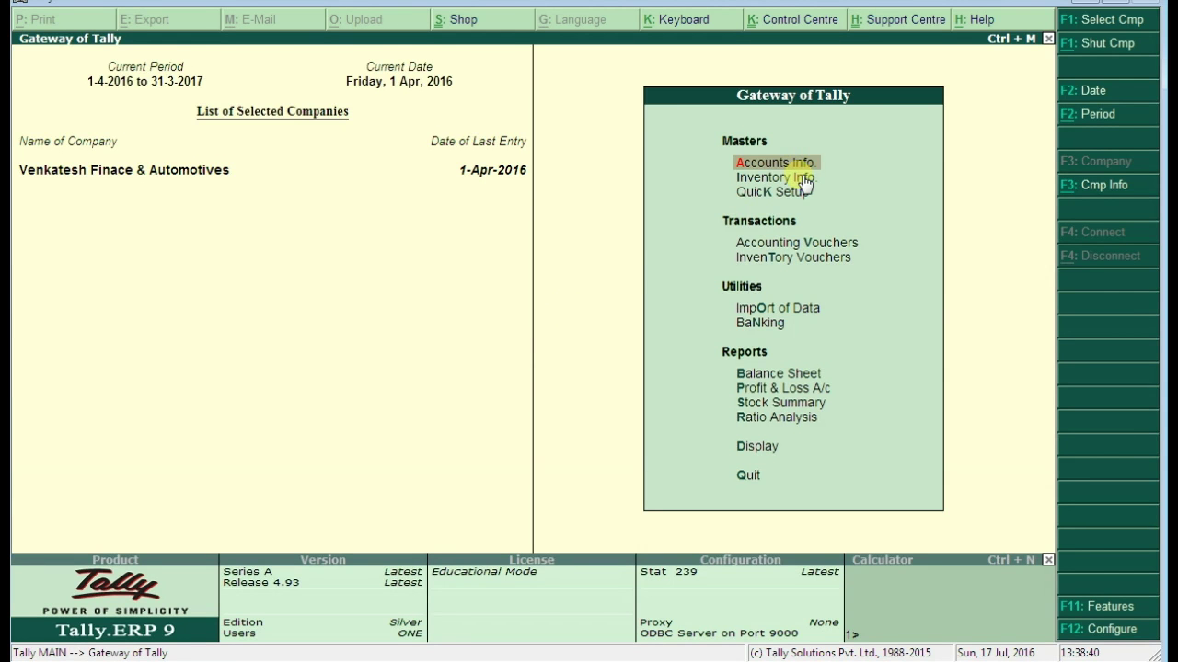
Open the Hero Honda Splendor stock item from Inventory Info > Stock Items > Alter
left_click(799, 179)
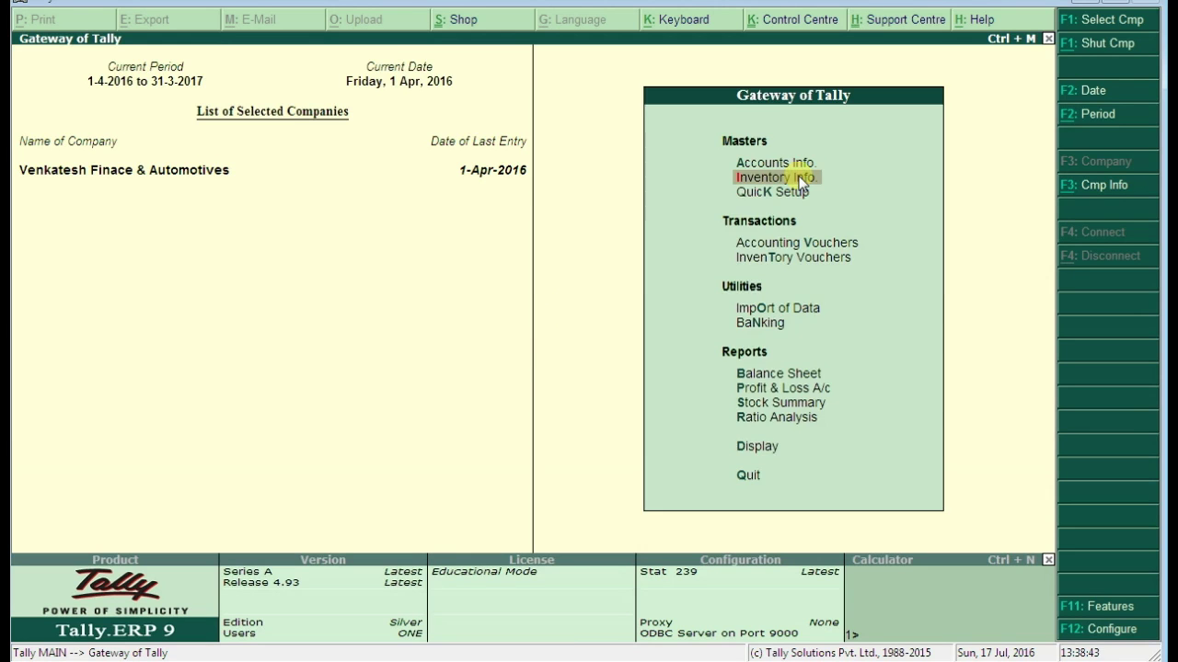
left_click(800, 179)
left_click(794, 270)
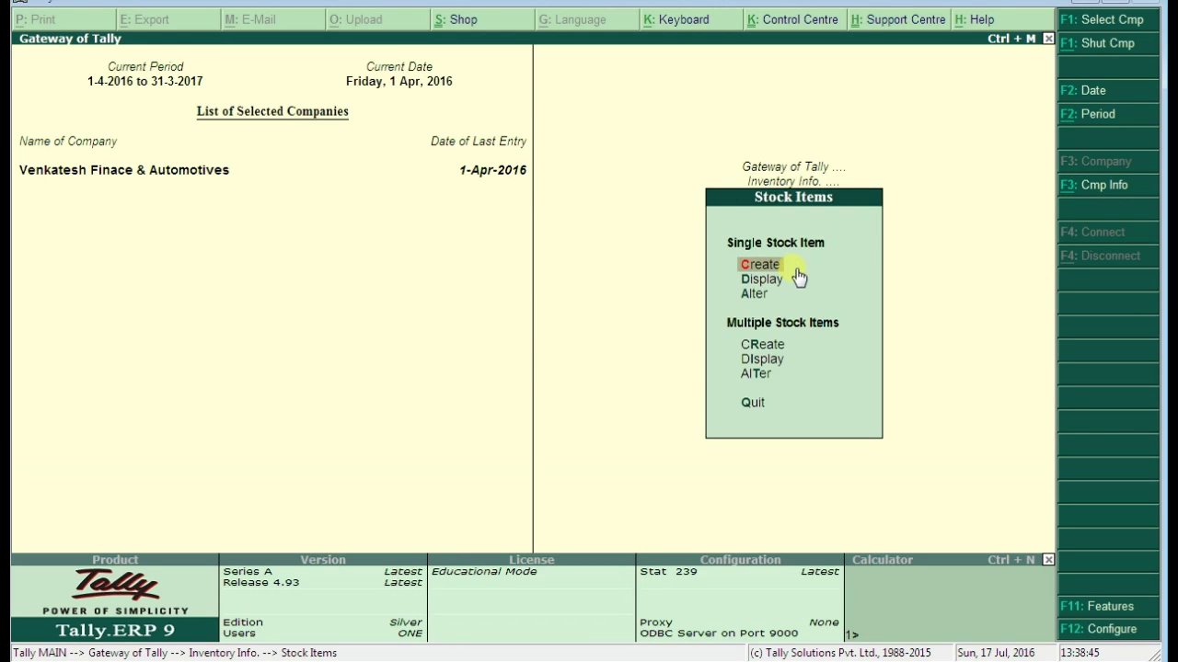
left_click(755, 291)
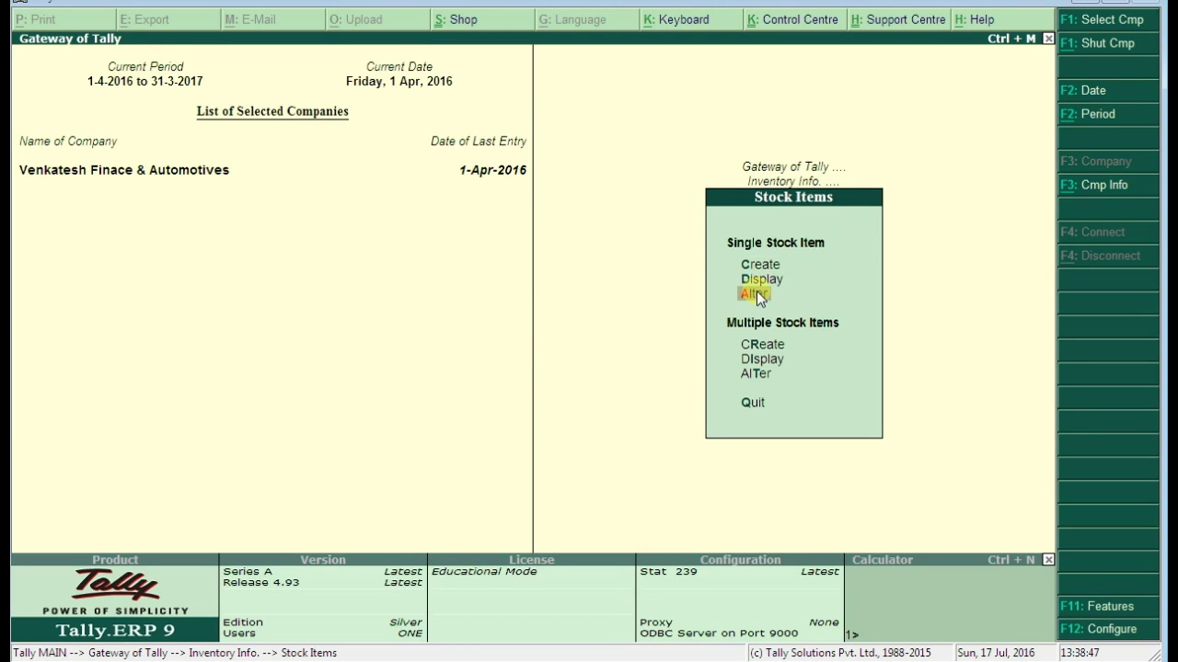
left_click(756, 291)
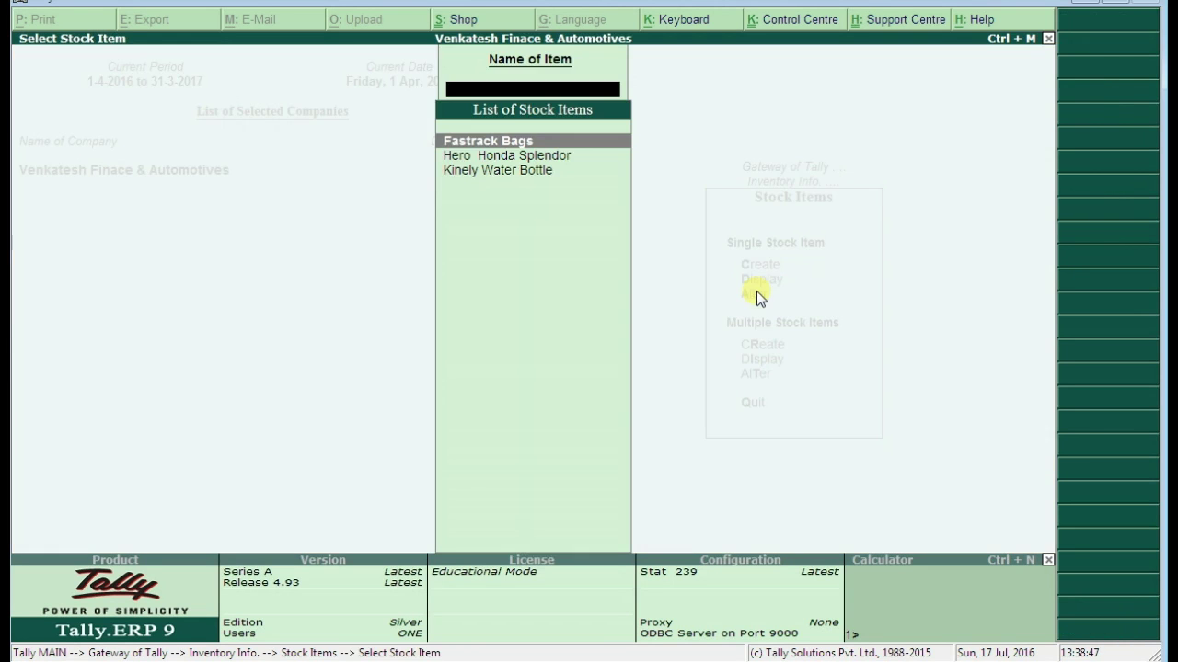
double_click(494, 155)
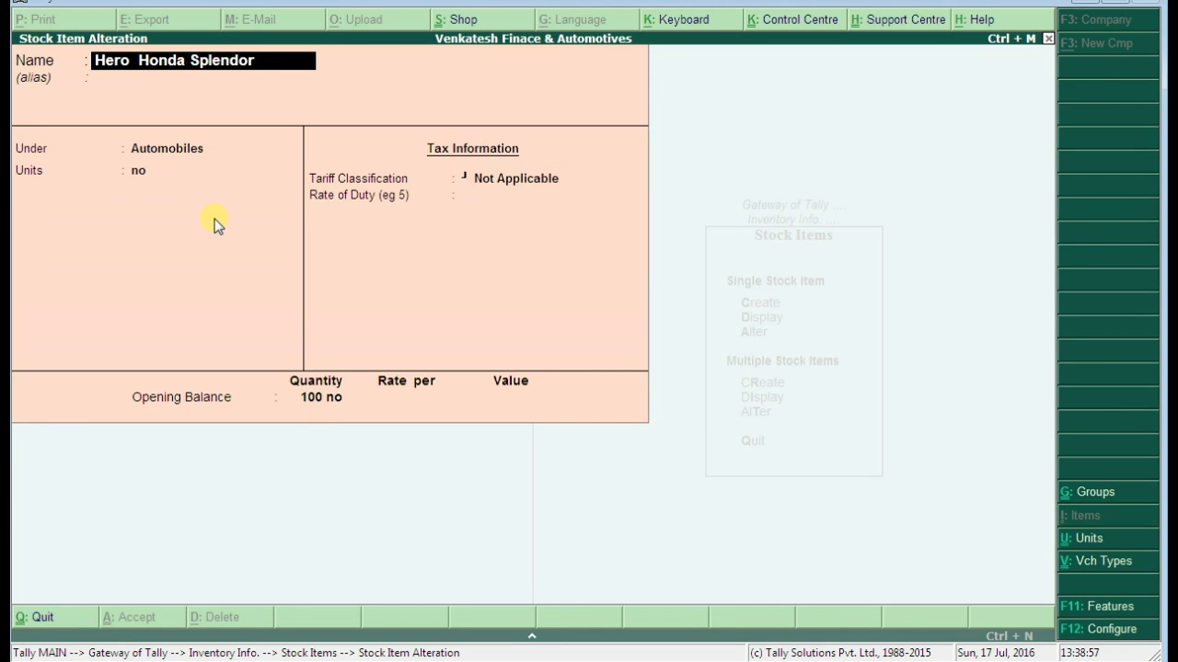
Quit the stock item without changes and return to the Inventory Info menu
key("BackSpace")
key("Escape")
key("y")
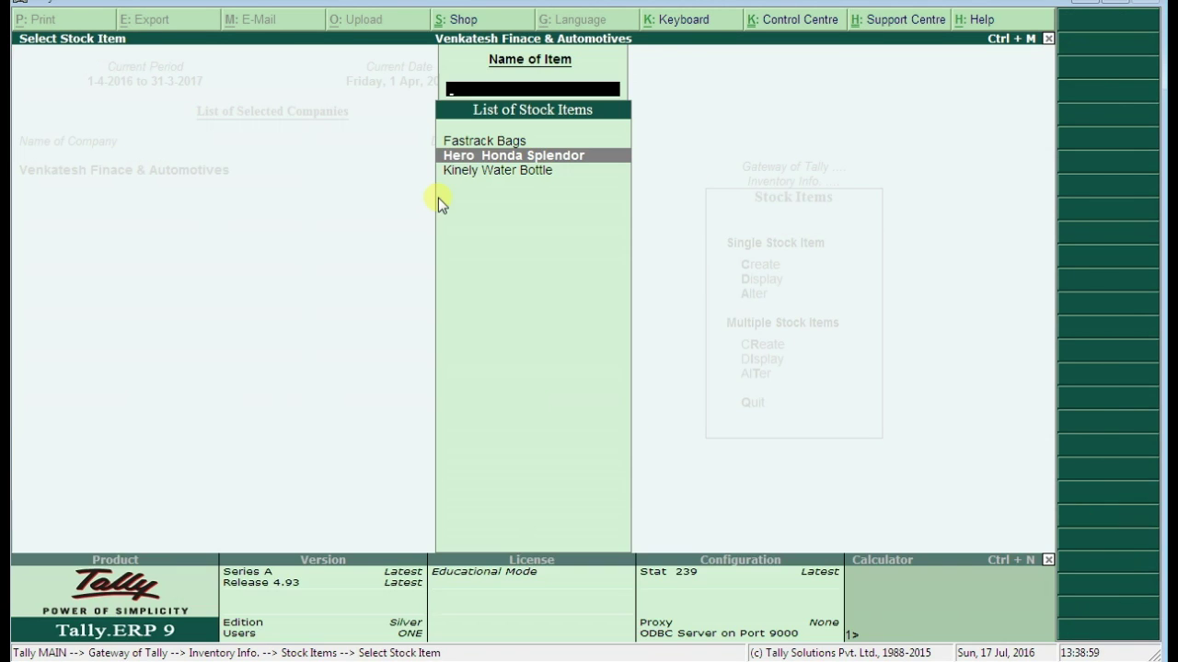
key("Escape")
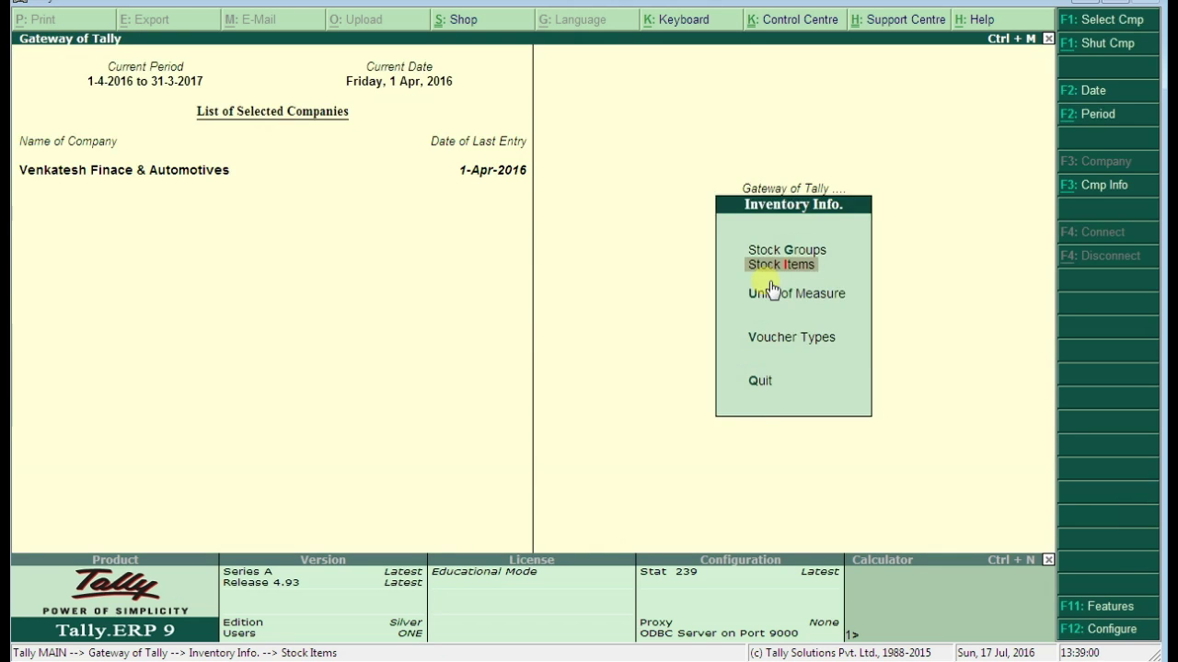
Start a sales voucher with reference invc/ 23/2016 dated 2-Apr-2016
key("Escape")
left_click(781, 242)
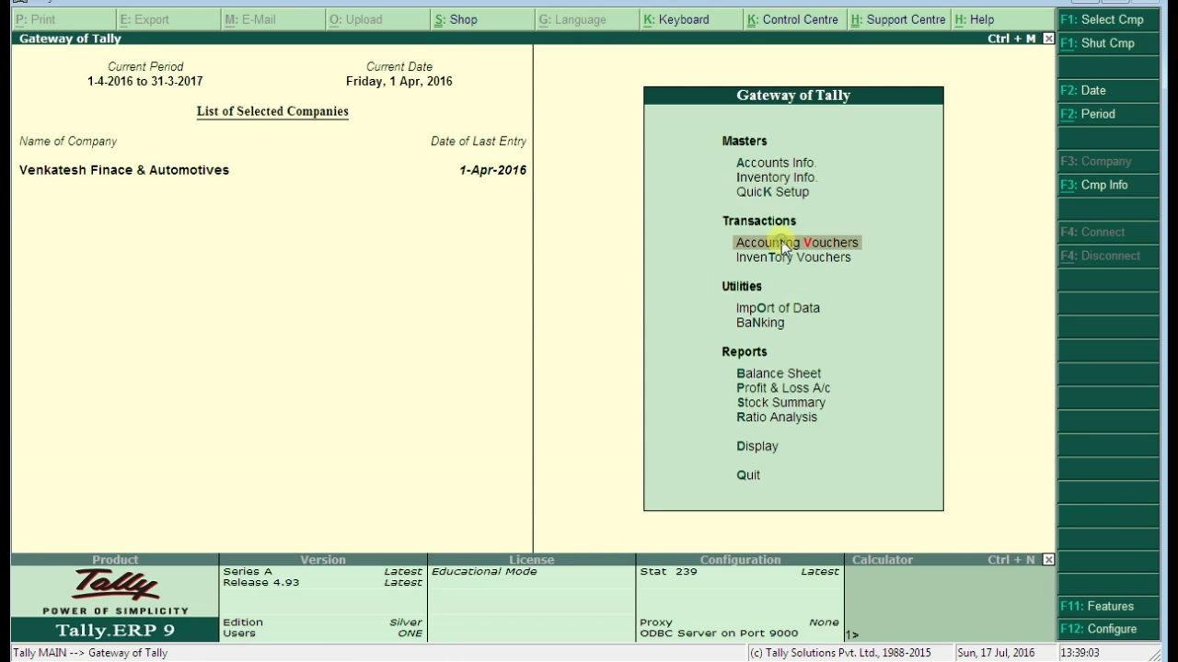
left_click(781, 240)
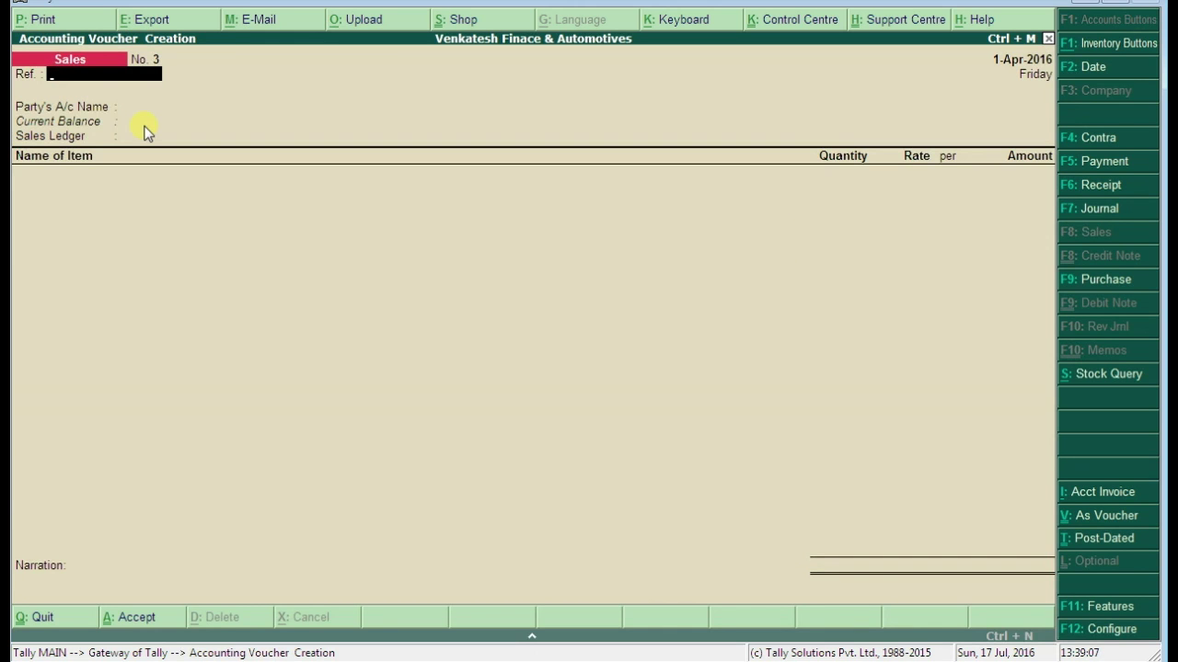
type("invc")
type("23/2016")
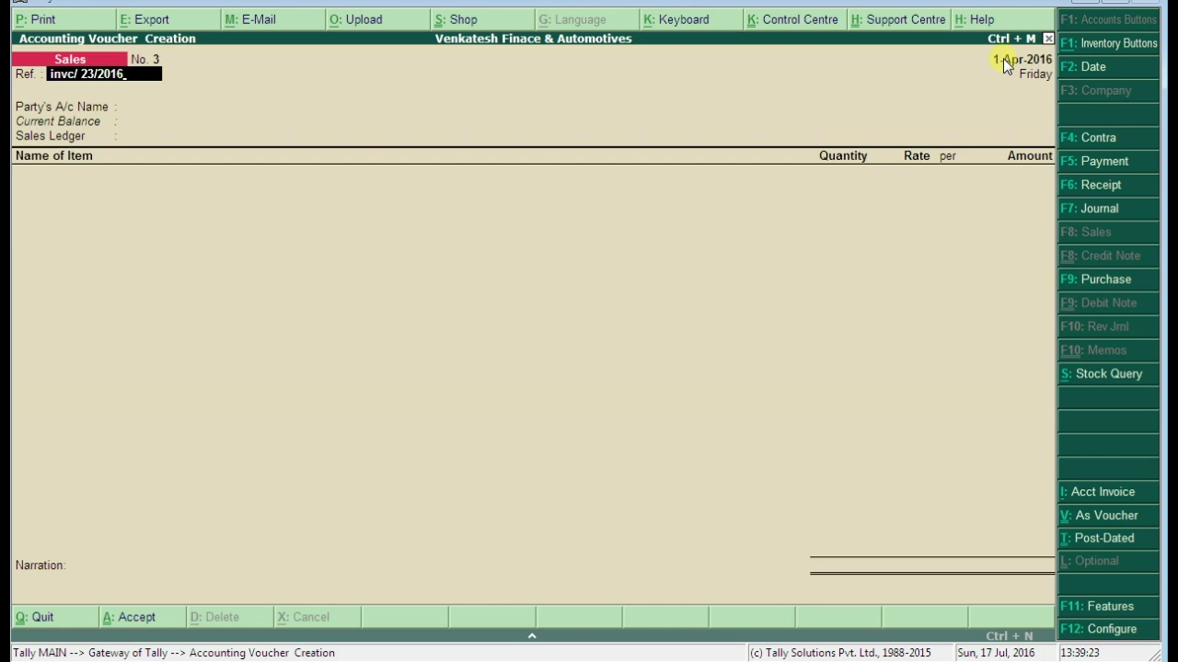
key("F2")
key("Return")
Select the customer's ledger and add 1 Hero Honda Splendor at 68,000
key("Return")
key("Down")
key("Down")
key("Down")
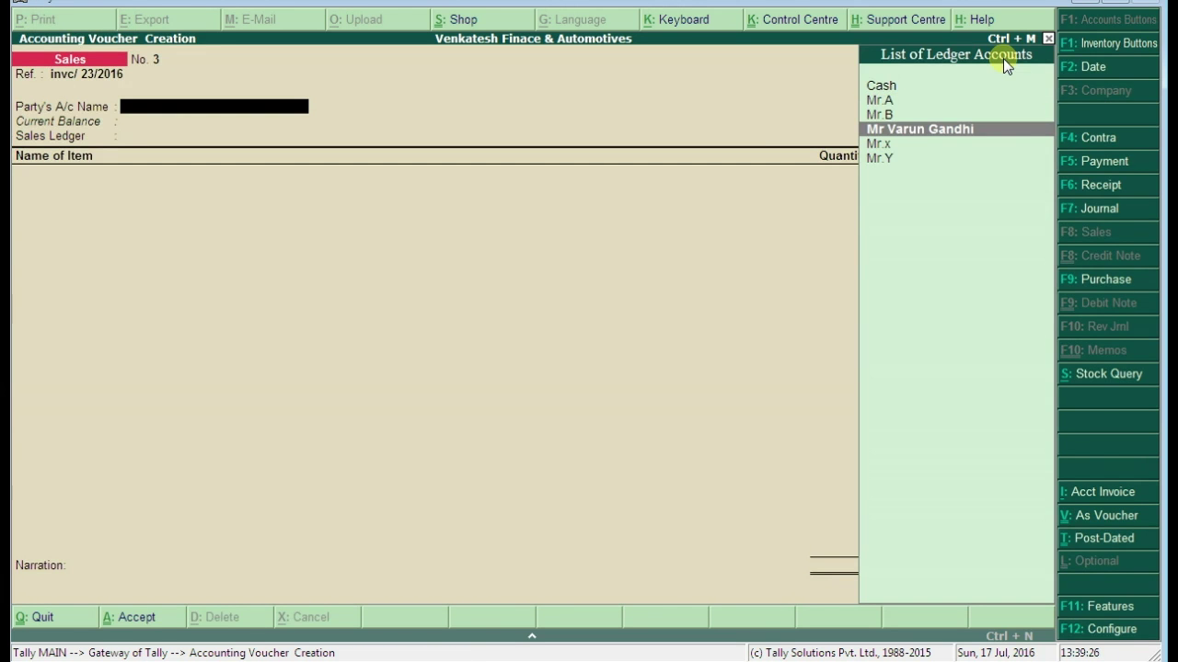
key("Return")
key("Return")
key("Return")
key("Return")
key("Return")
key("Return")
key("Return")
key("Return")
key("Return")
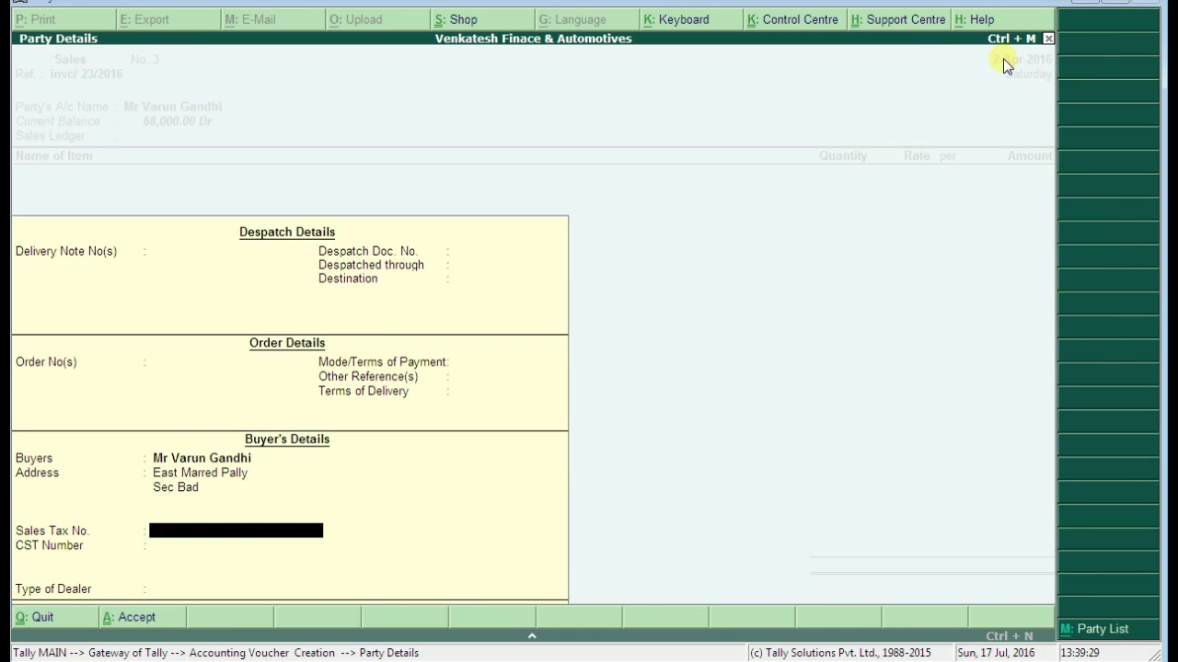
key("Return")
key("Return")
key("Return")
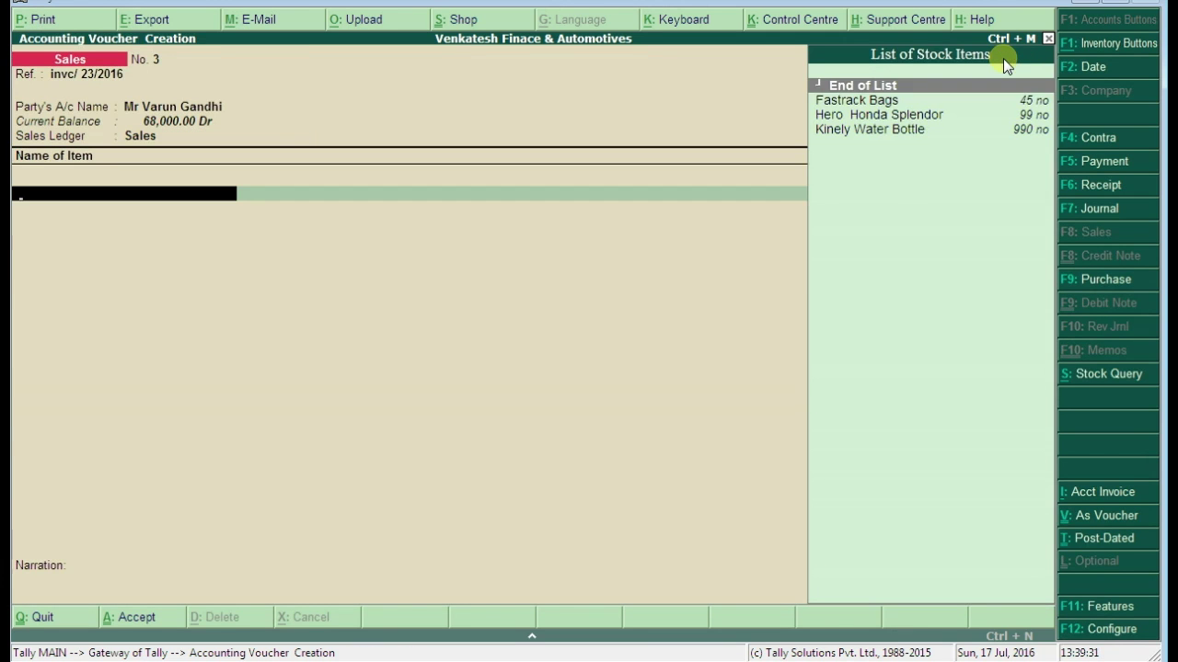
key("Down")
key("Down")
key("Return")
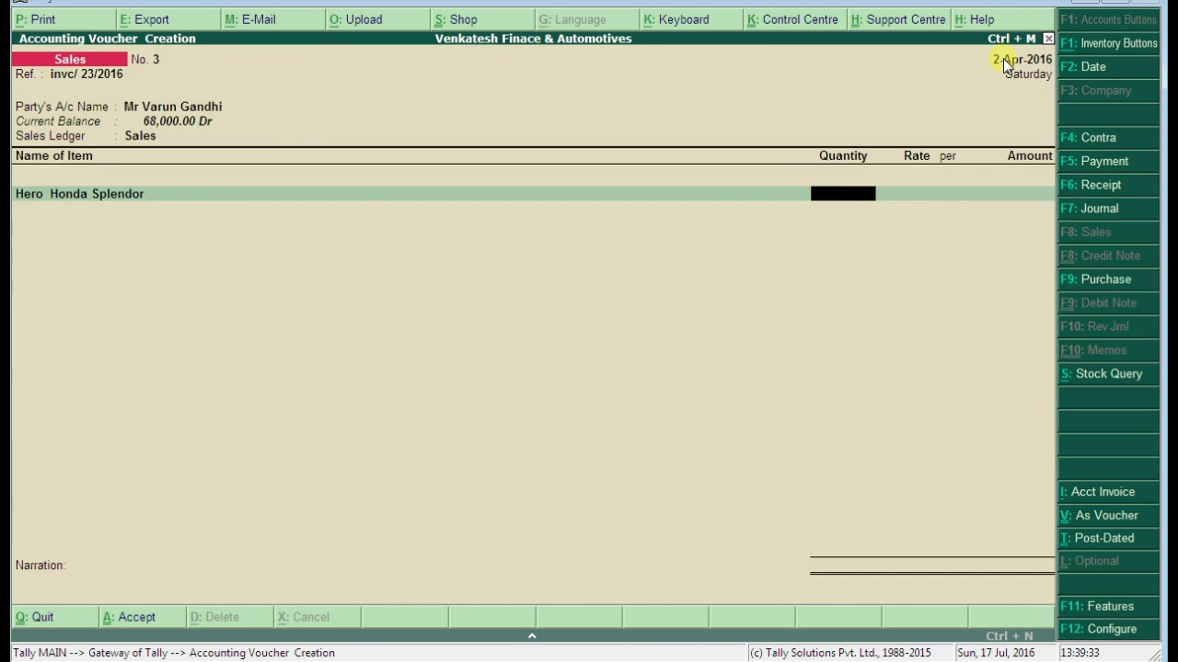
type("1")
key("Return")
key("Return")
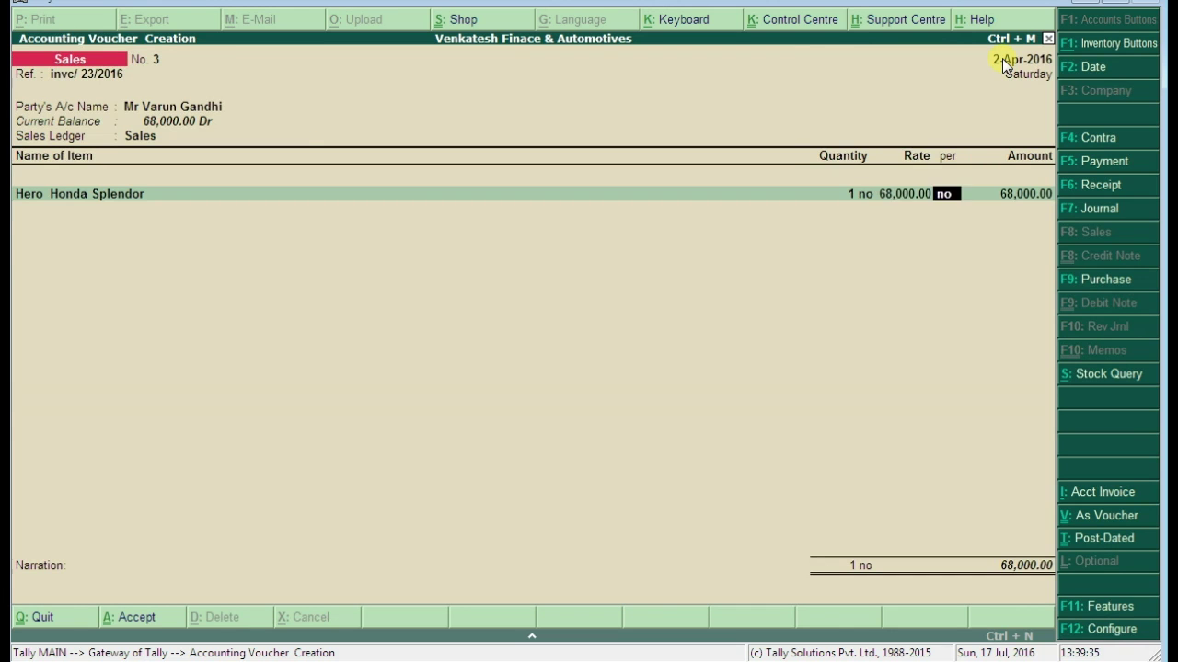
key("Return")
key("Return")
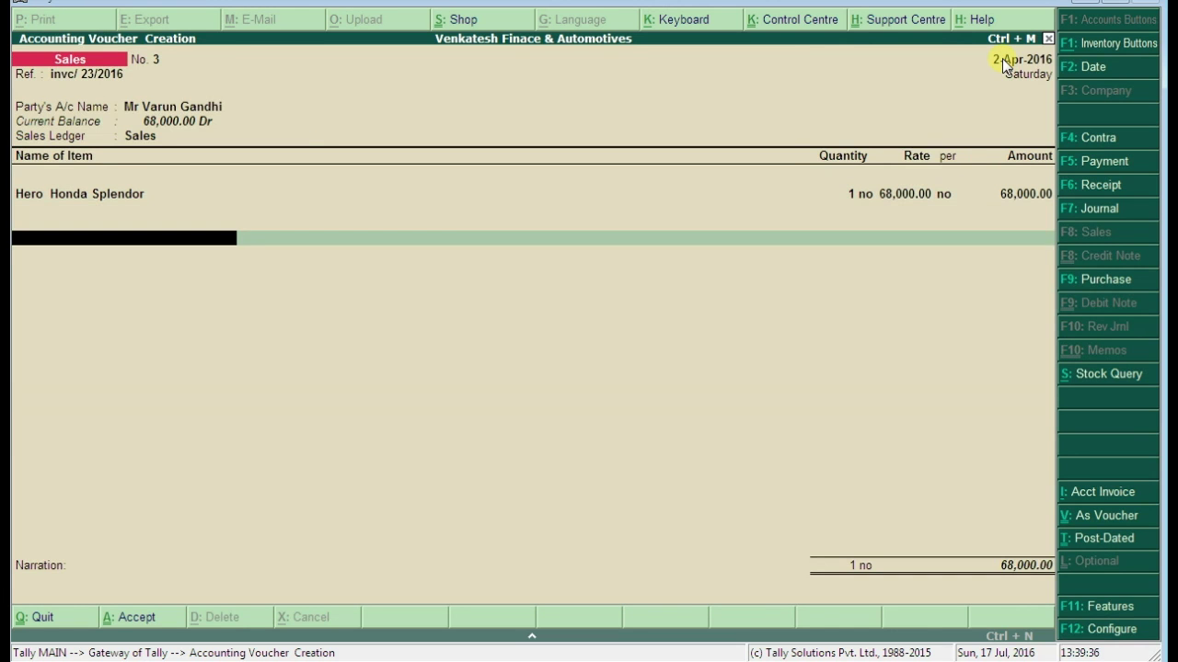
key("Return")
key("Return")
Enter a narration saying one Hero Honda Splendor was sold to the customer on credit
type("be")
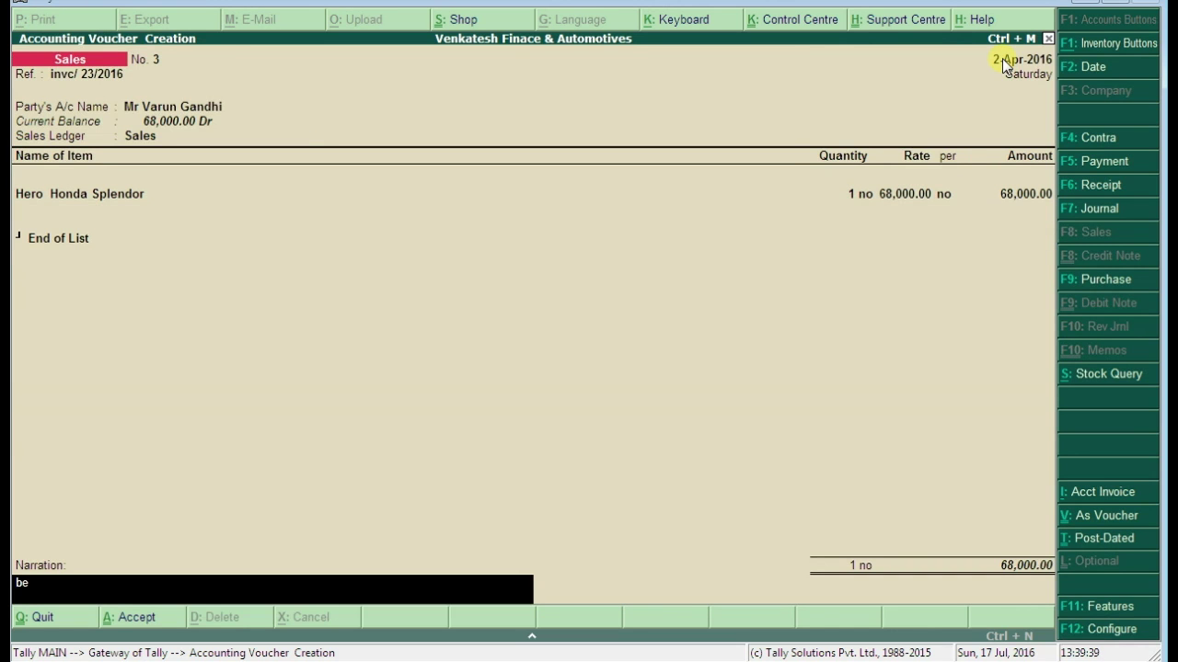
type("ing 1 hero honda spl")
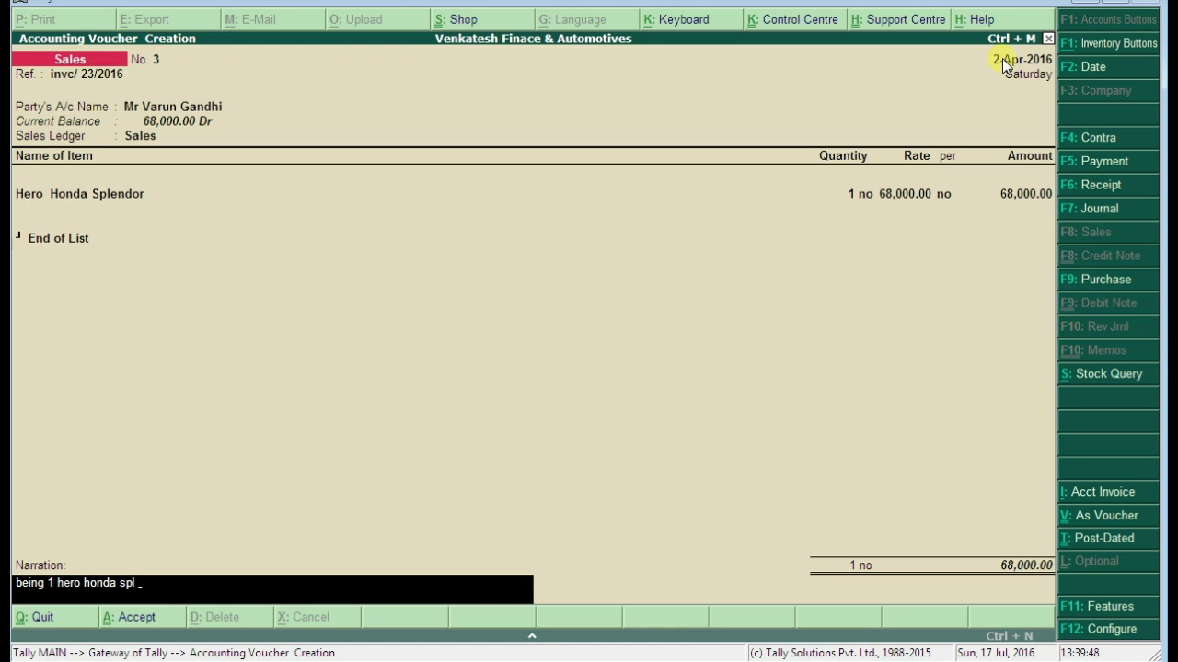
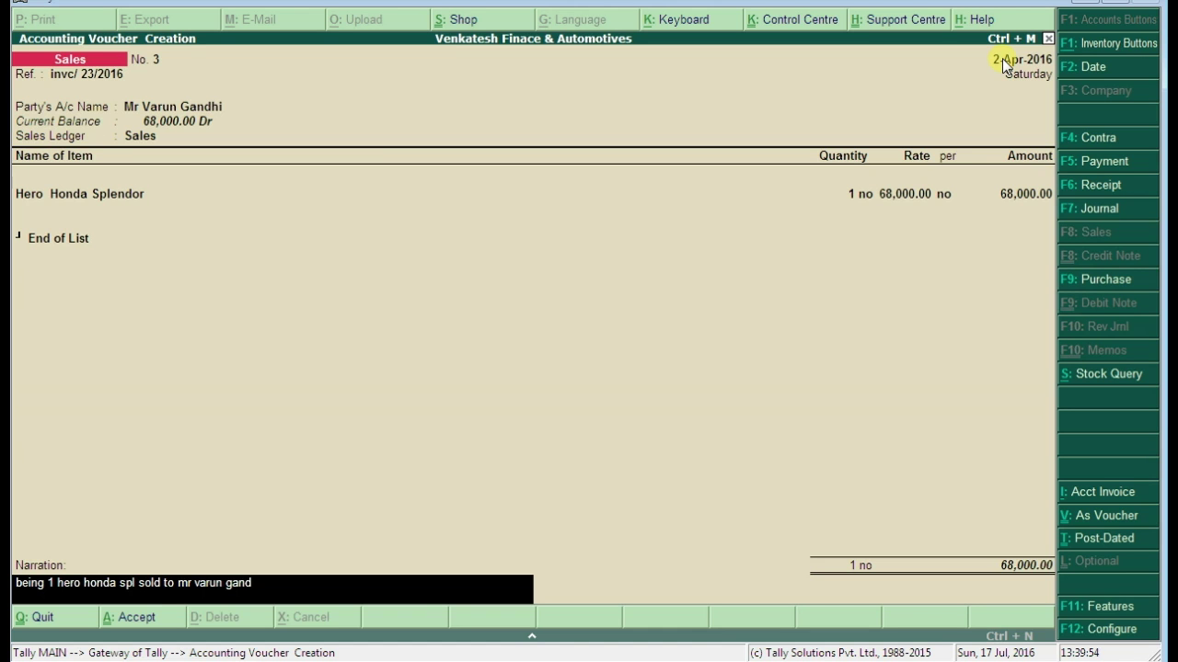
key("Return")
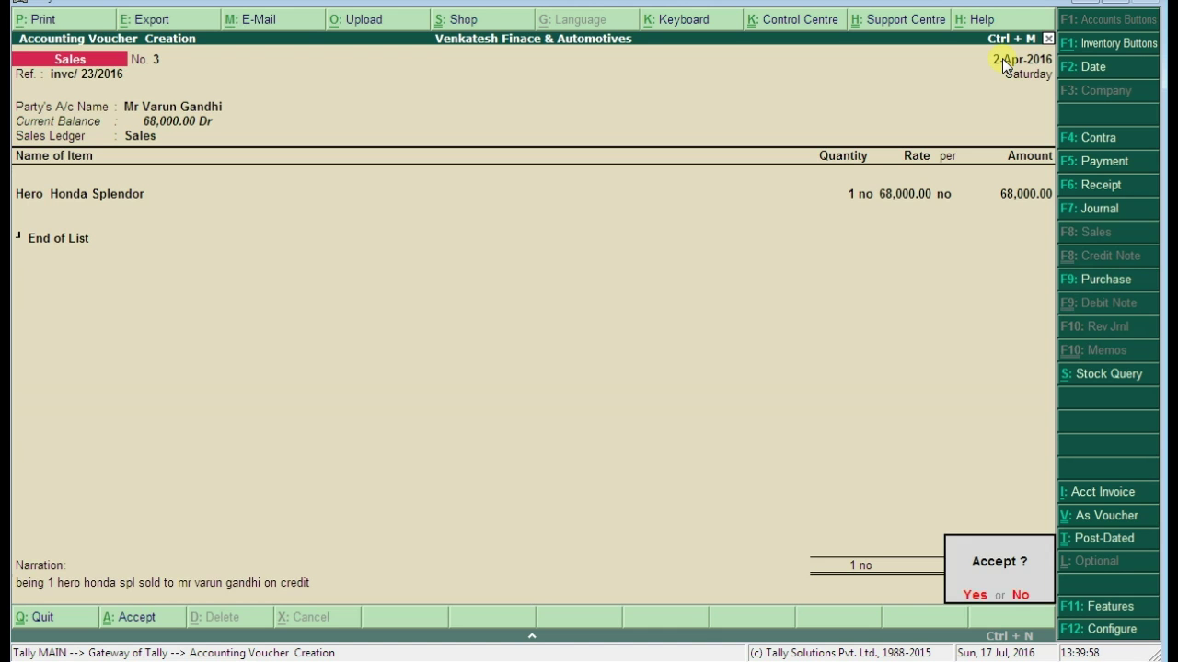
Save voucher No. 3, reopen it, and print the invoice to OneNote 2007
key("Return")
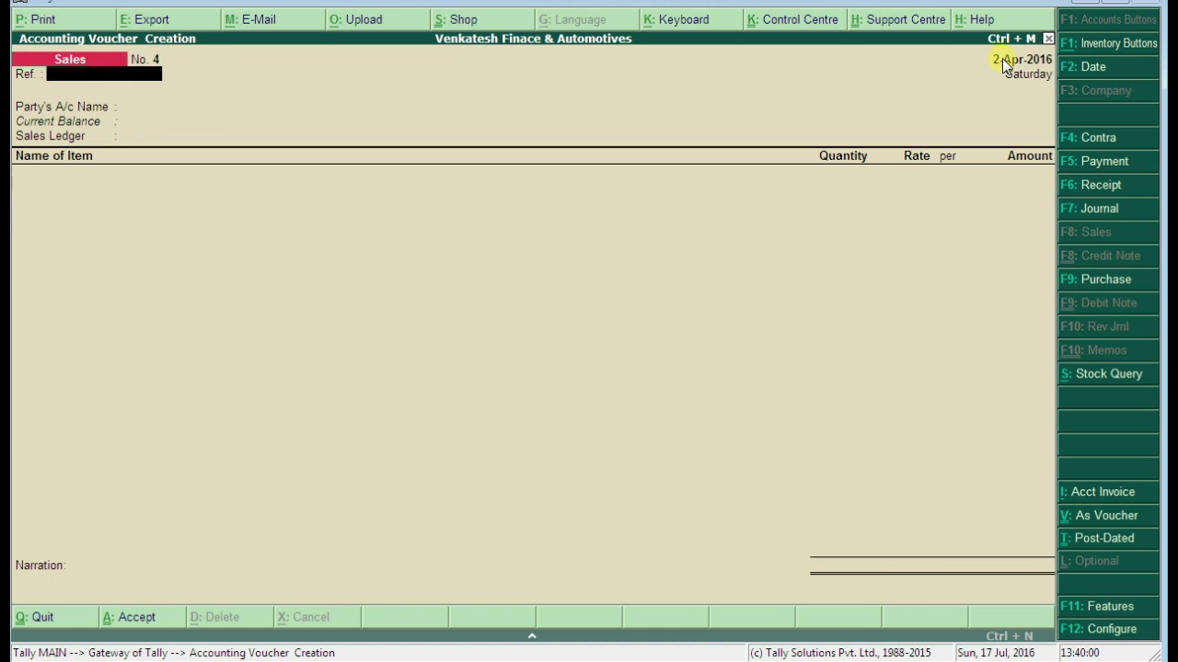
key("Page_Up")
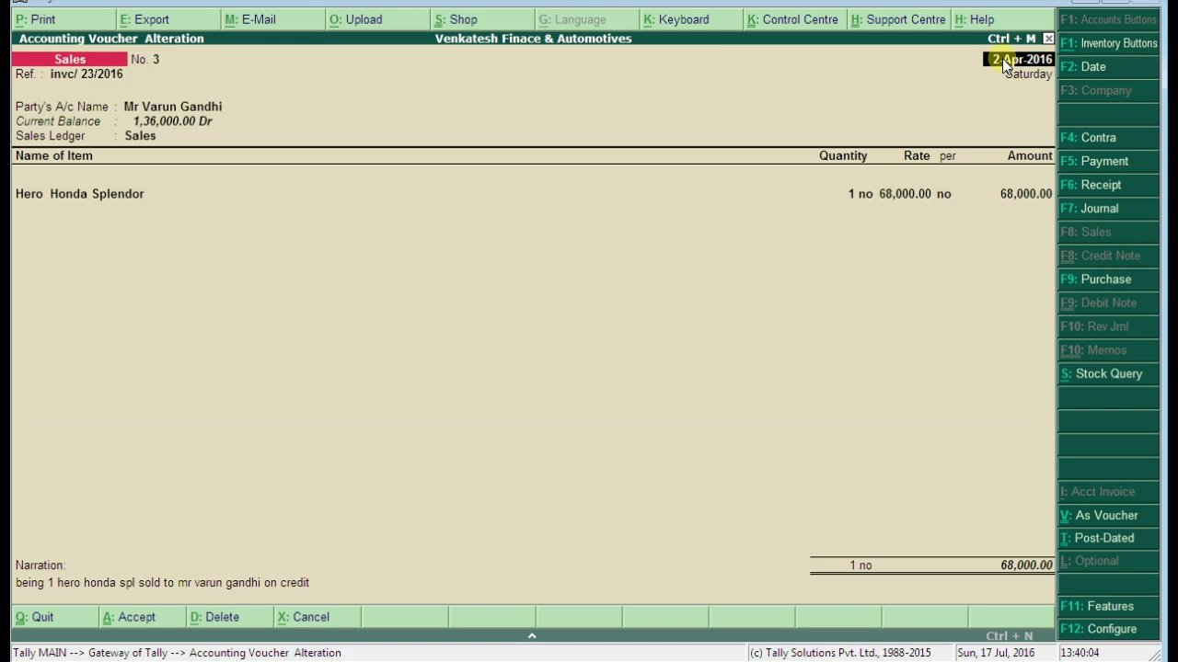
key("alt+p")
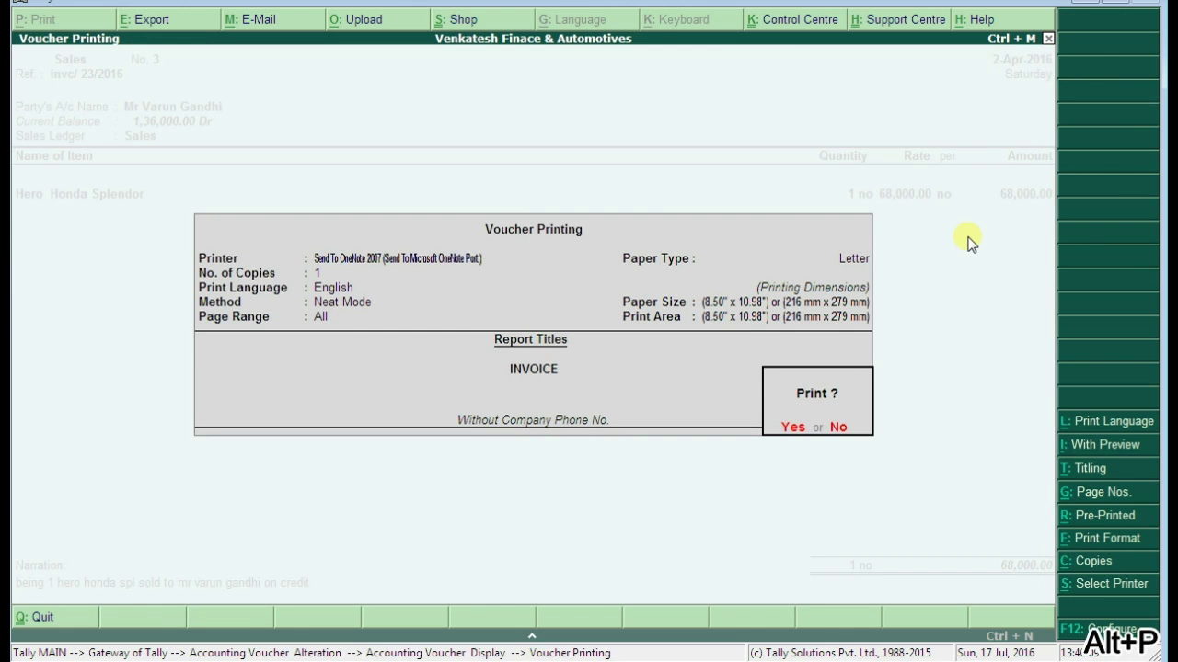
left_click(793, 428)
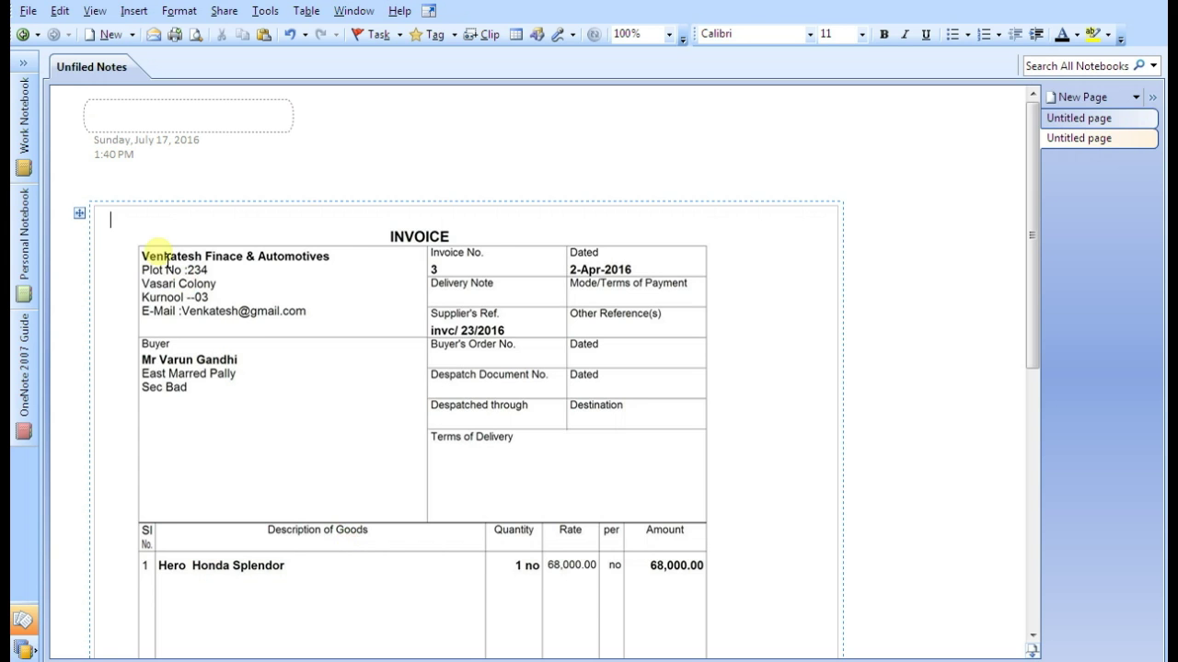
left_click_drag(140, 354, 218, 407)
left_click(71, 130)
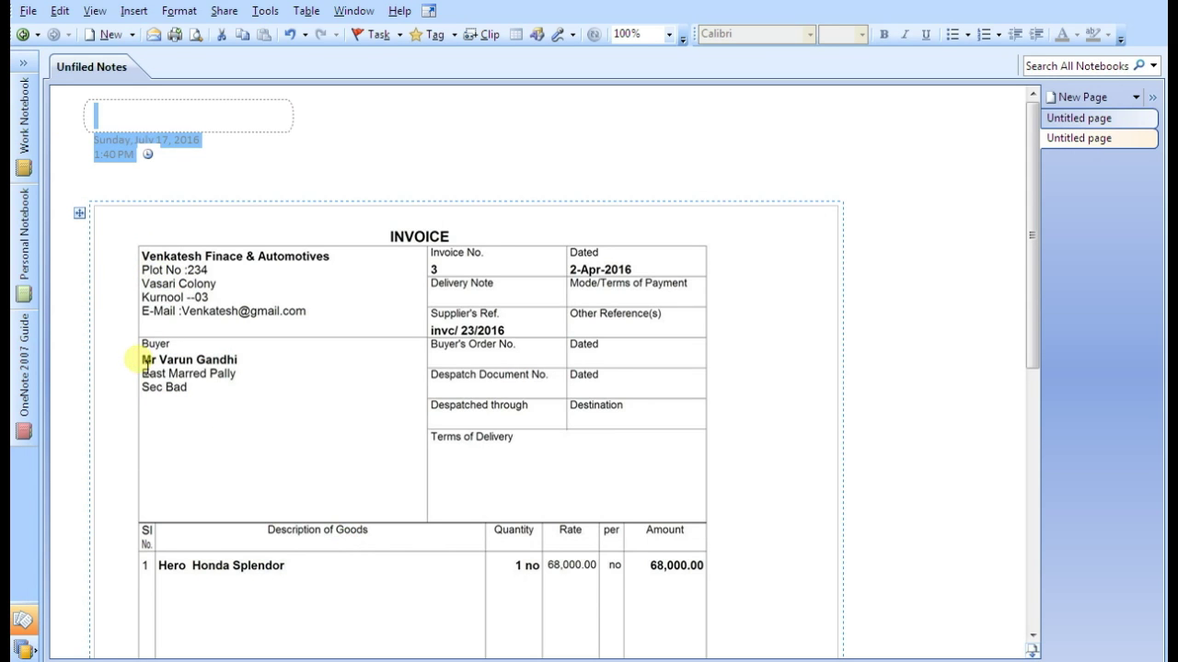
left_click_drag(140, 355, 236, 408)
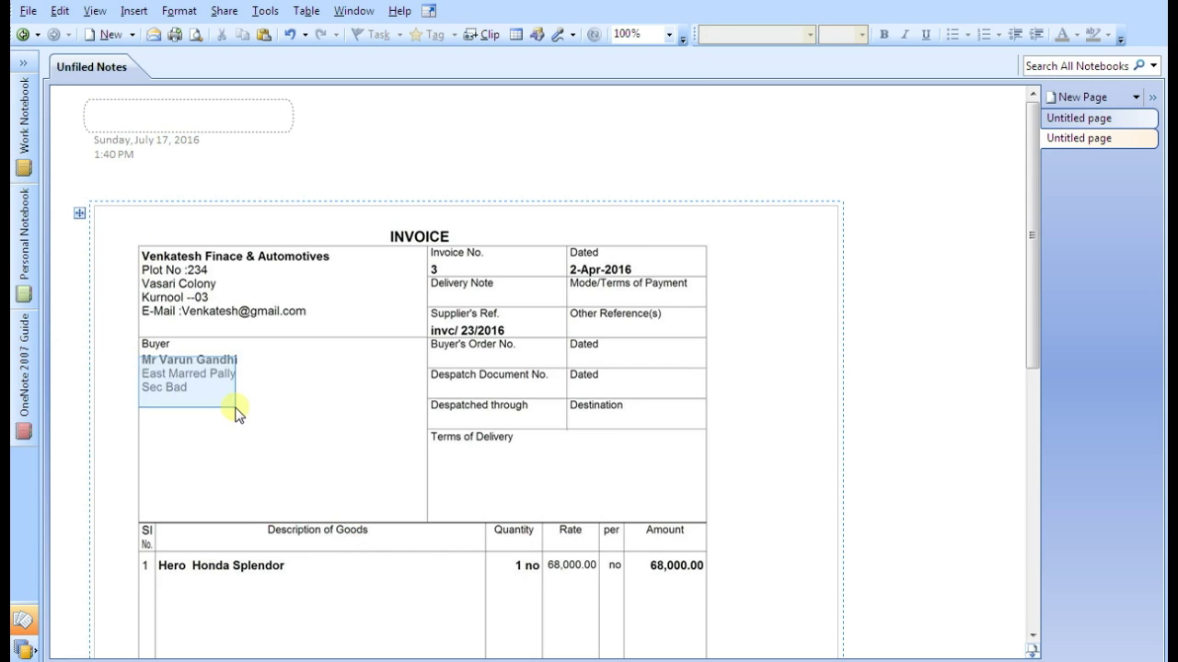
left_click(334, 413)
scroll(336, 409, "down", 4)
scroll(337, 349, "down", 3)
scroll(337, 347, "up", 7)
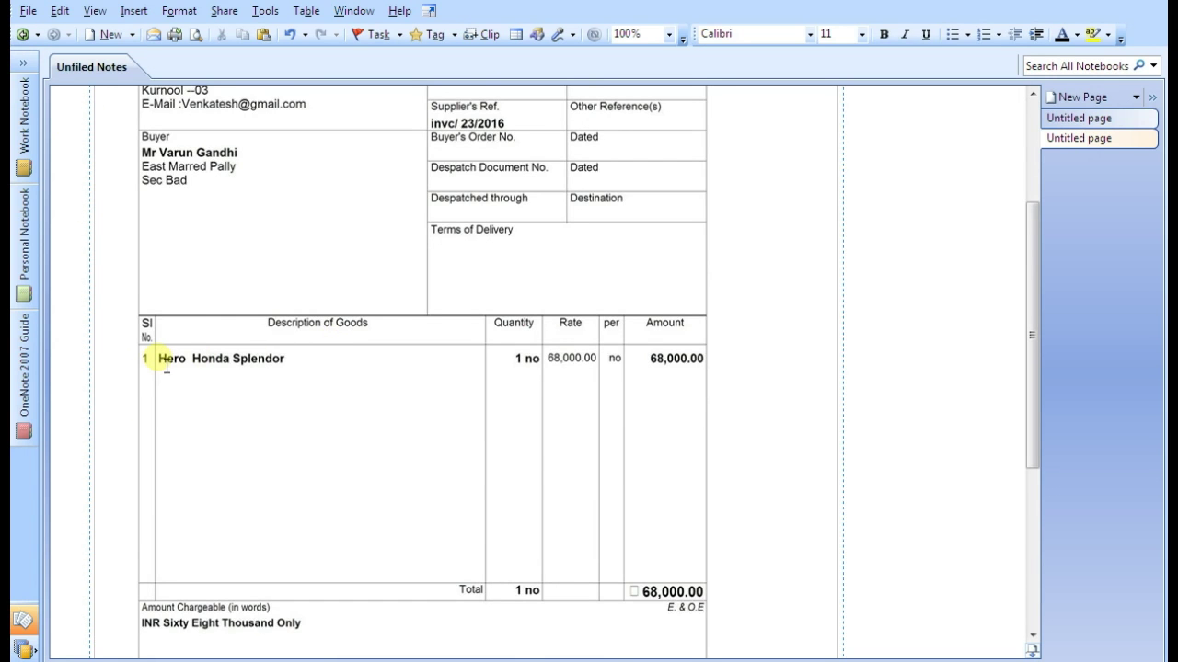
left_click_drag(157, 358, 428, 483)
left_click(422, 470)
scroll(407, 452, "down", 3)
scroll(630, 405, "up", 6)
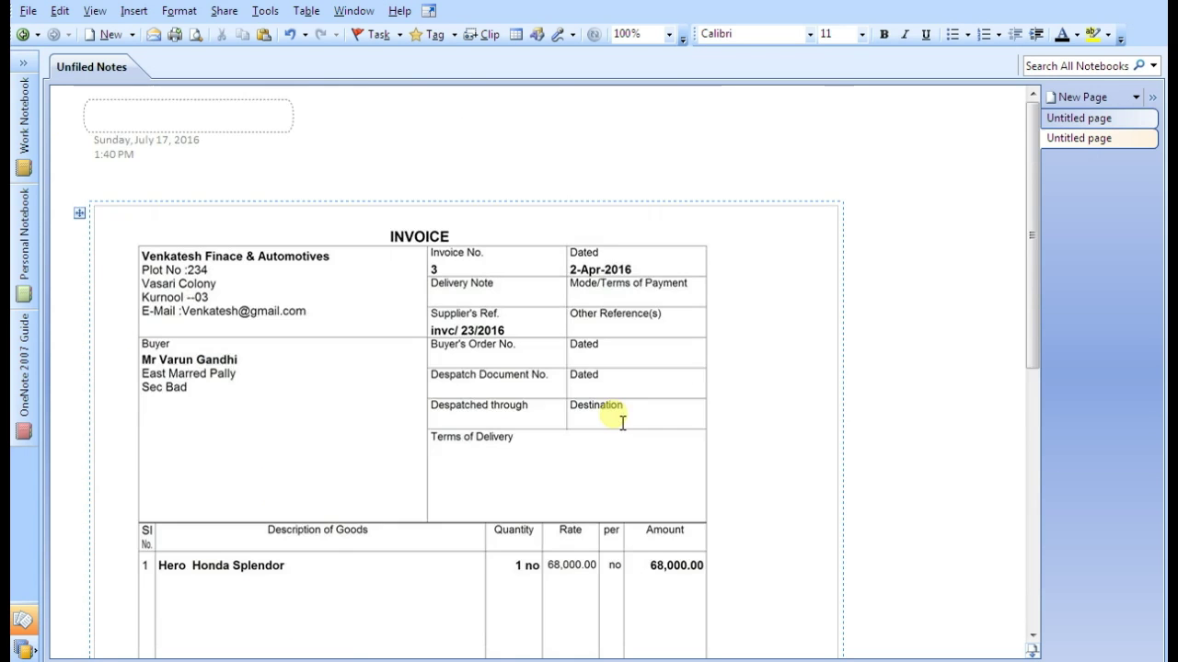
scroll(622, 423, "down", 3)
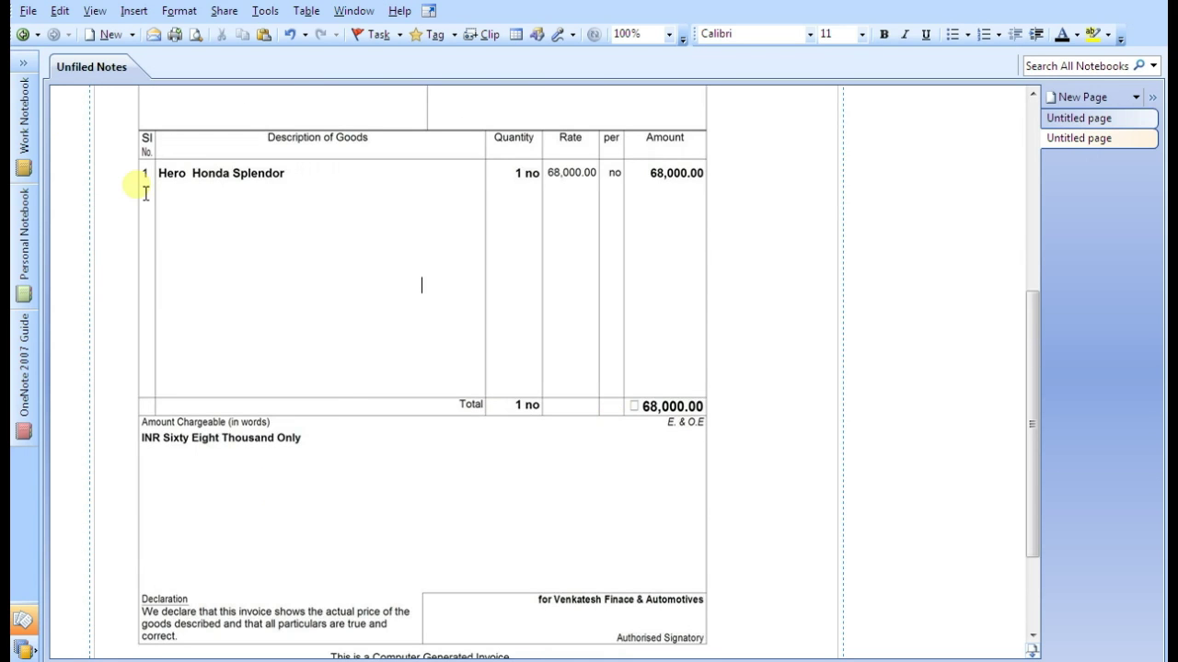
left_click_drag(176, 196, 404, 313)
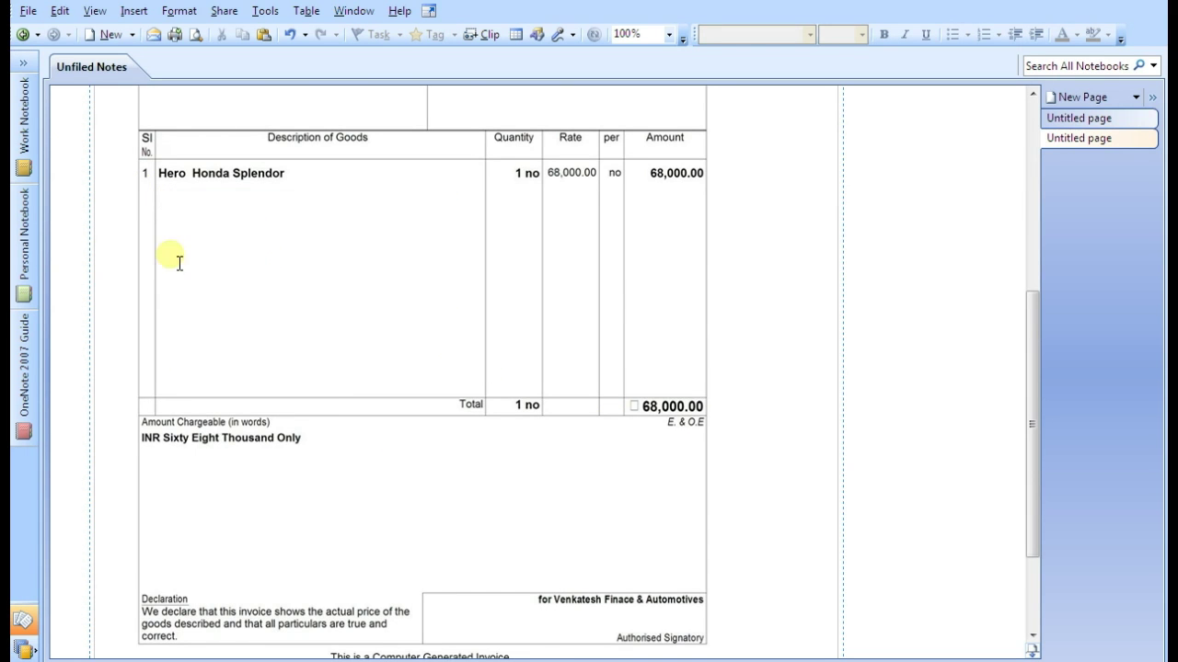
key("alt+Tab")
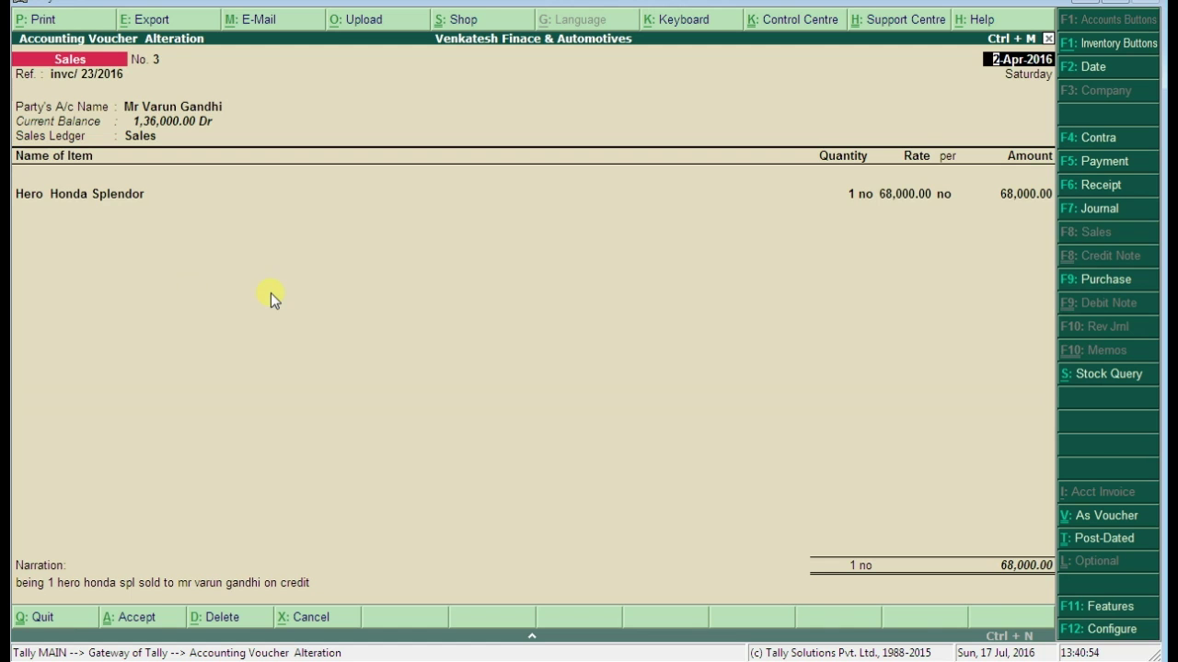
Open Stock Item Alteration for Hero Honda Splendor from voucher No. 3's item line with Ctrl+Enter
key("Return")
key("Return")
key("Return")
key("Return")
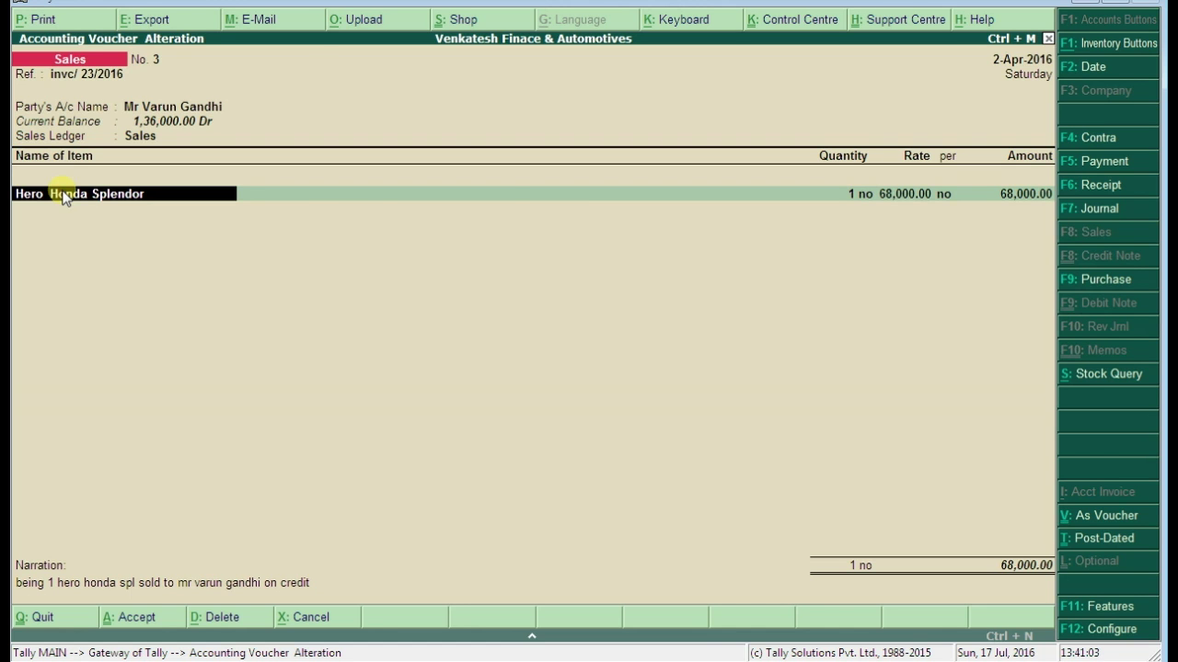
key("ctrl+Return")
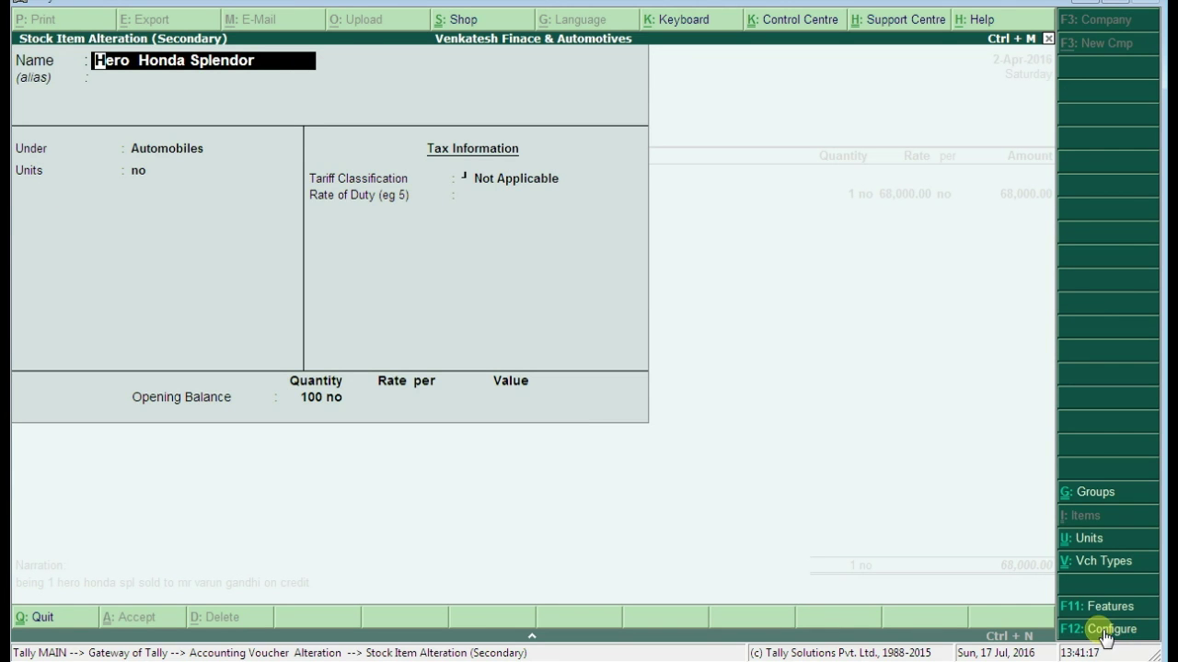
In F12 Configure, set Use Description and Use Remarks for stock items to Yes
left_click(1100, 633)
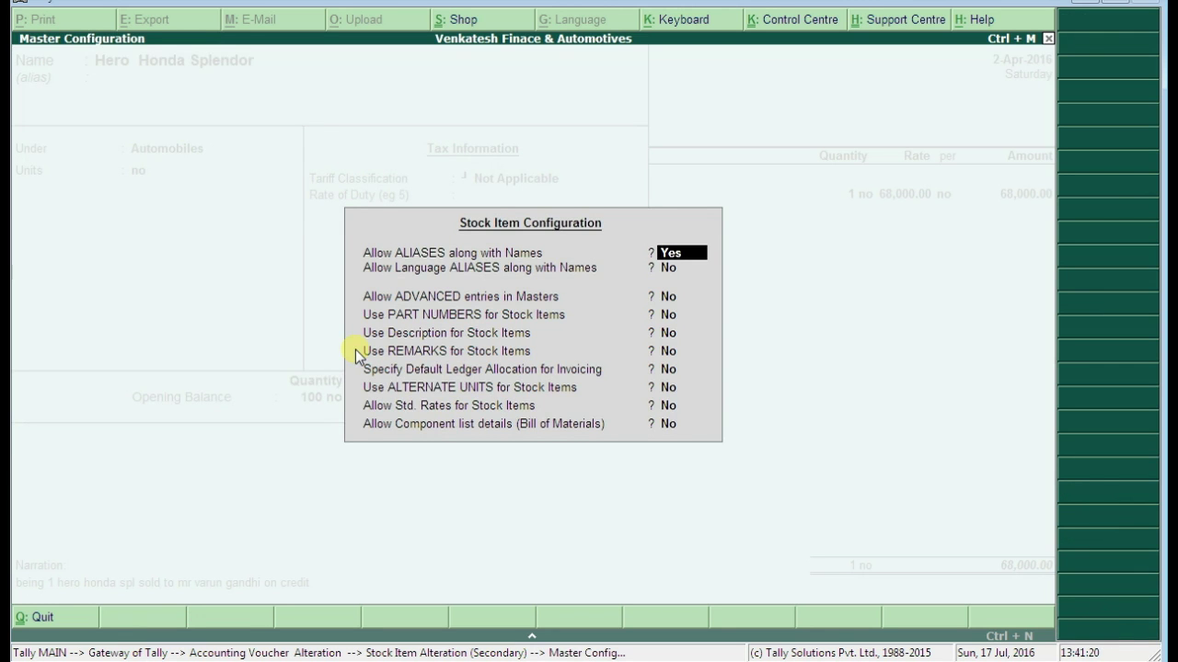
left_click(382, 336)
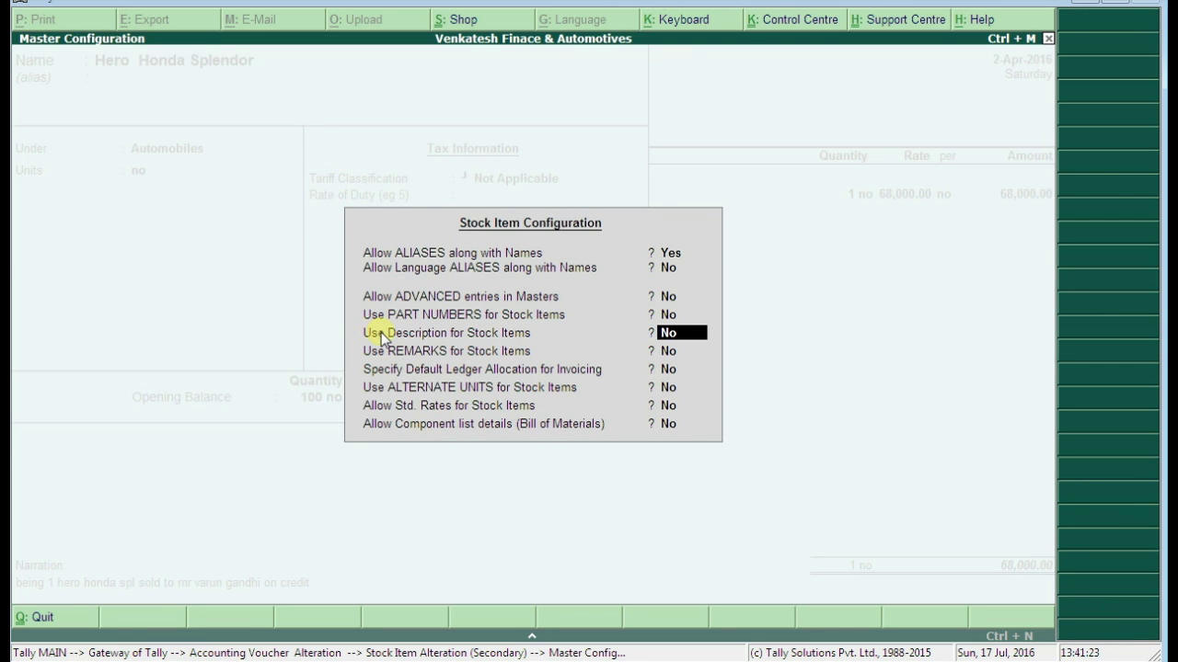
left_click(701, 335)
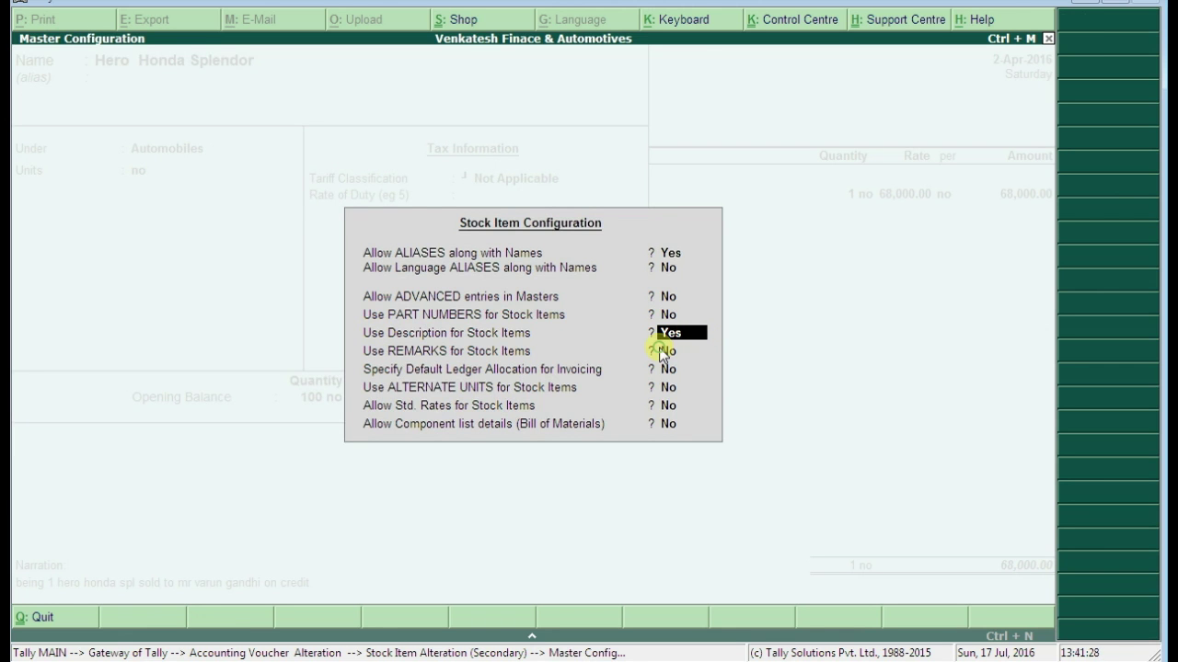
left_click(664, 351)
left_click(702, 353)
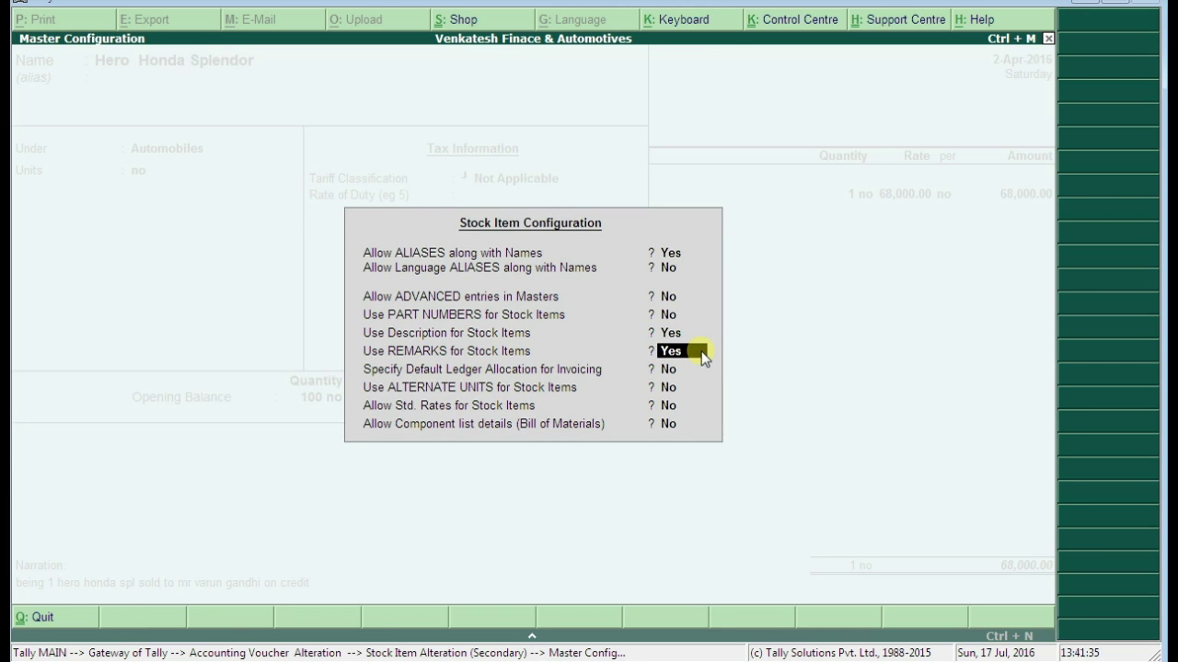
key("Return")
key("Return")
key("Return")
key("Return")
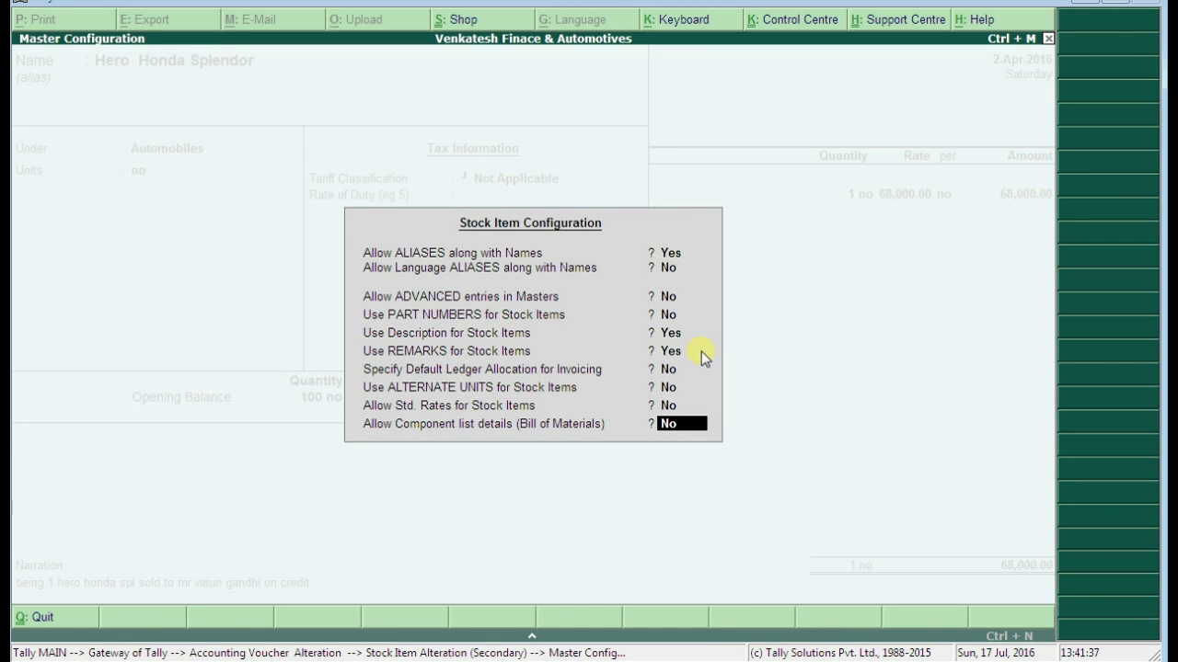
key("Return")
key("Return")
key("Return")
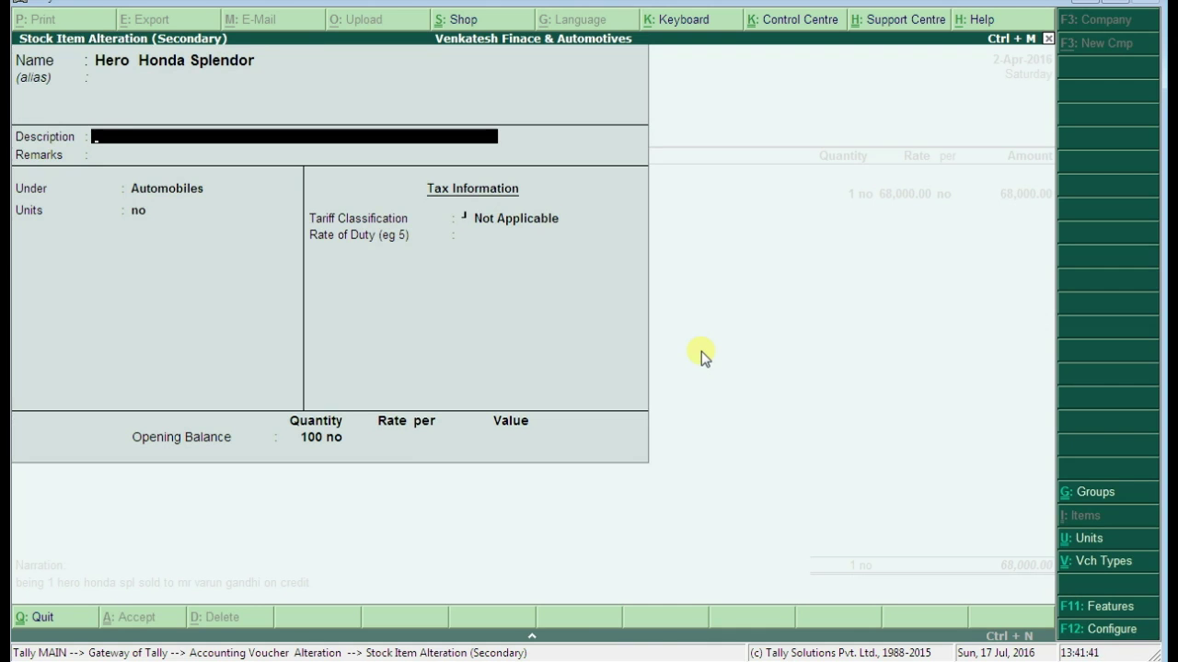
Enter description 'Eng No :' and remark 'Any information about Hero HOnds splendor', then accept the item
type("Eng N")
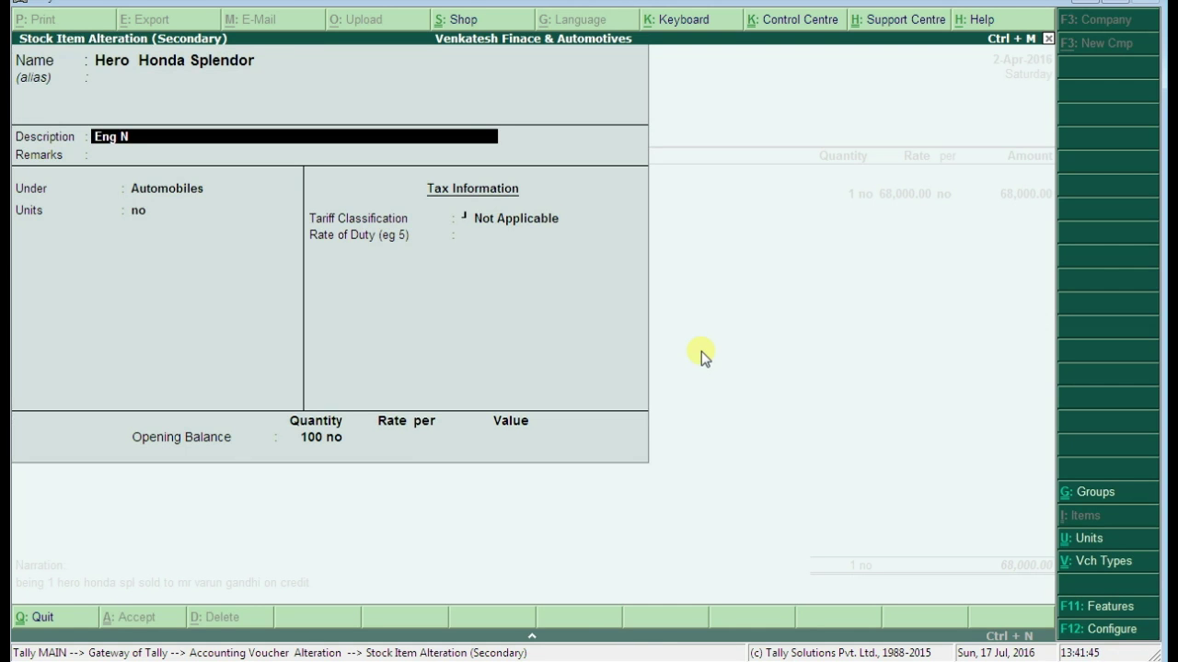
type("o :")
key("Return")
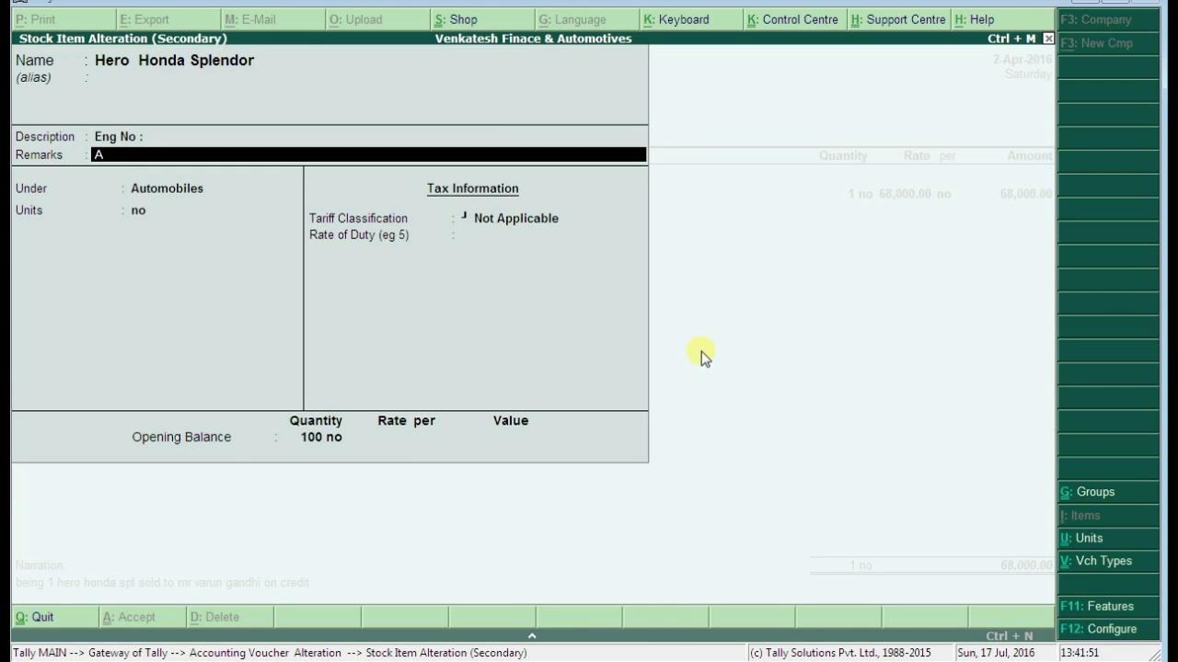
type("y information about ")
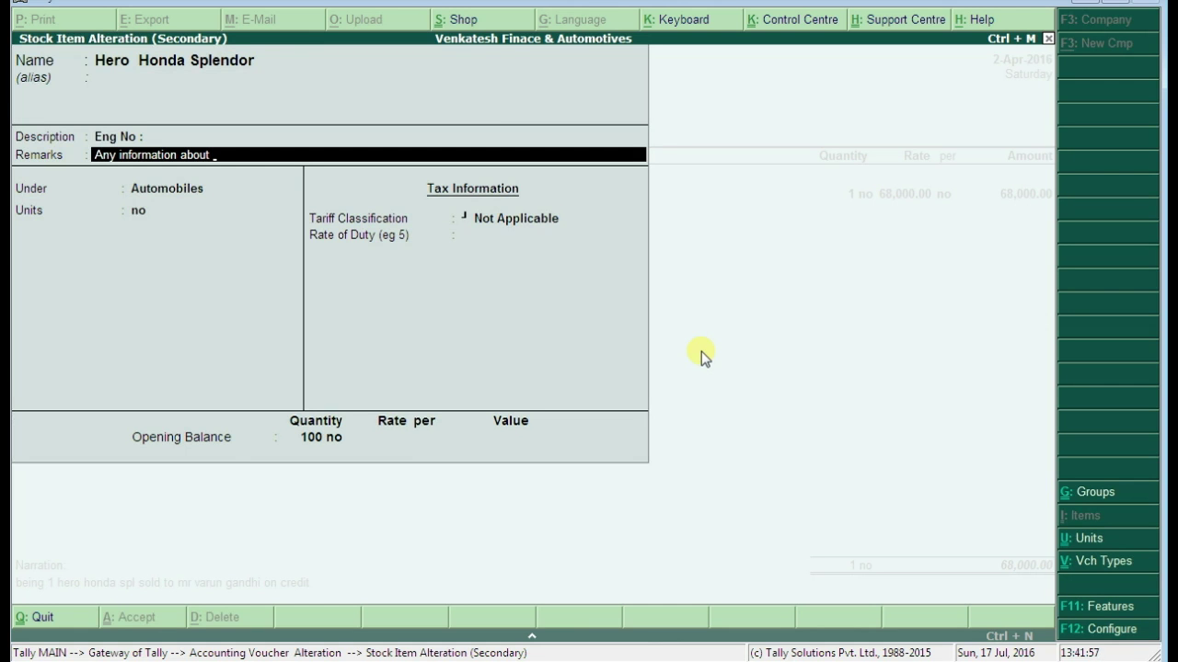
type("Hero HOnds sple")
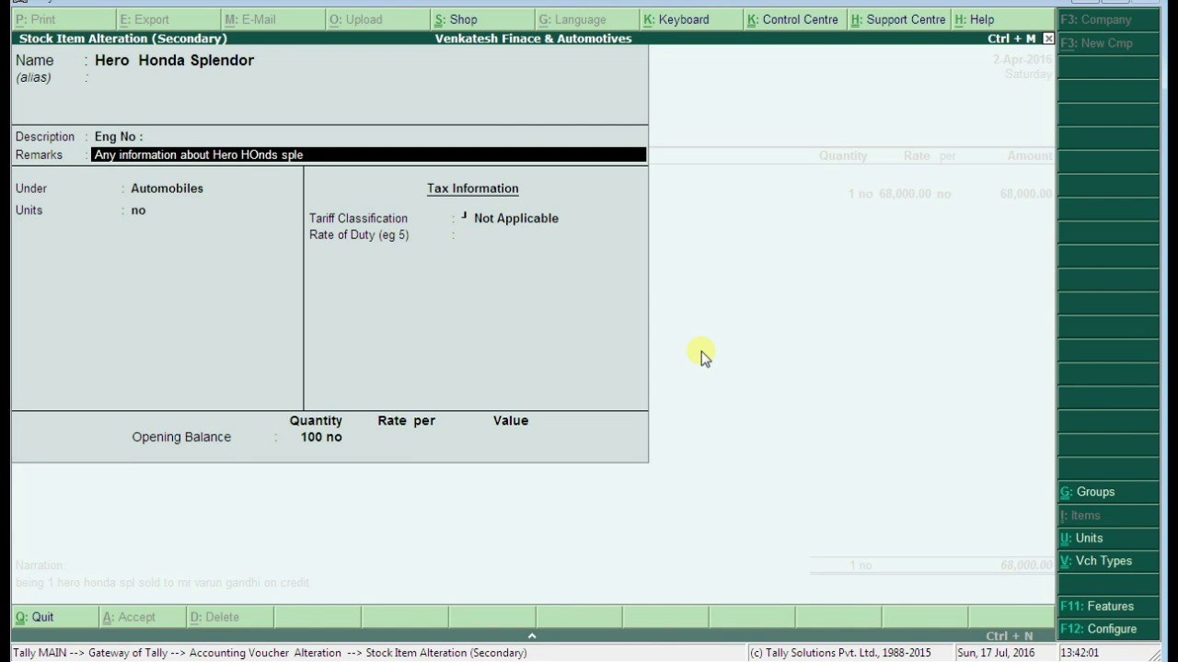
type("ndro")
key("BackSpace")
key("BackSpace")
type("or")
key("Return")
key("Return")
key("Return")
key("Return")
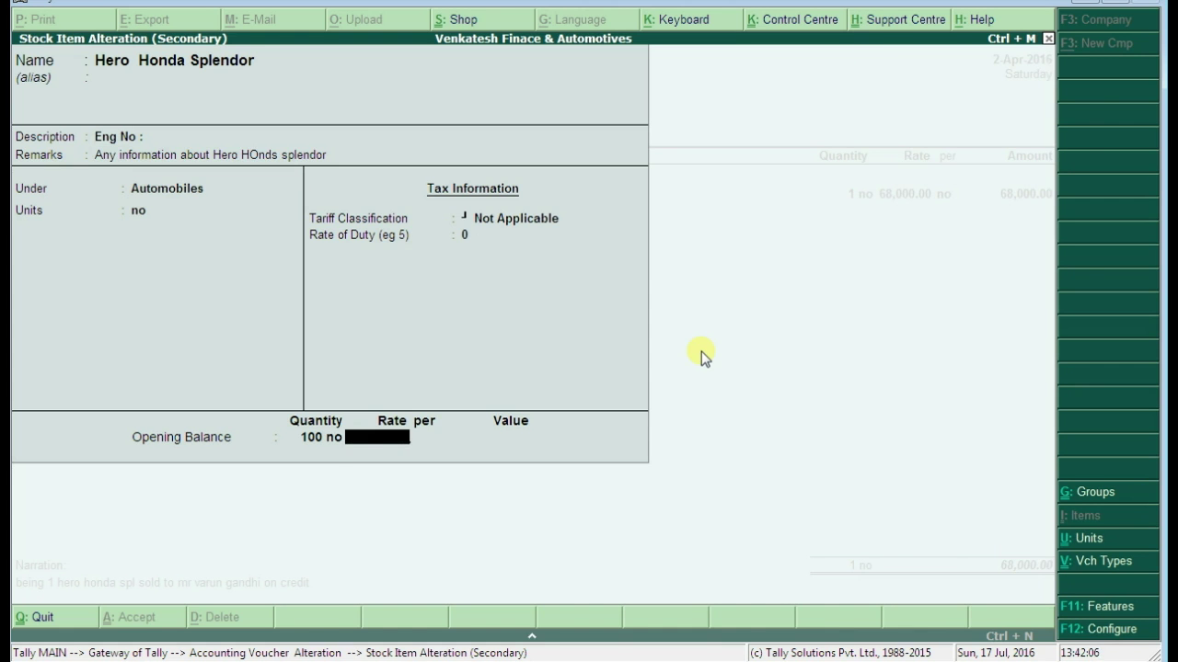
key("Return")
key("Return")
key("Return")
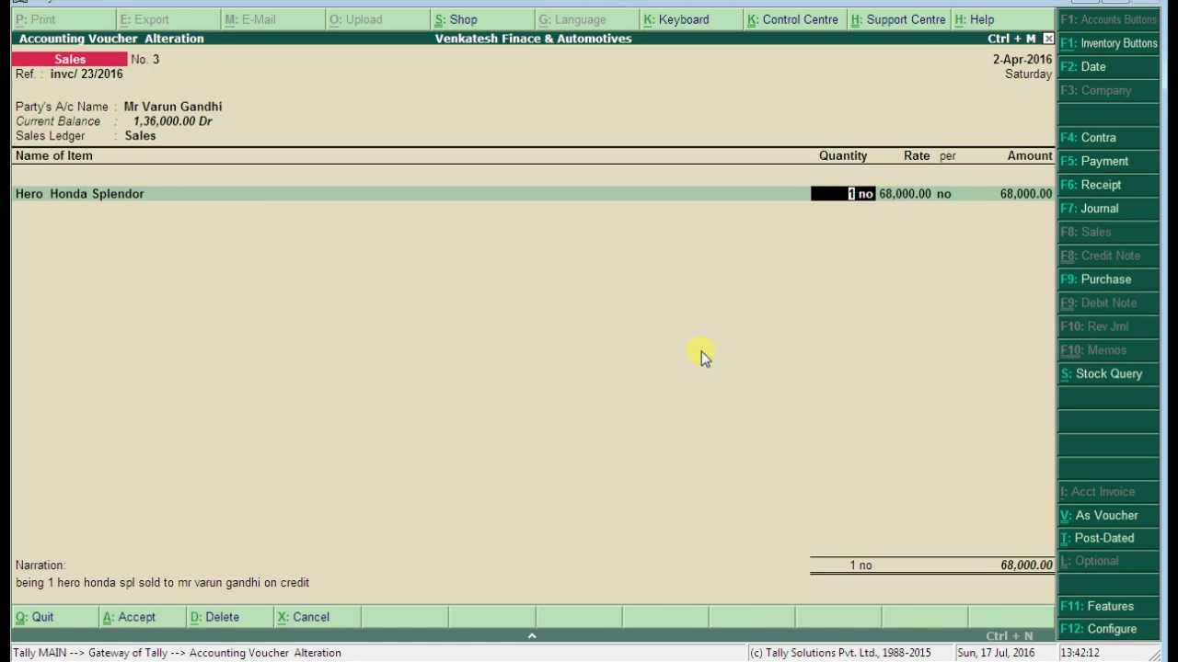
Accept voucher 3 and start voucher No. 4 with the customer, Sales ledger and Hero Honda Splendor
key("ctrl+a")
key("Down")
key("Down")
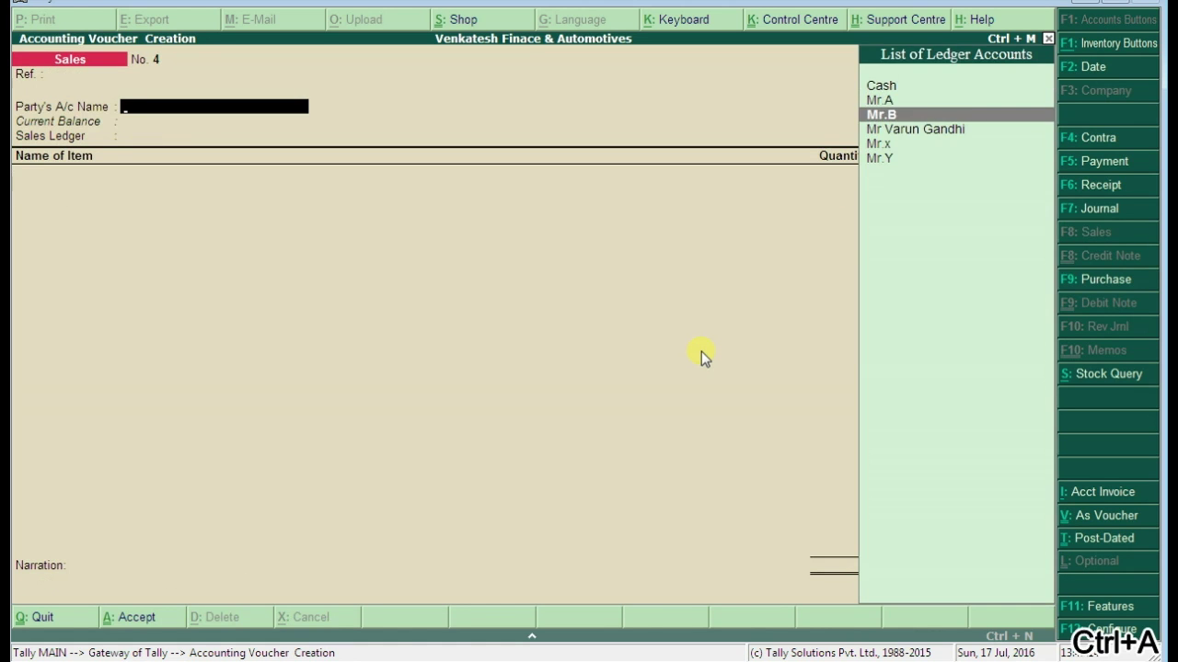
key("Down")
key("Return")
key("Return")
key("Return")
key("Return")
key("Return")
key("Return")
key("Return")
key("Return")
key("Return")
key("Return")
key("Return")
key("Return")
key("Return")
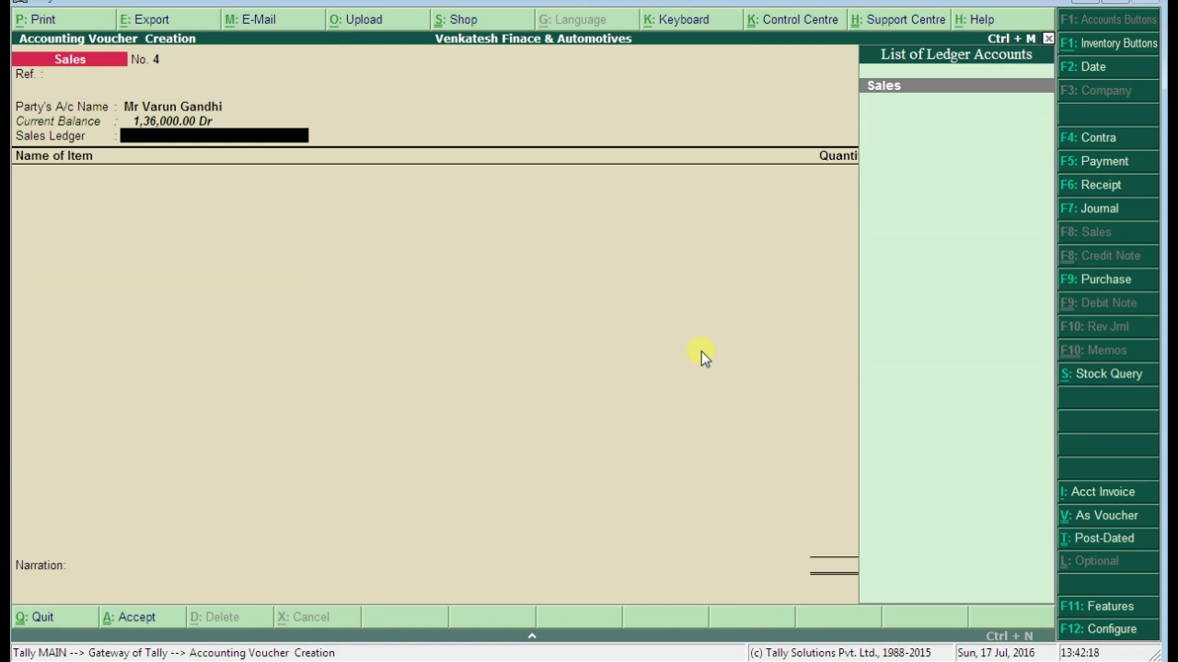
key("Return")
key("Down")
key("Down")
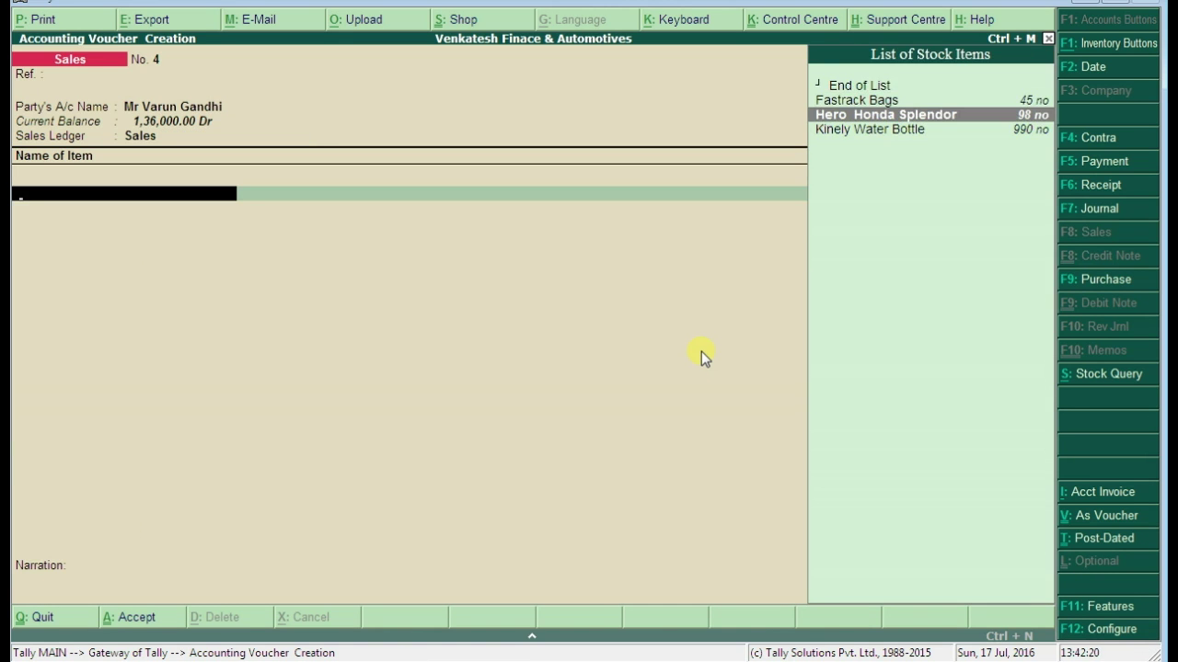
key("Return")
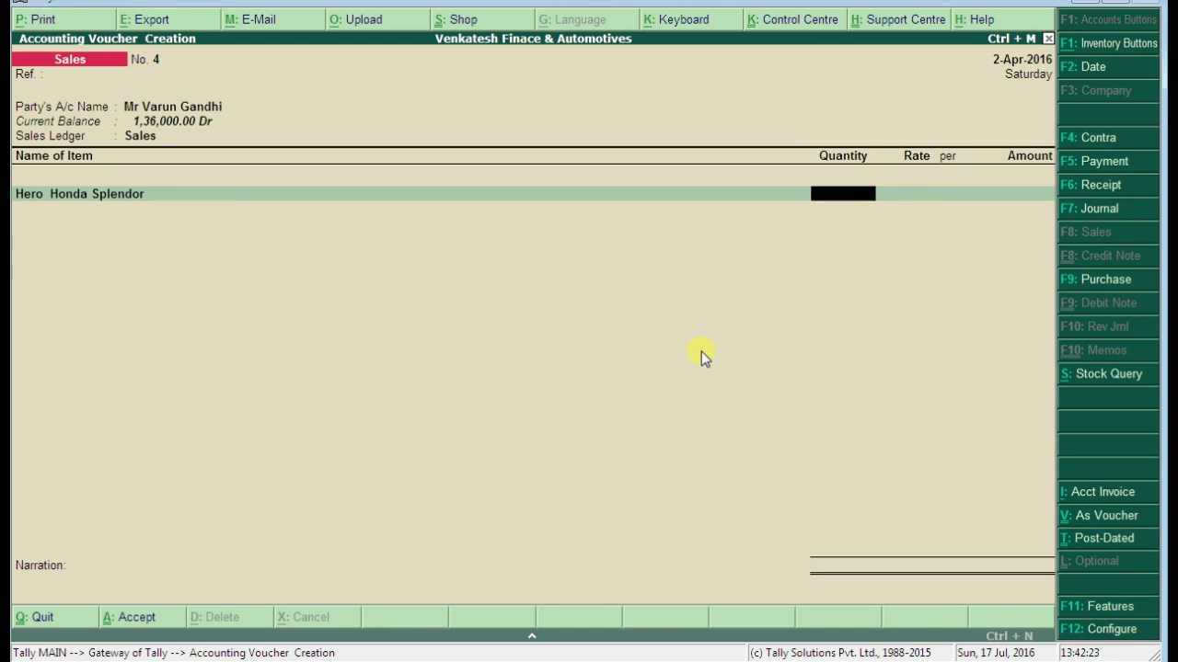
key("BackSpace")
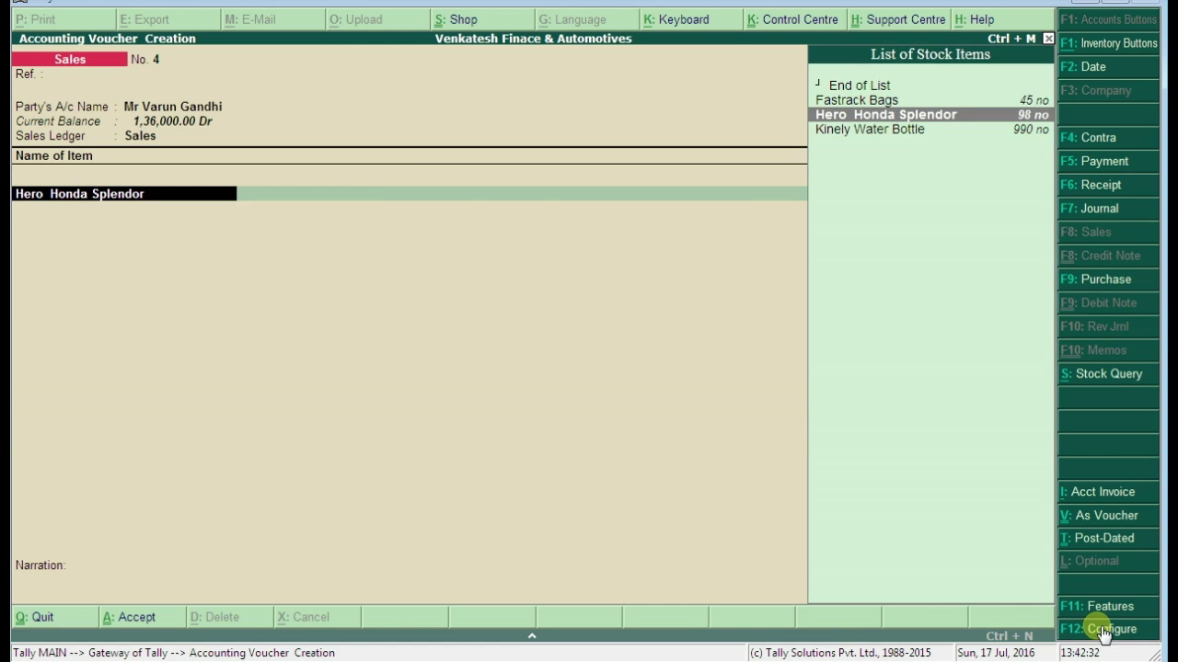
left_click(1068, 635)
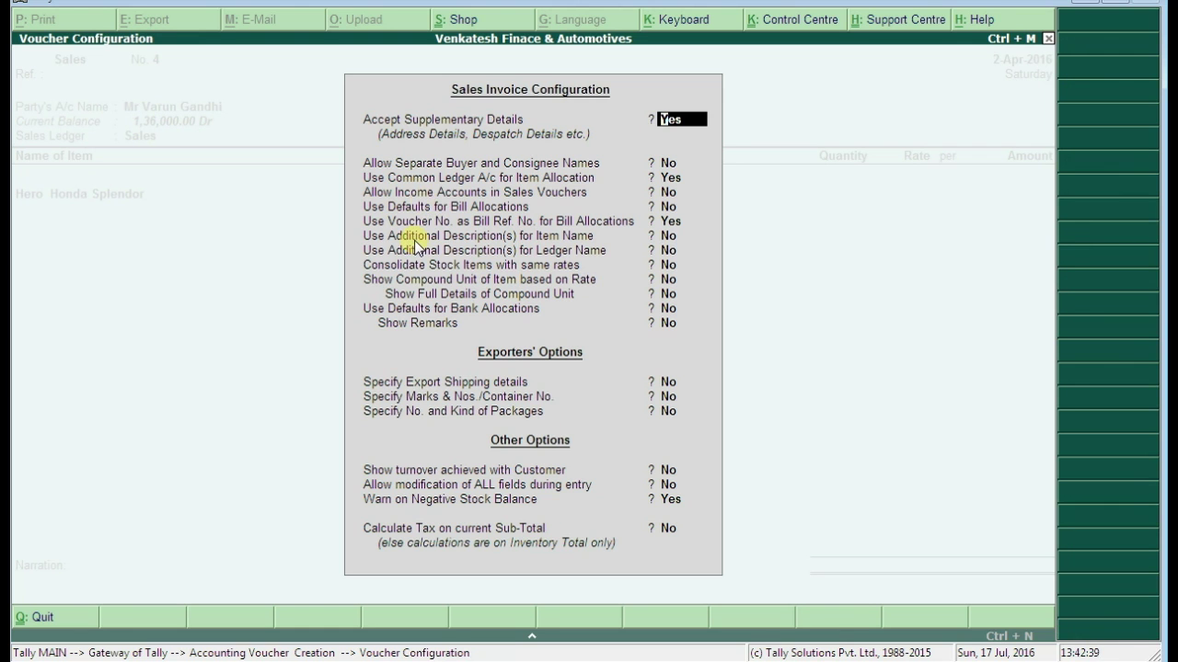
Set Use Additional Description(s) for Item Name to Yes and return to voucher No. 4
left_click(670, 235)
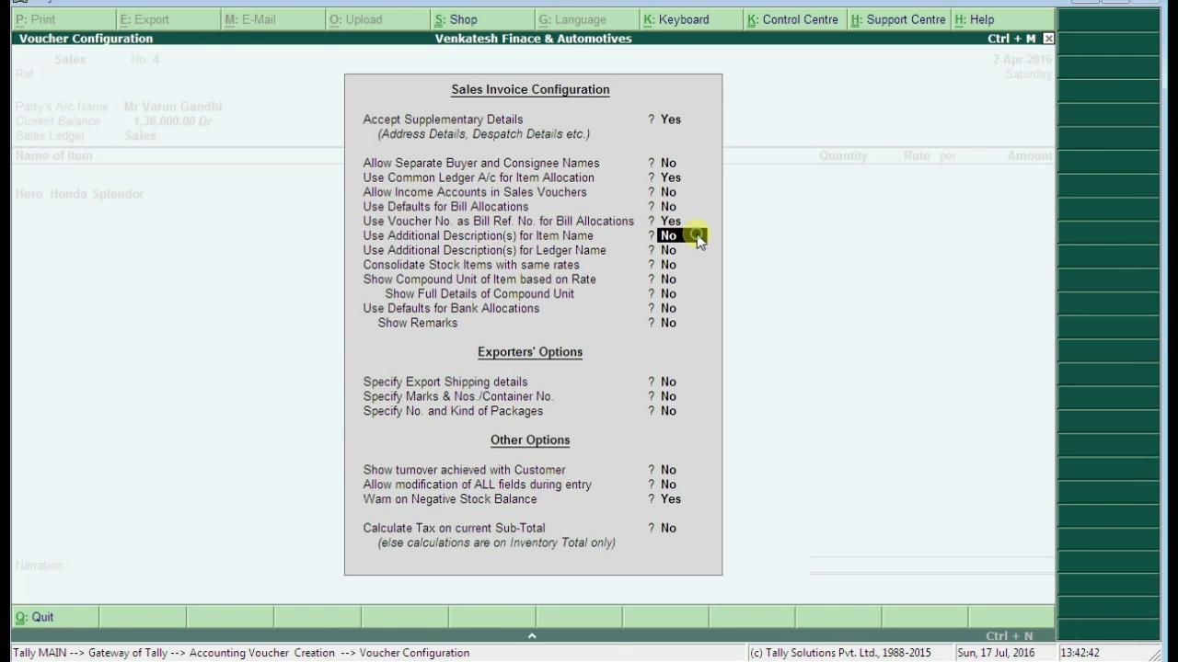
type("y")
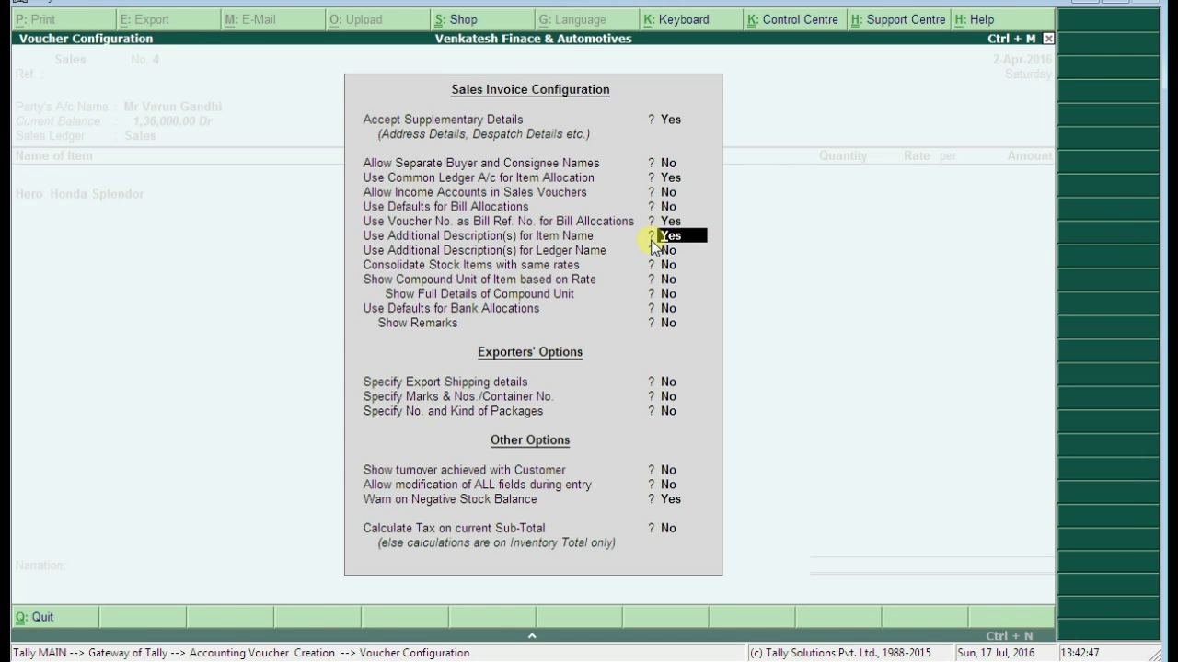
key("ctrl+a")
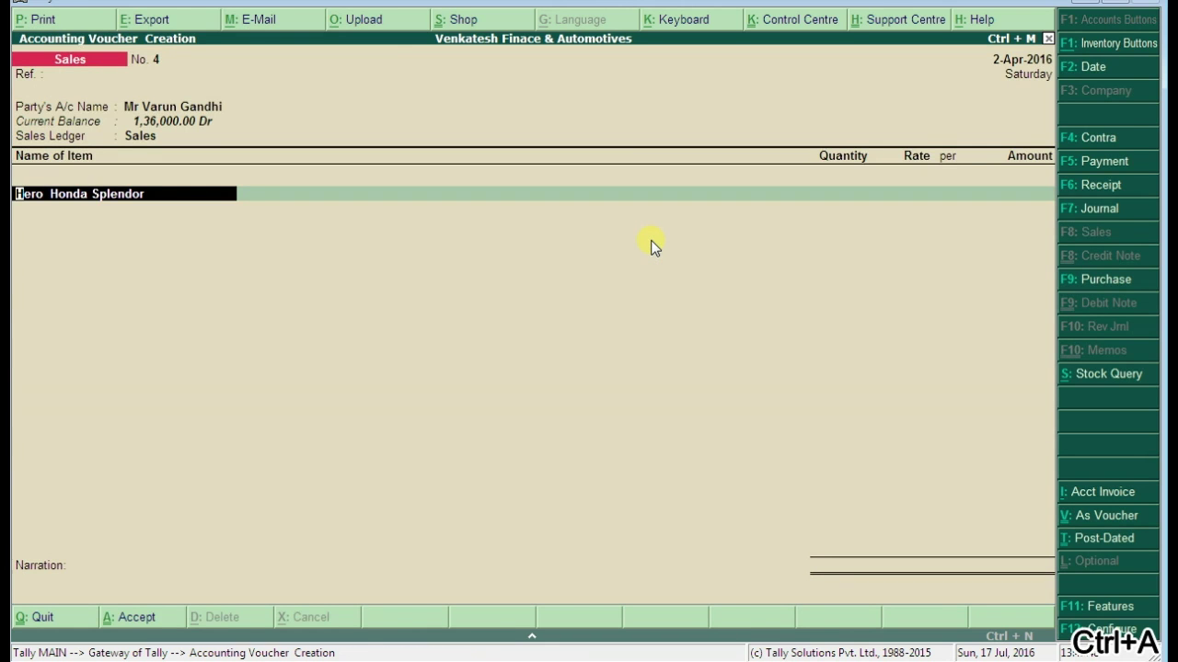
key("Return")
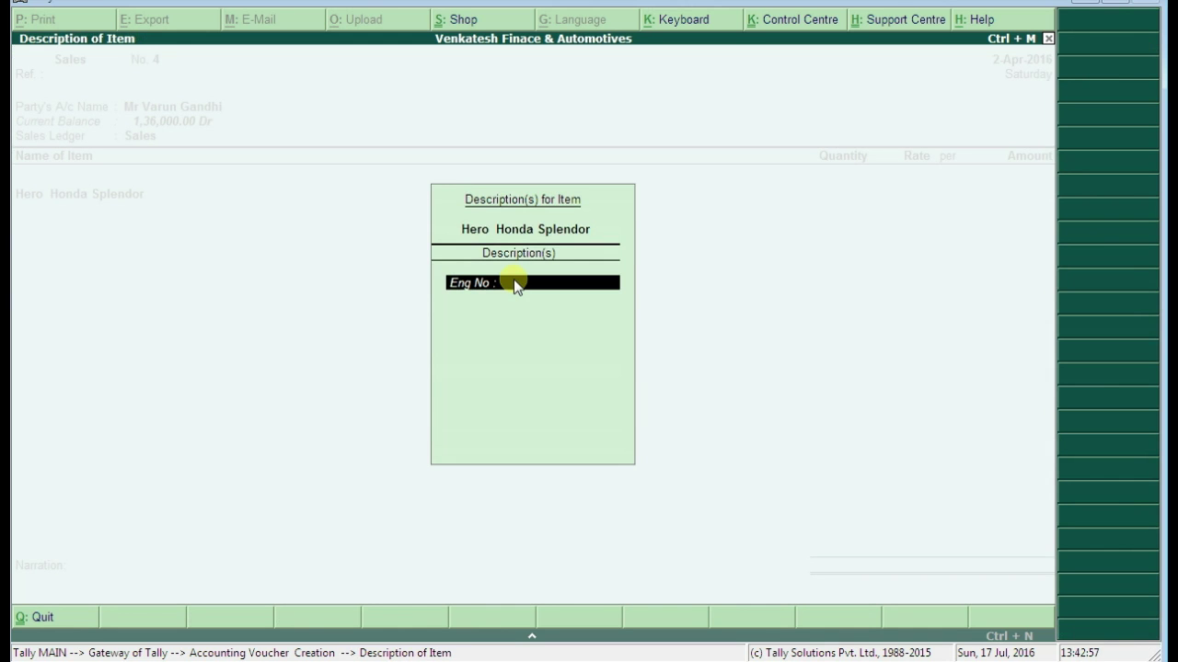
type("12345679876")
key("Return")
type("Chase")
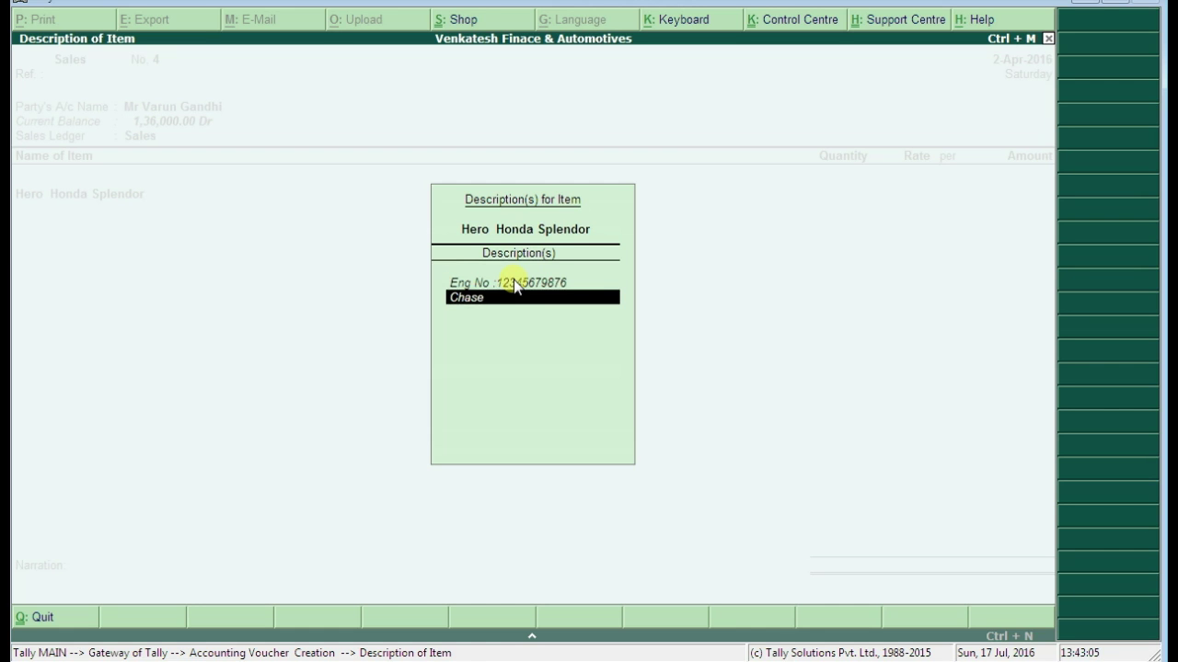
type(" No :3242387567")
key("Return")
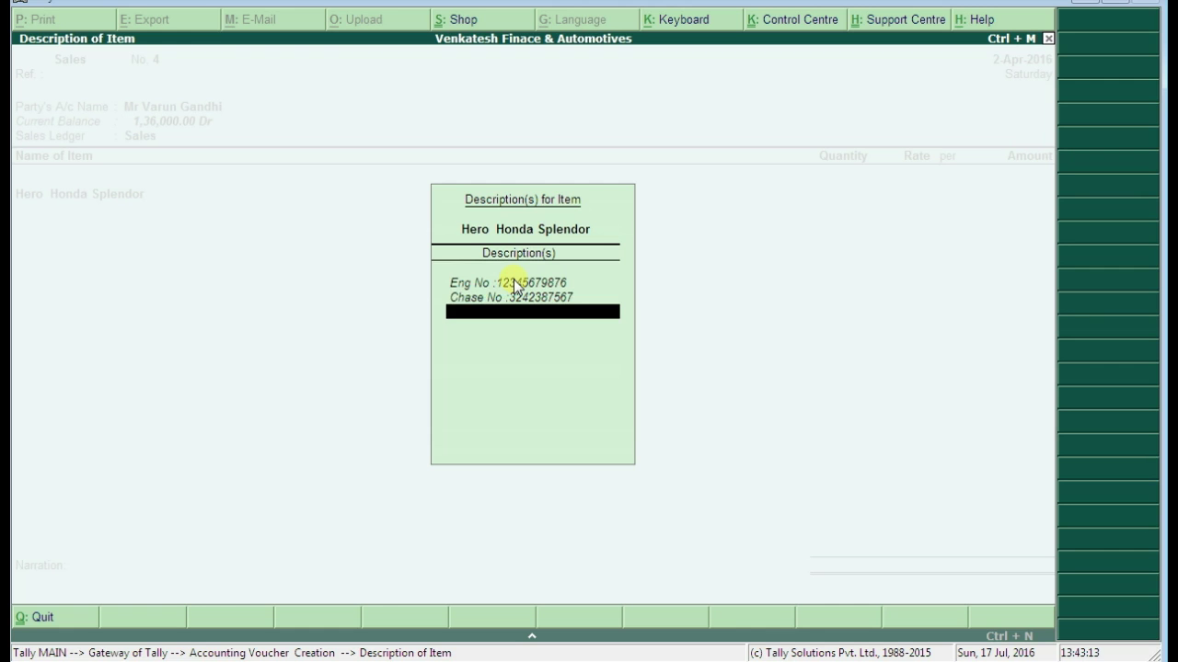
type("Vdf Dsfdsf Dsf Dssd Gds Dssd Ds Ds")
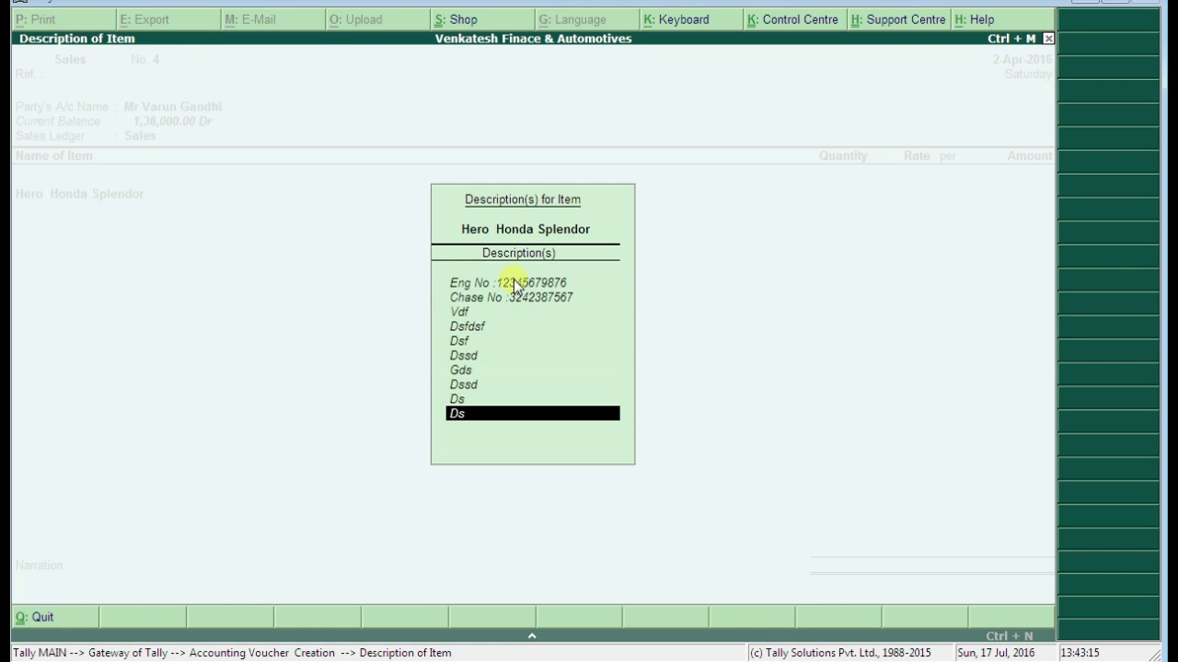
type("dd")
key("Return")
type("Gf")
key("Return")
type("G")
key("Return")
type("Gdg")
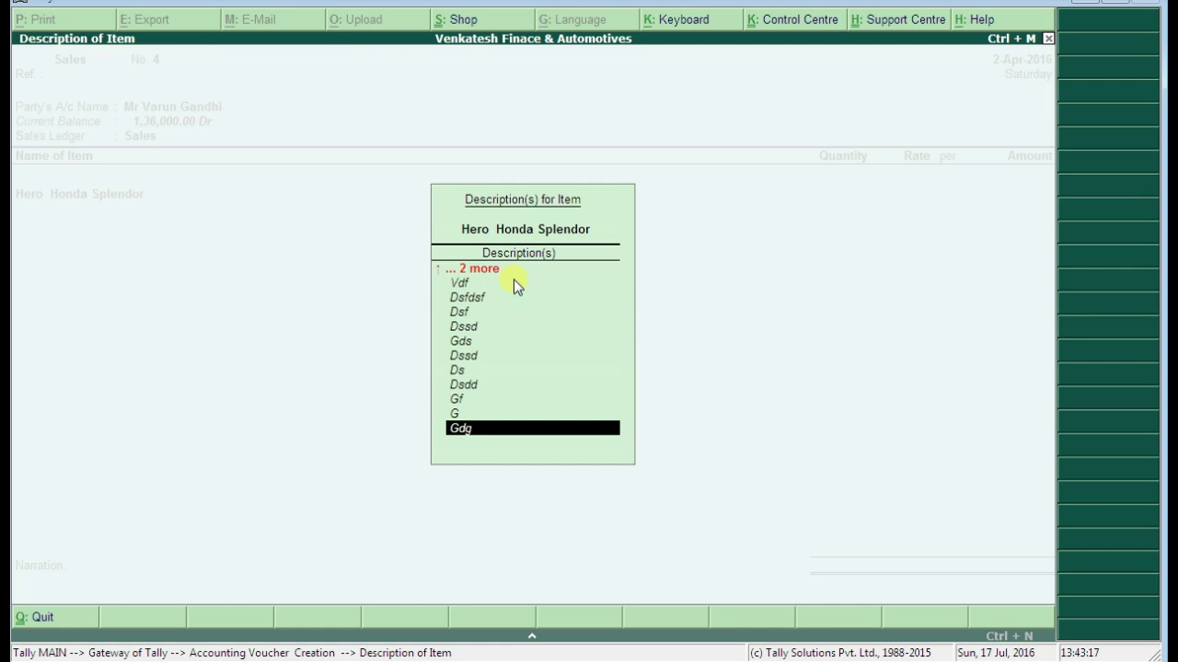
key("Return")
key("Return")
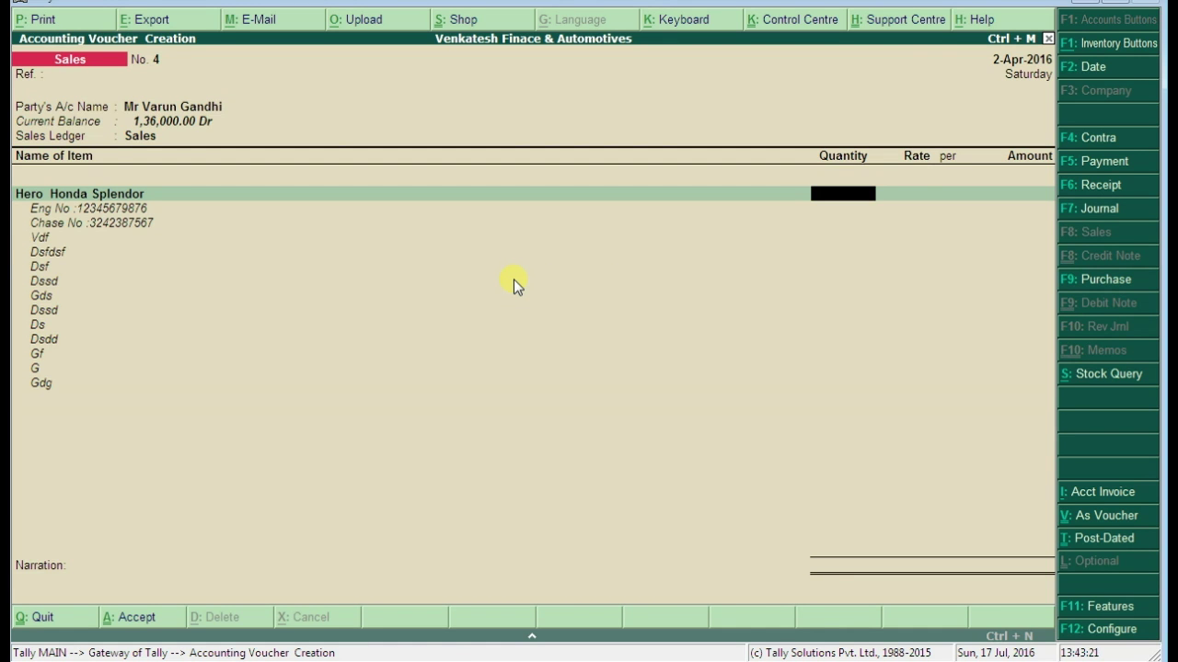
Enter quantity 1 for the Hero Honda Splendor and add a filler description line below Gdg
type("1")
key("Return")
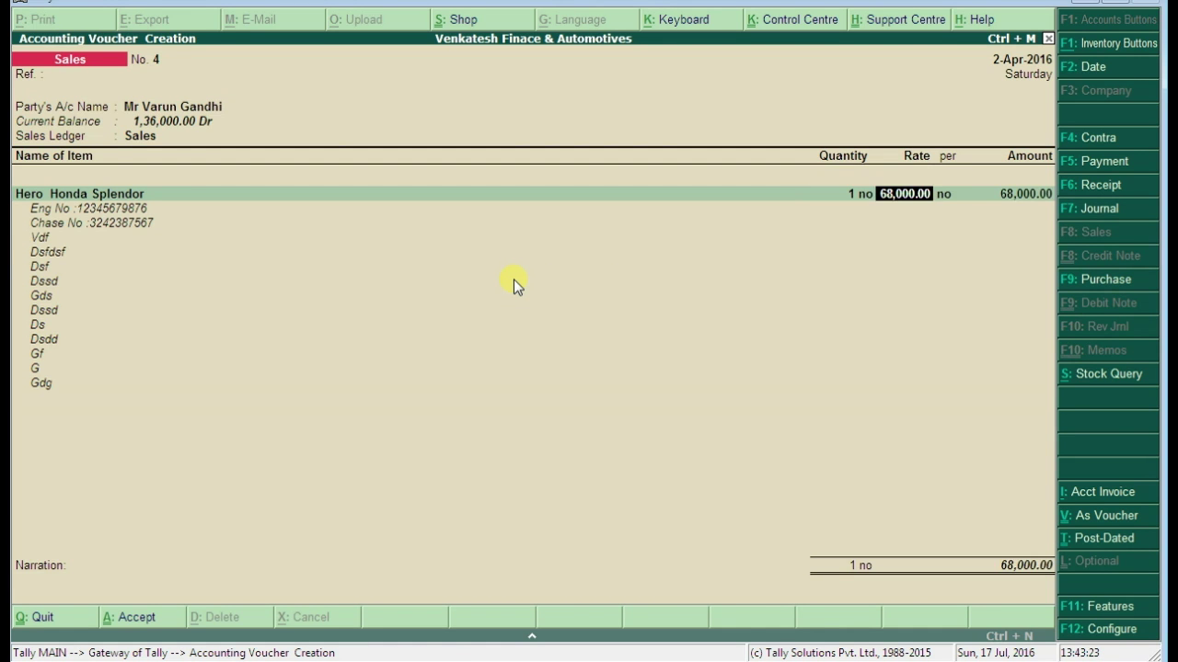
key("Return")
key("Return")
key("Return")
key("Return")
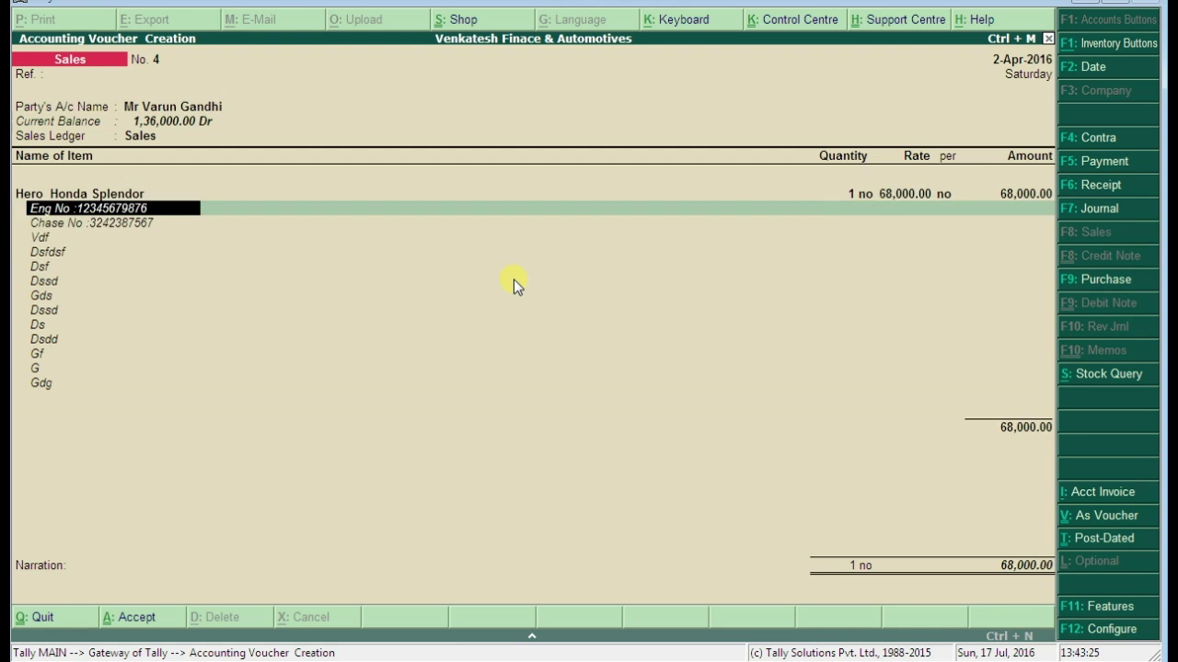
key("Return")
key("Return")
key("Return")
key("Return")
key("Return")
key("Return")
key("Return")
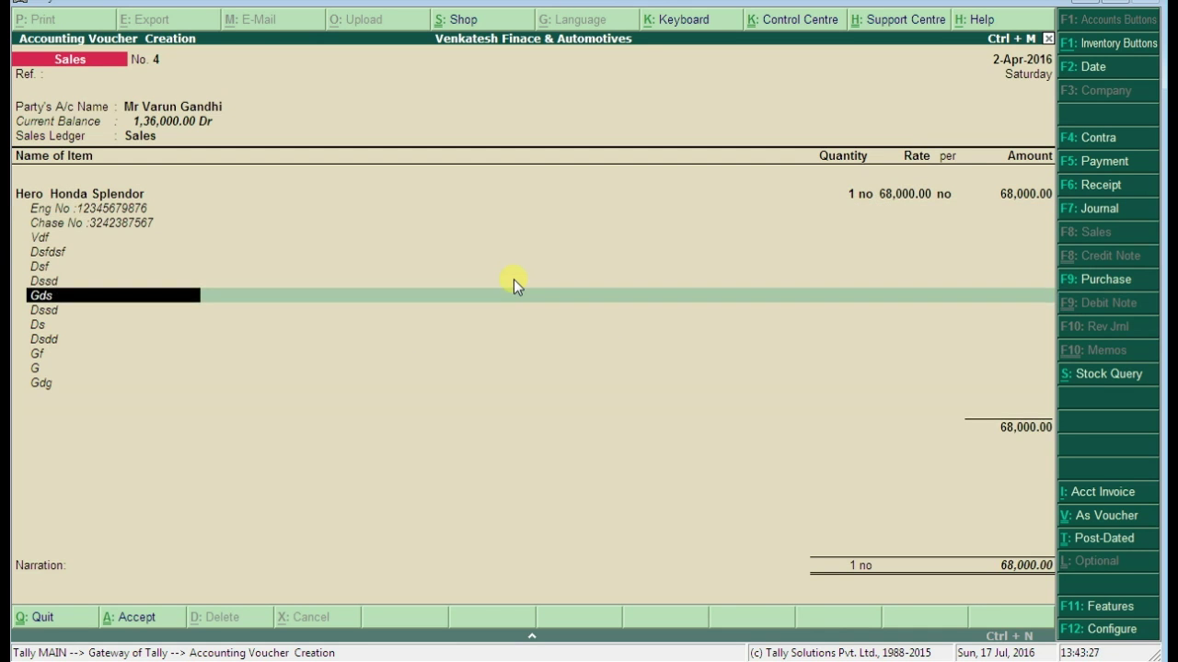
key("Return")
key("Return")
key("Return")
key("Return")
key("Return")
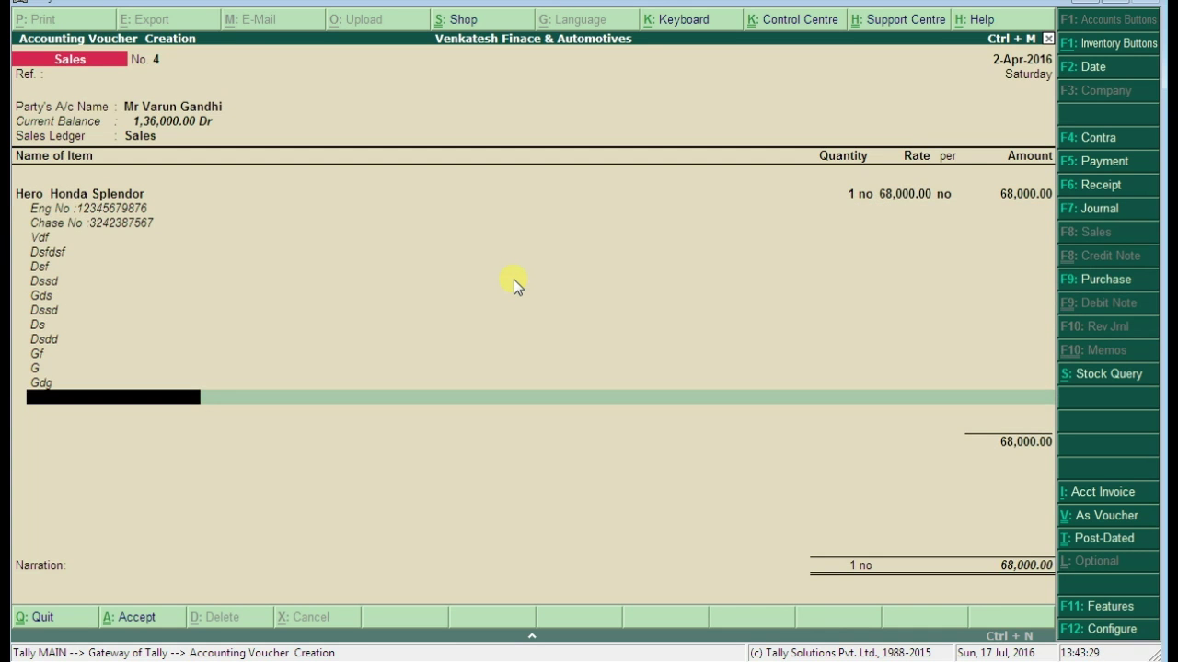
type("Wdewtretetgref")
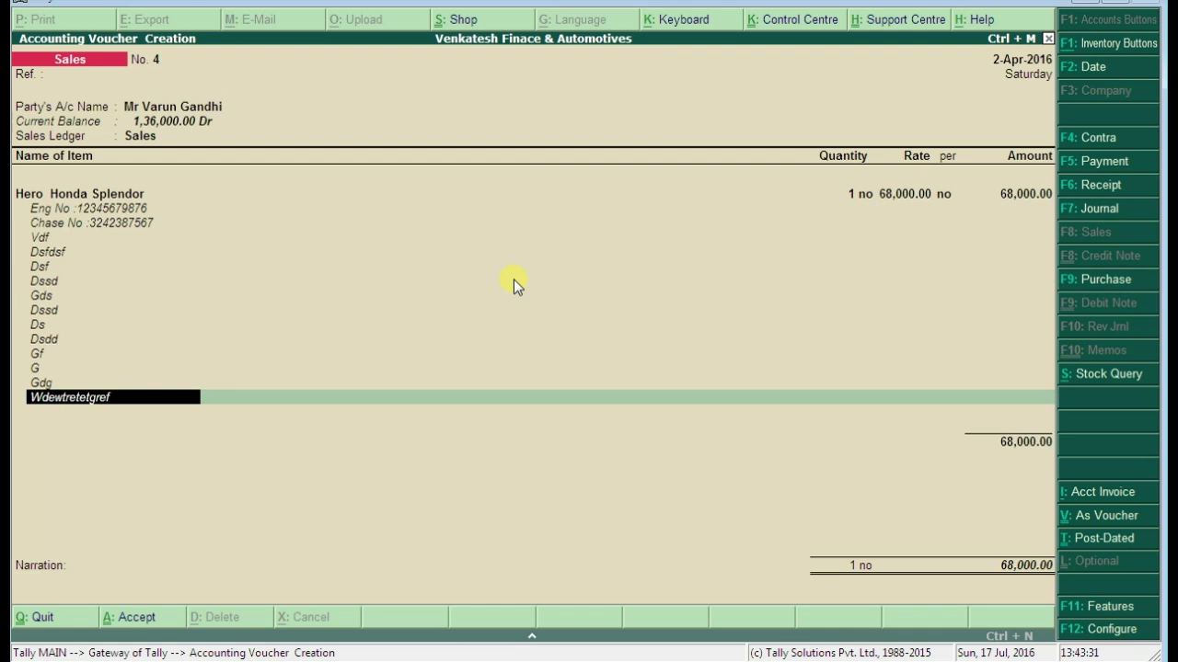
type("eefdfvfvbgtshhthg")
key("Return")
key("Return")
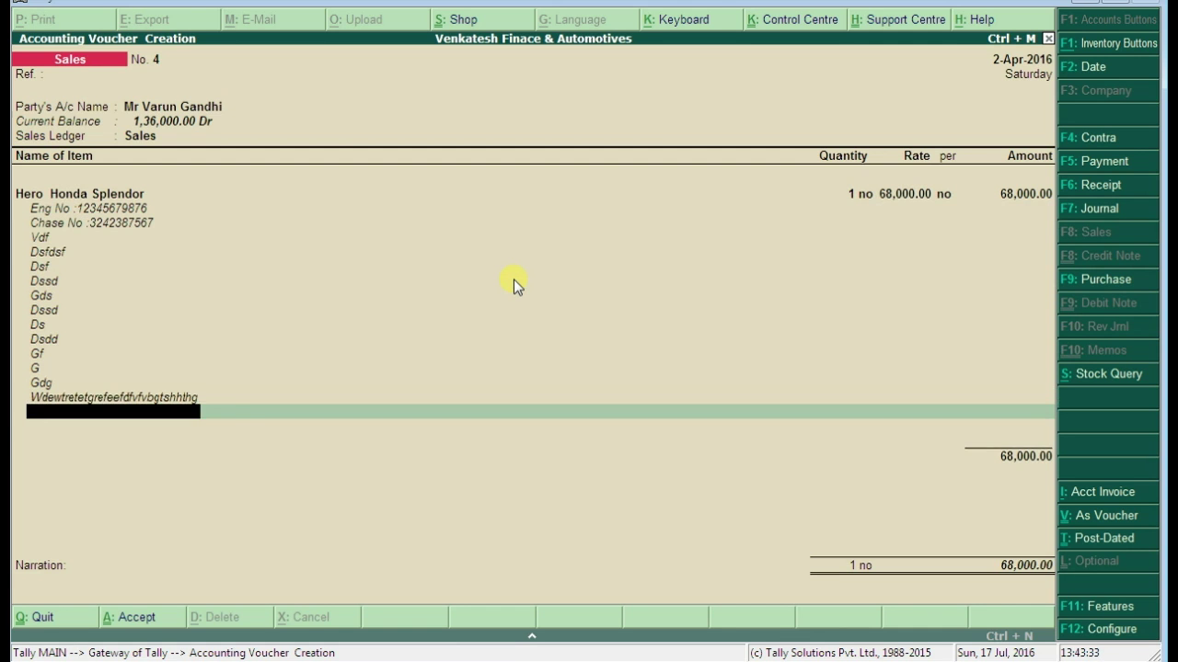
End the item list and record a narration that one Hero Honda Splendor was sold to the customer on credit
key("Return")
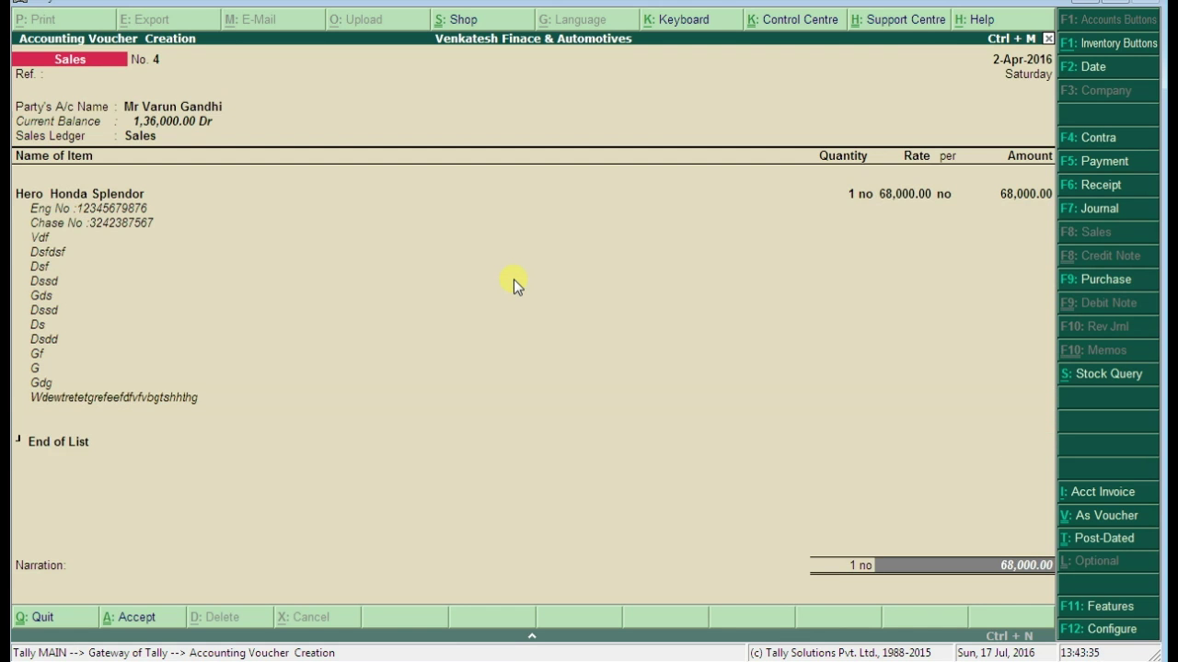
key("Return")
type("be")
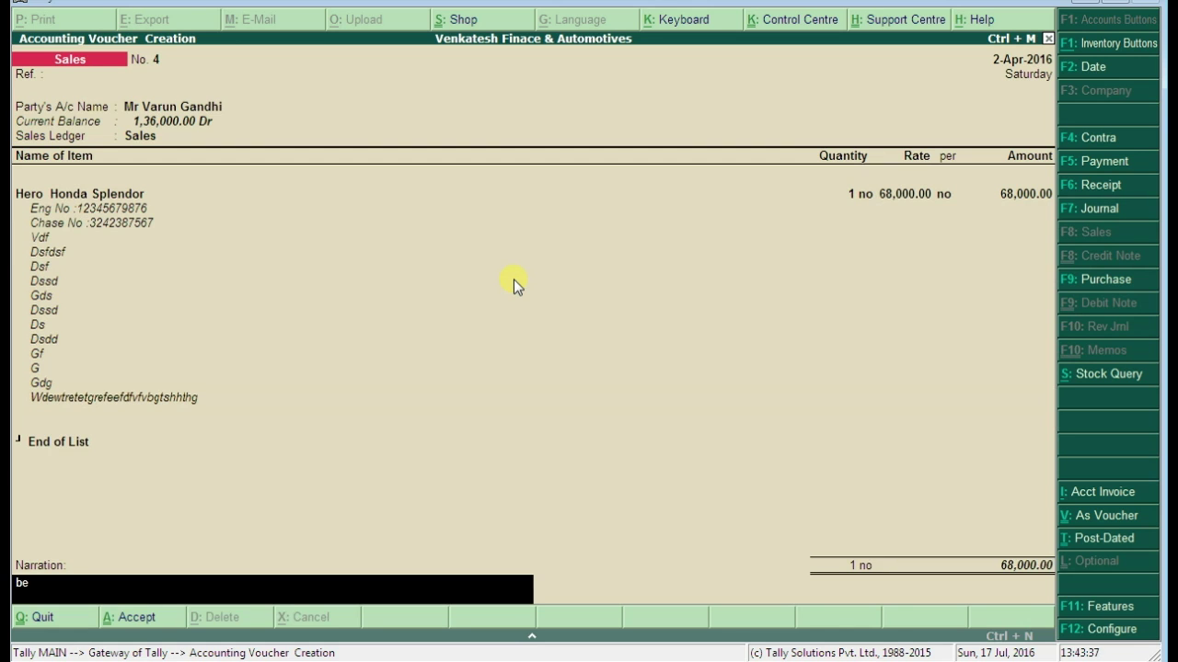
type("ing 1 hero honda spld")
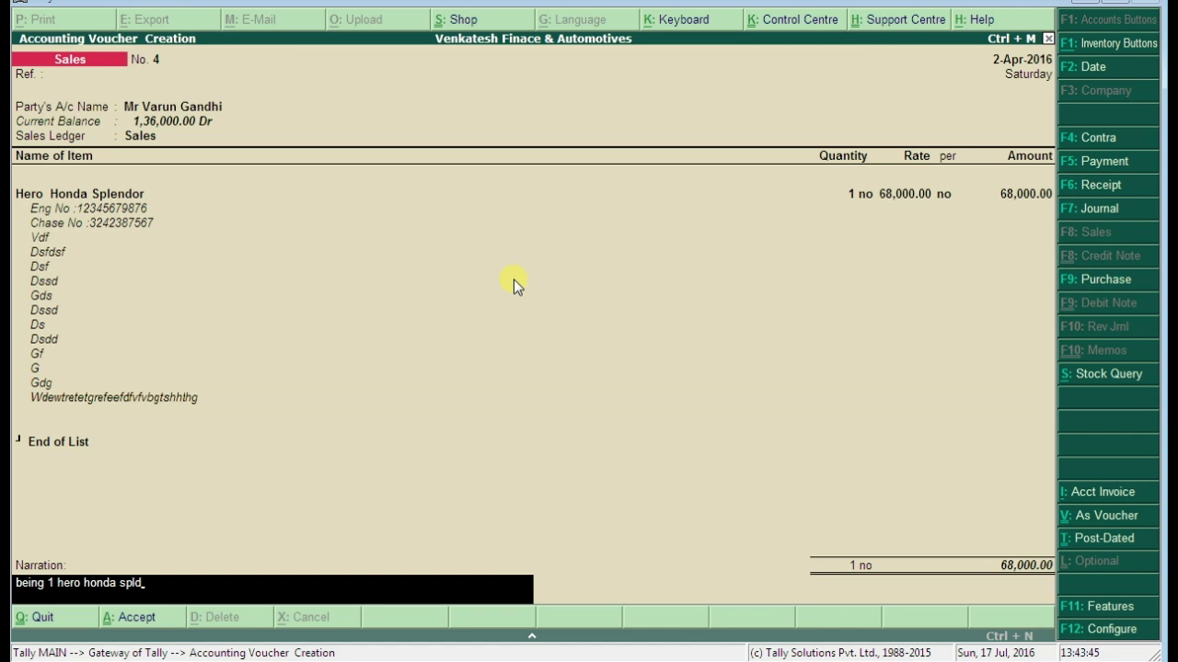
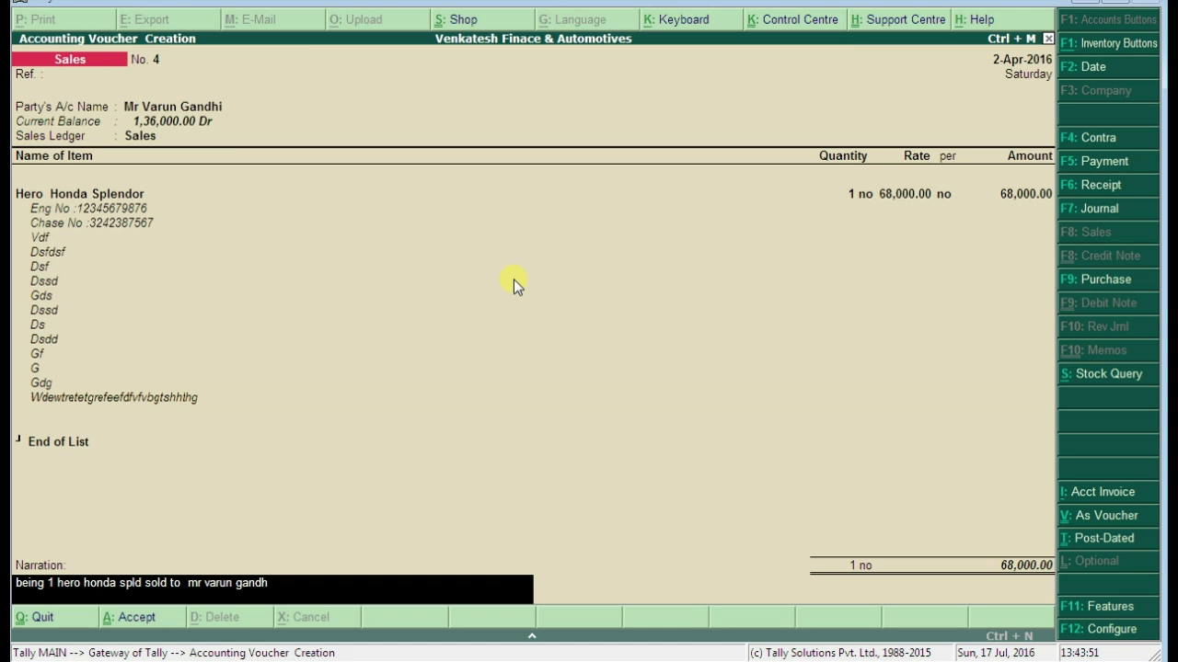
key("Return")
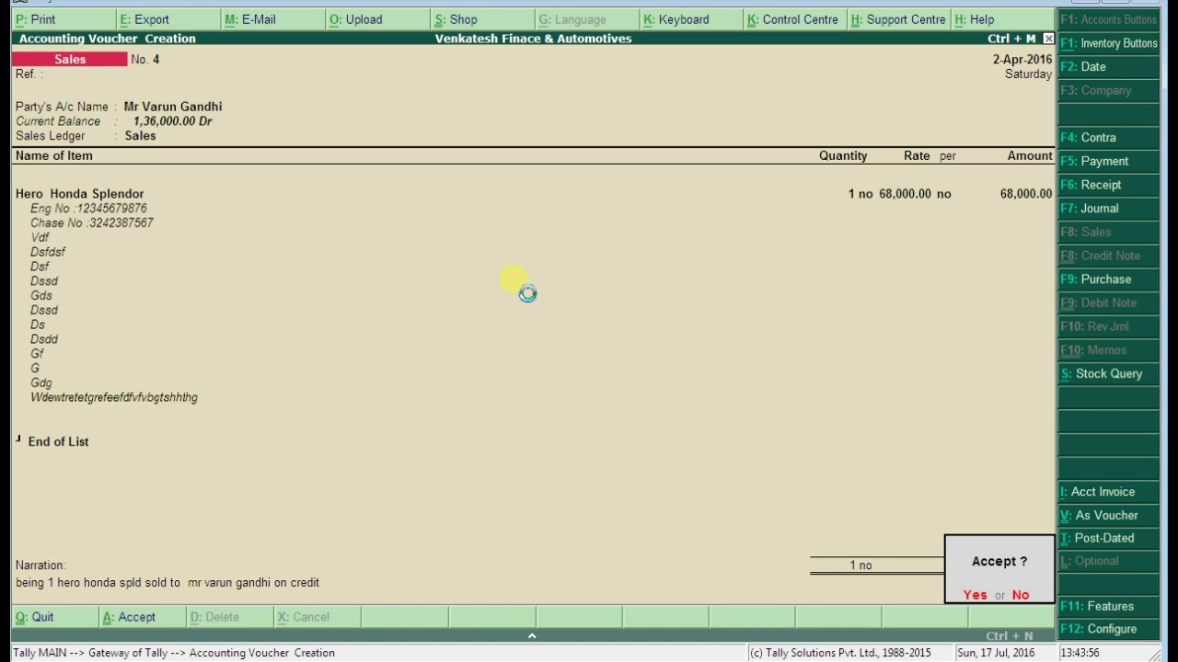
Accept sales voucher No. 4, reopen it for alteration, and print the invoice to OneNote 2007
key("Return")
key("Page_Up")
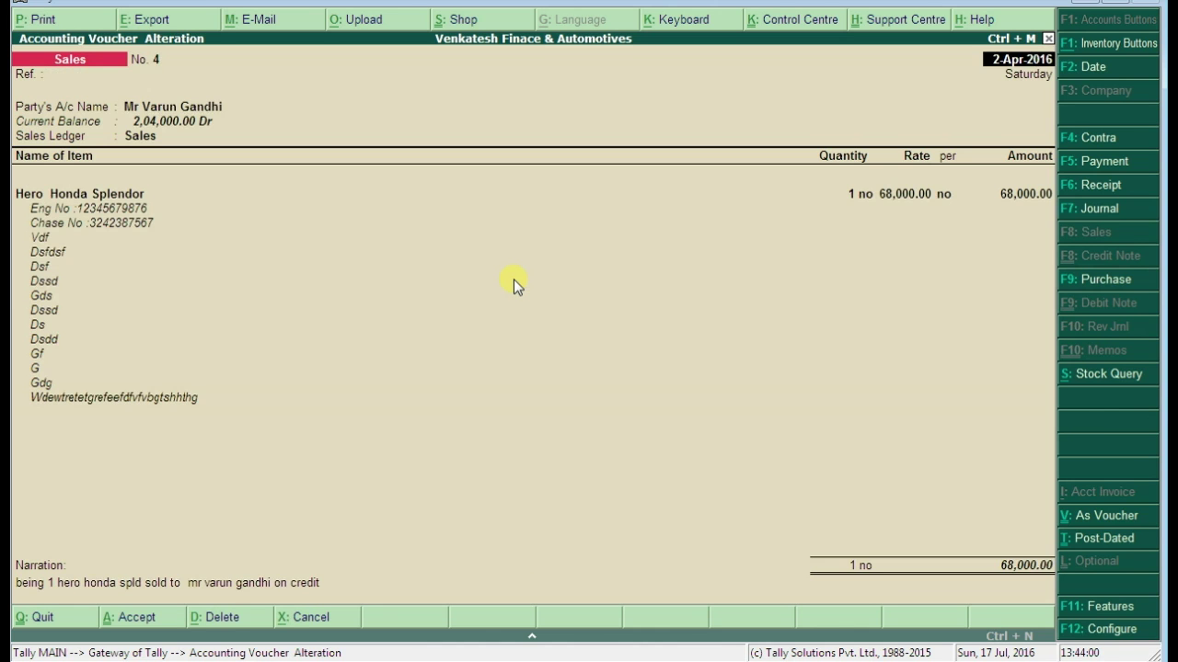
key("alt+p")
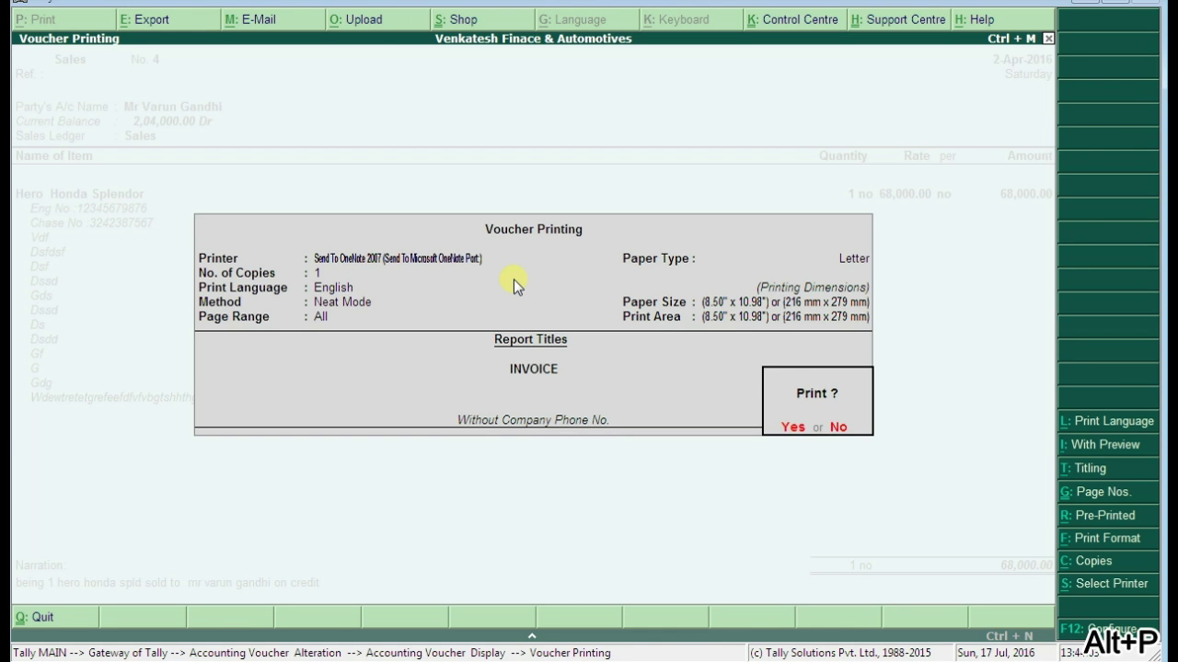
left_click(790, 427)
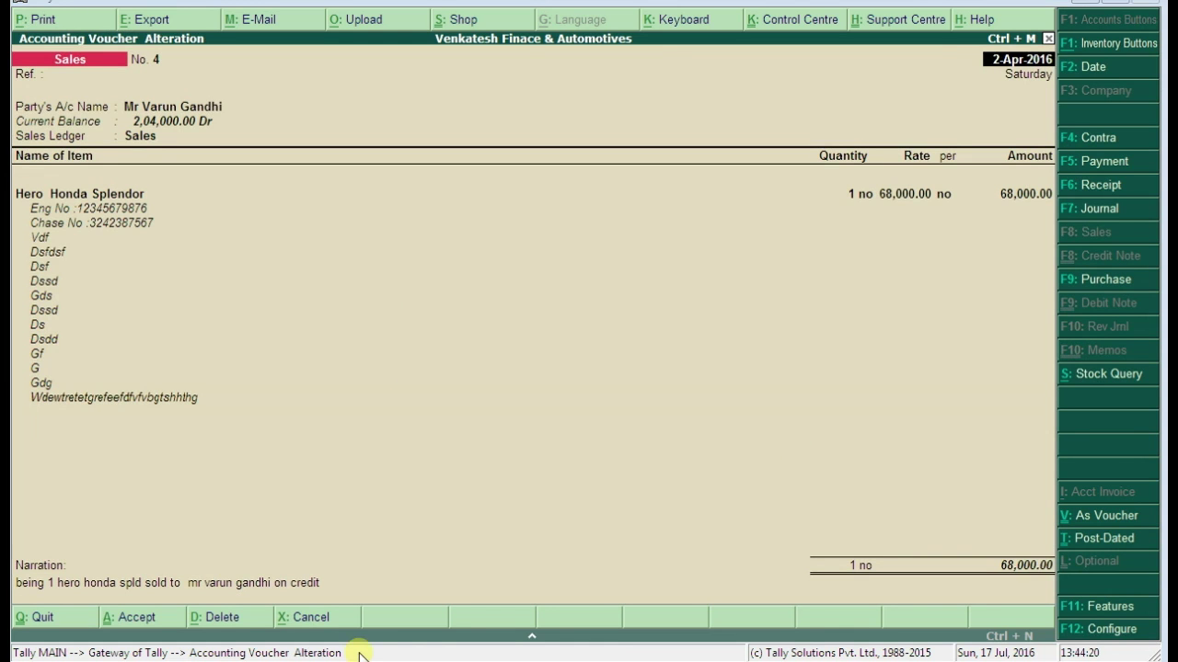
Switch to the OneNote invoice page and select the description lines from Eng No to Dssd
mouse_move(368, 661)
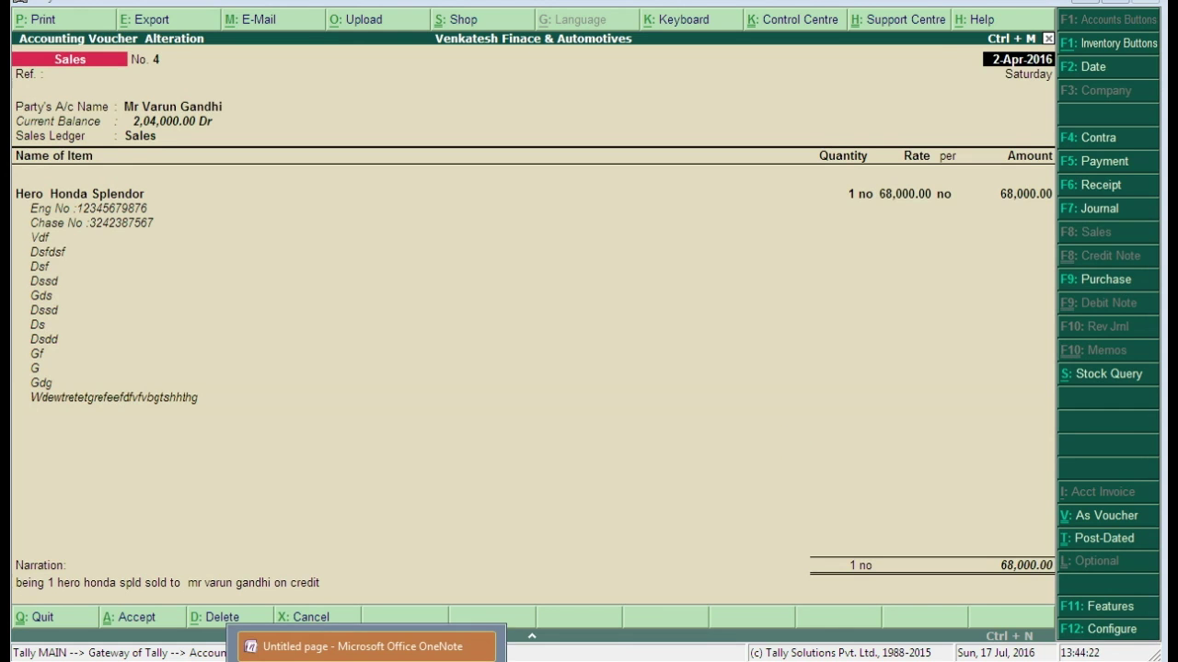
left_click(368, 647)
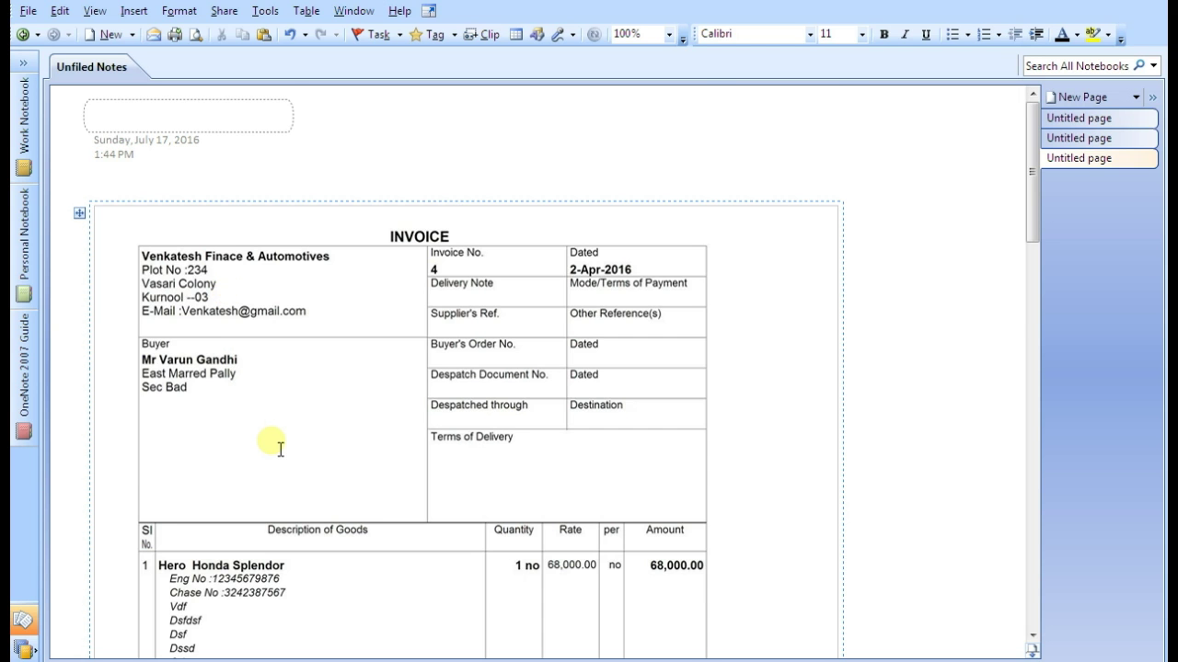
scroll(184, 265, "down", 3)
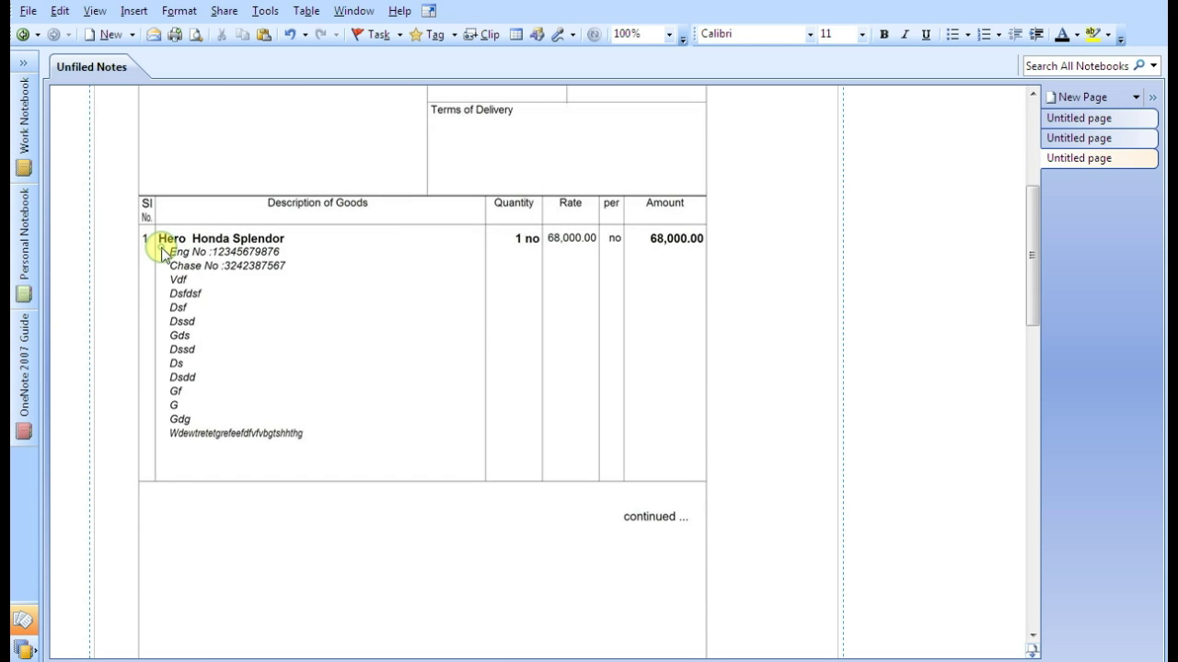
left_click_drag(161, 247, 378, 457)
left_click(377, 329)
Scroll through the invoice, selecting the Eng No, Chase No and first three description lines for inspection
scroll(316, 362, "up", 3)
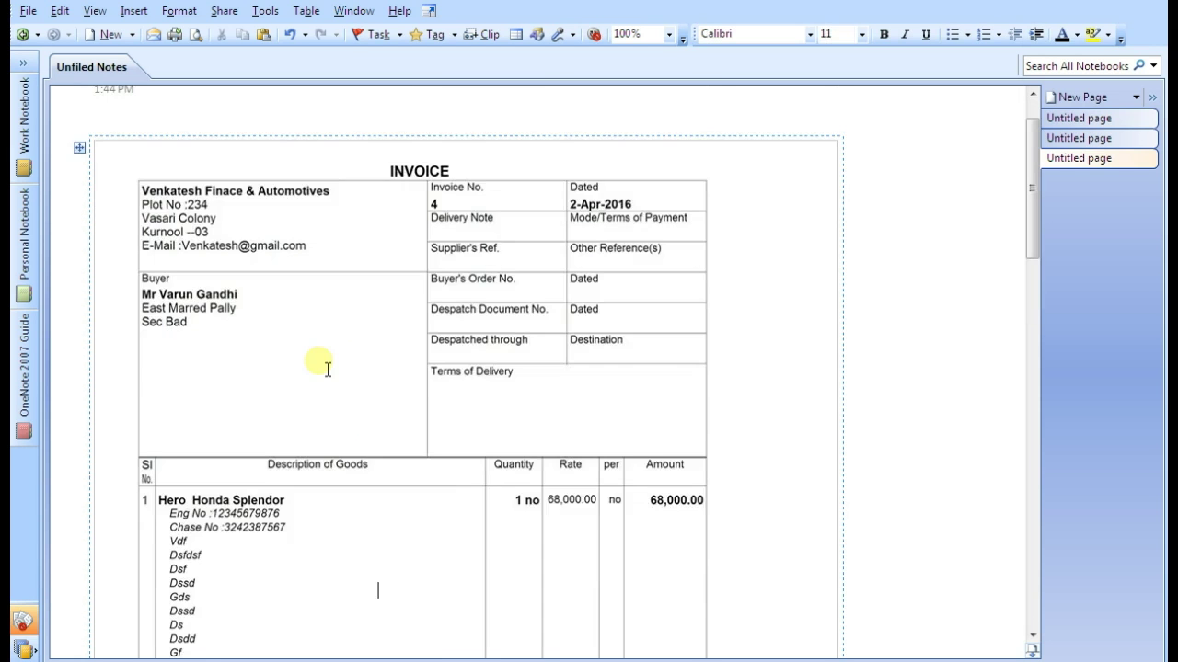
scroll(243, 418, "up", 3)
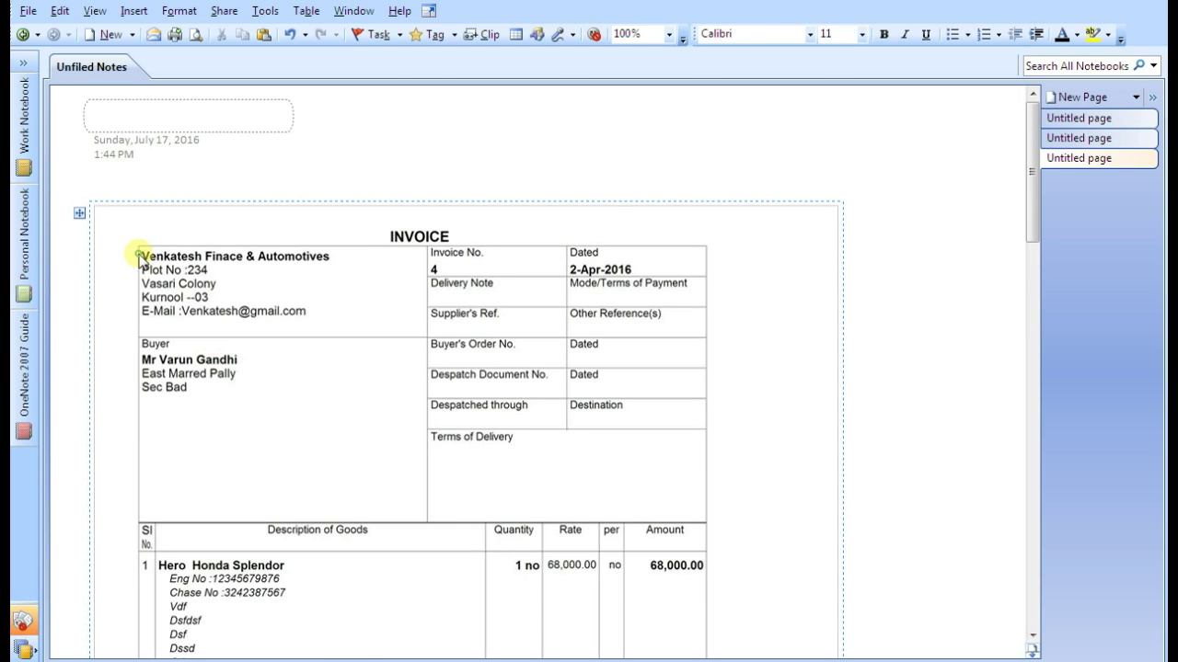
left_click_drag(138, 251, 391, 465)
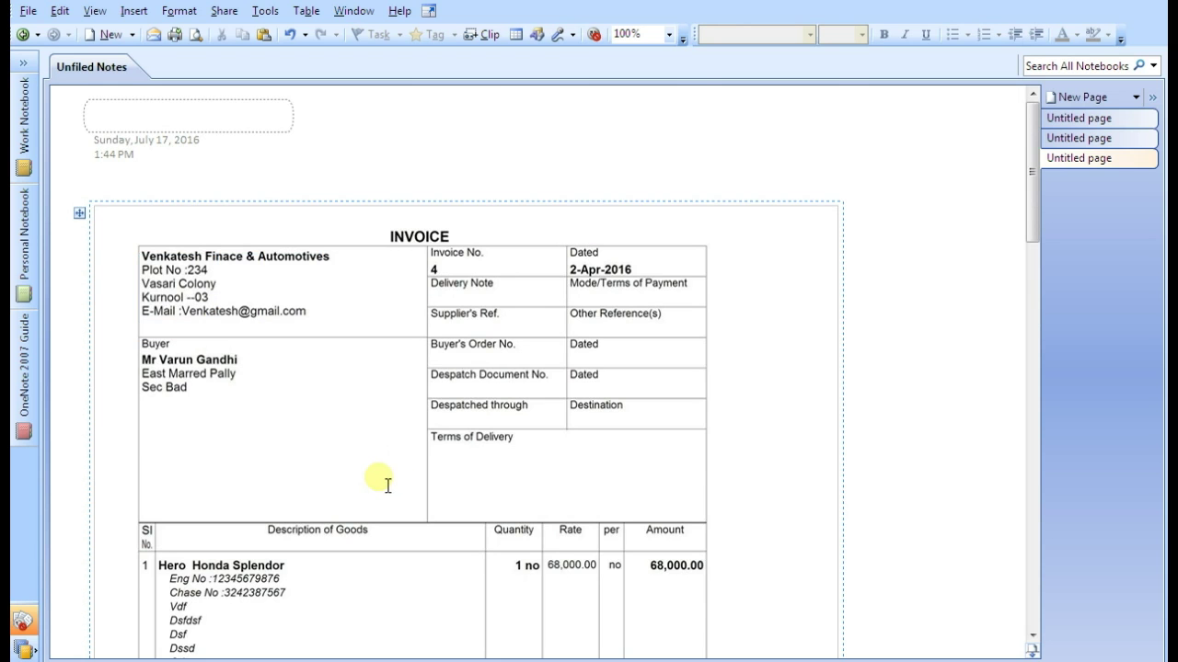
scroll(341, 481, "down", 3)
left_click_drag(171, 315, 308, 348)
left_click(311, 348)
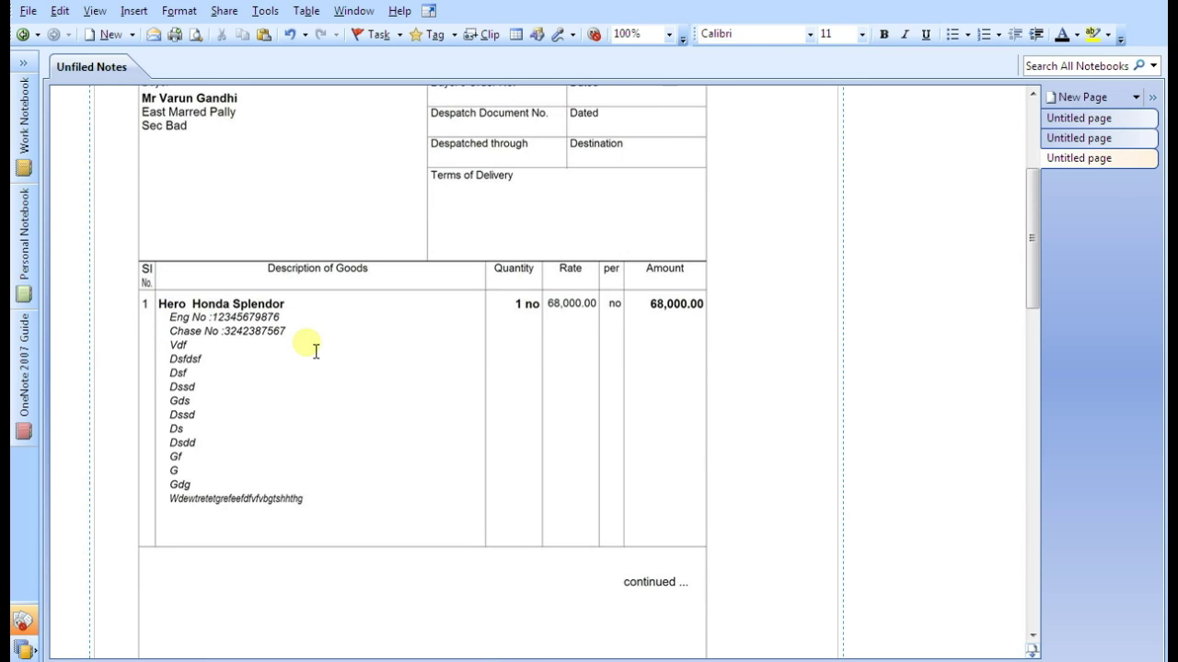
scroll(316, 351, "down", 5)
scroll(315, 352, "up", 5)
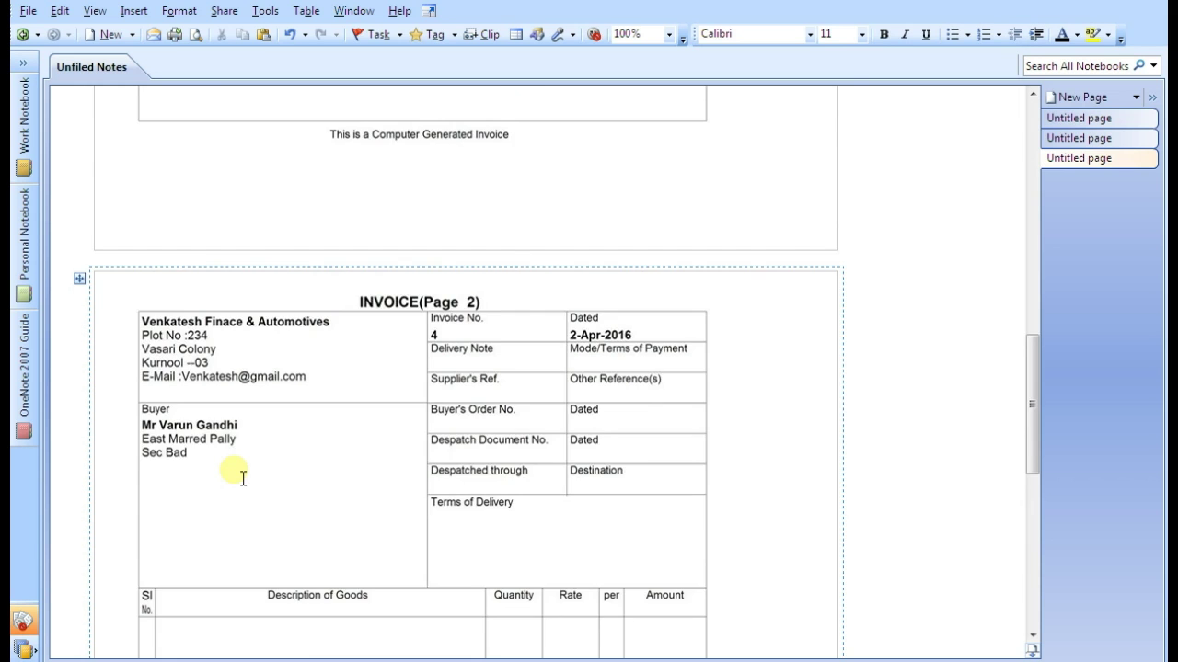
scroll(239, 469, "down", 10)
scroll(249, 461, "up", 3)
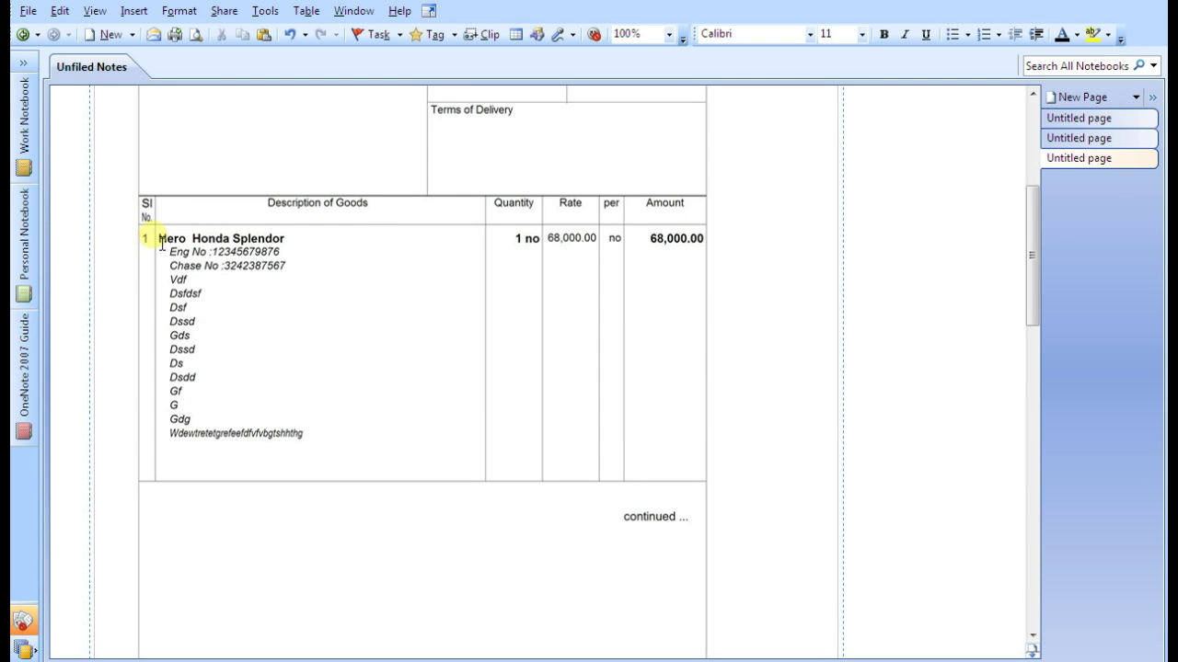
left_click_drag(158, 236, 294, 282)
left_click(320, 291)
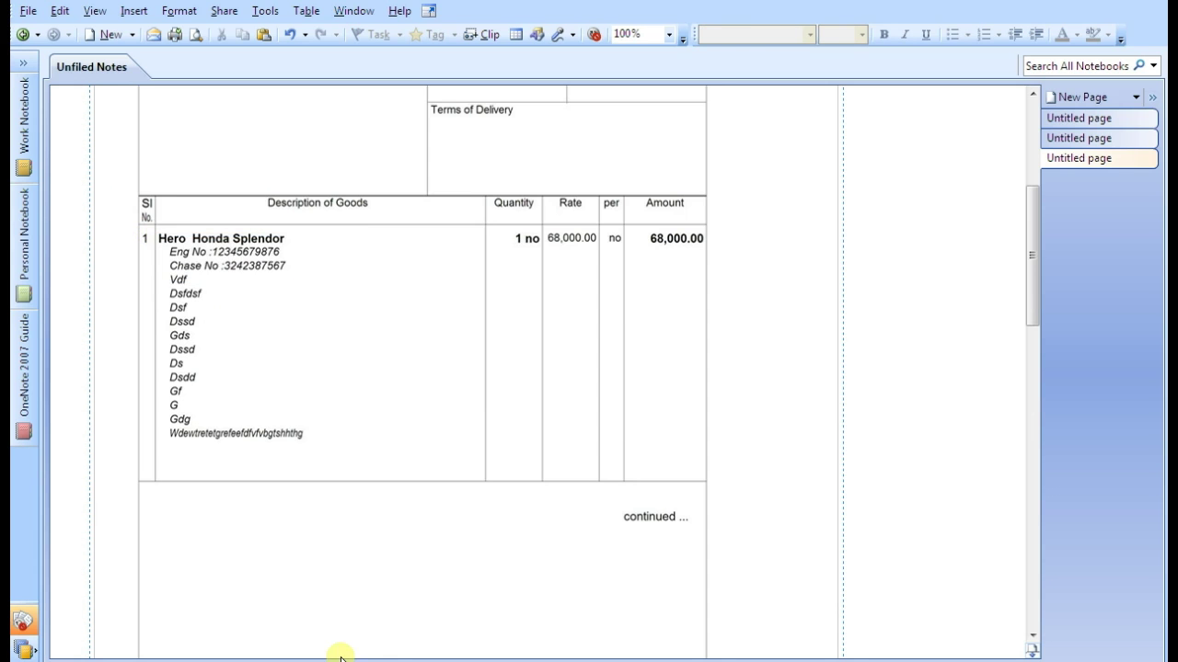
Back in Tally, erase the junk description lines Gf, Dsdd, Ds, Dssd, Gds, Dsf, Dsfdsf and Vdf
key("alt+Tab")
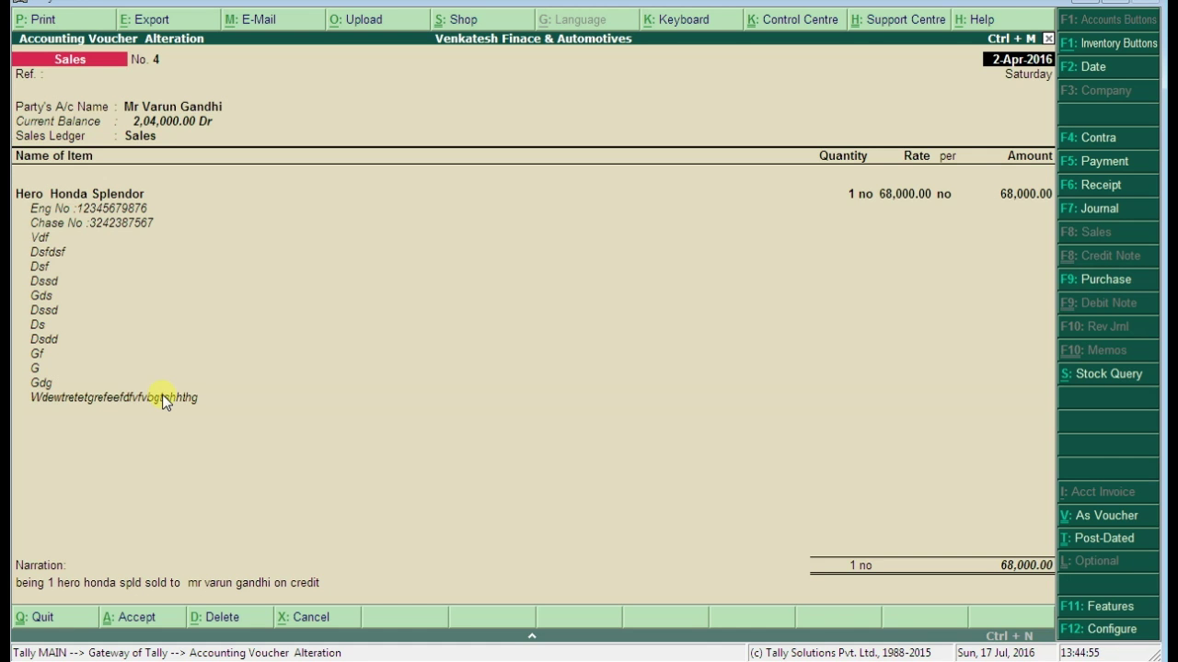
left_click(164, 401)
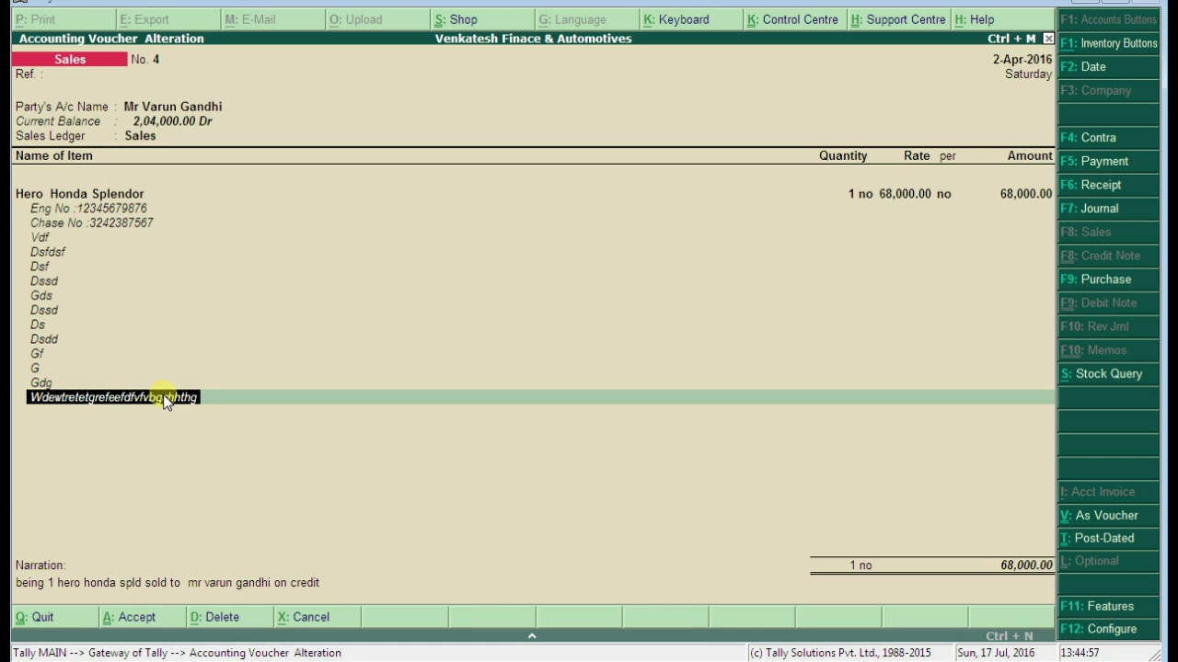
key("BackSpace")
key("BackSpace")
key("BackSpace")
key("BackSpace")
key("BackSpace")
key("BackSpace")
key("BackSpace")
key("BackSpace")
key("BackSpace")
key("BackSpace")
key("BackSpace")
key("BackSpace")
key("BackSpace")
key("BackSpace")
key("BackSpace")
key("BackSpace")
key("BackSpace")
key("BackSpace")
key("BackSpace")
key("BackSpace")
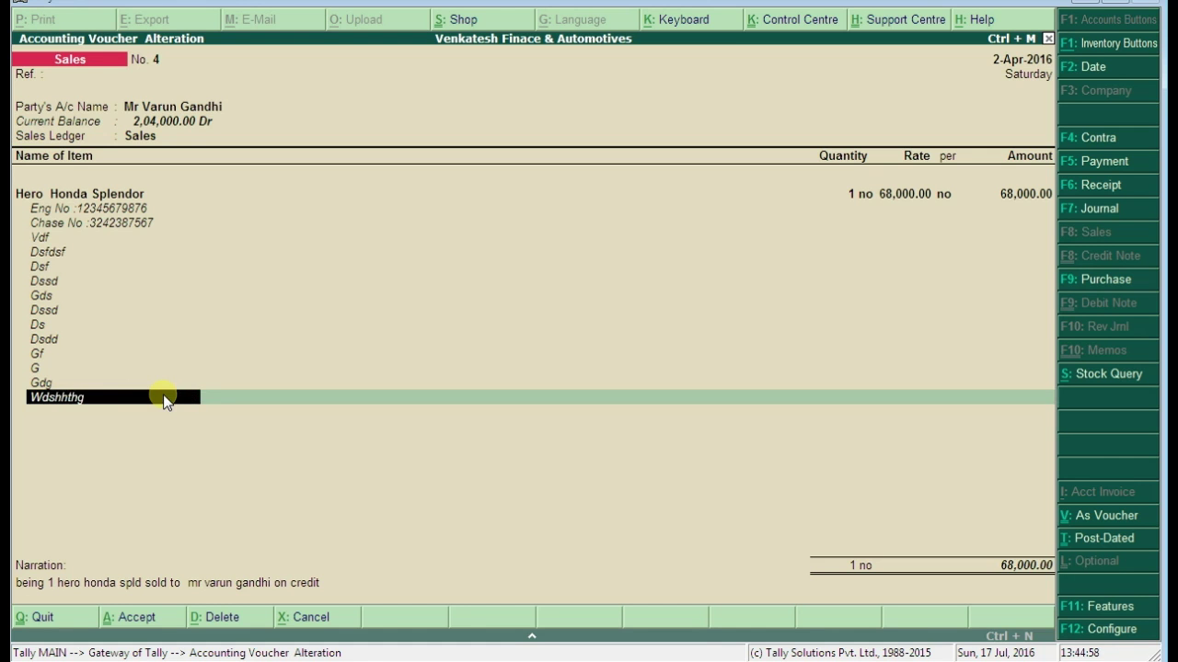
key("BackSpace")
key("BackSpace")
key("BackSpace")
key("BackSpace")
key("BackSpace")
key("BackSpace")
key("BackSpace")
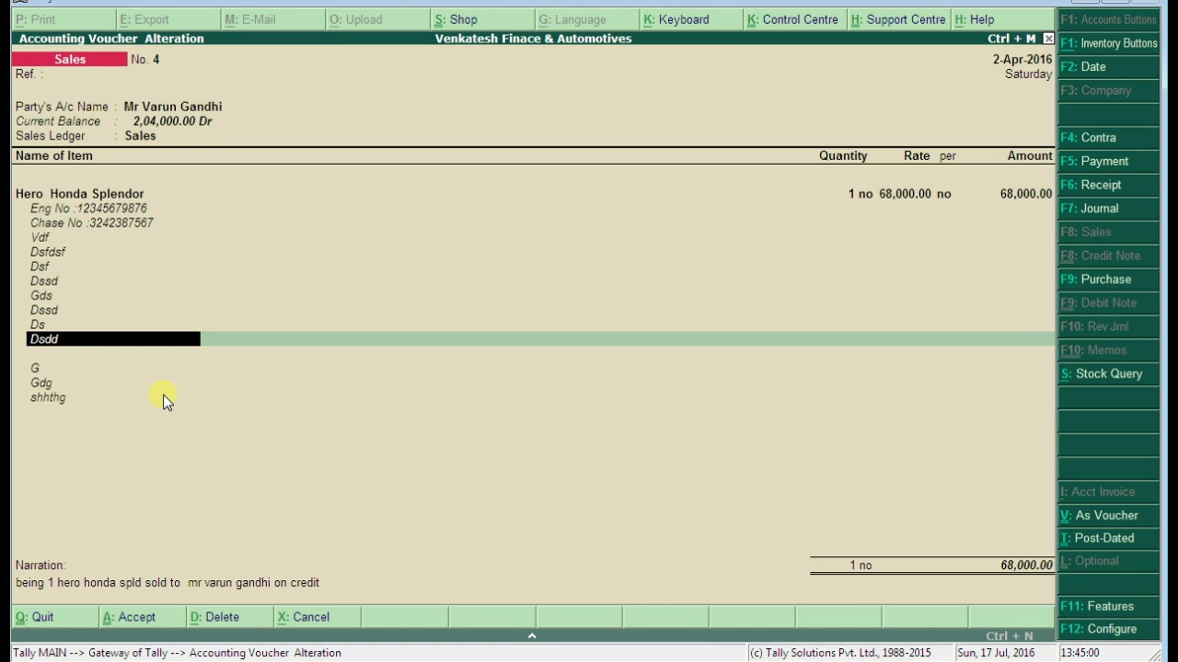
key("BackSpace")
key("BackSpace")
key("BackSpace")
key("BackSpace")
key("BackSpace")
key("BackSpace")
key("BackSpace")
key("BackSpace")
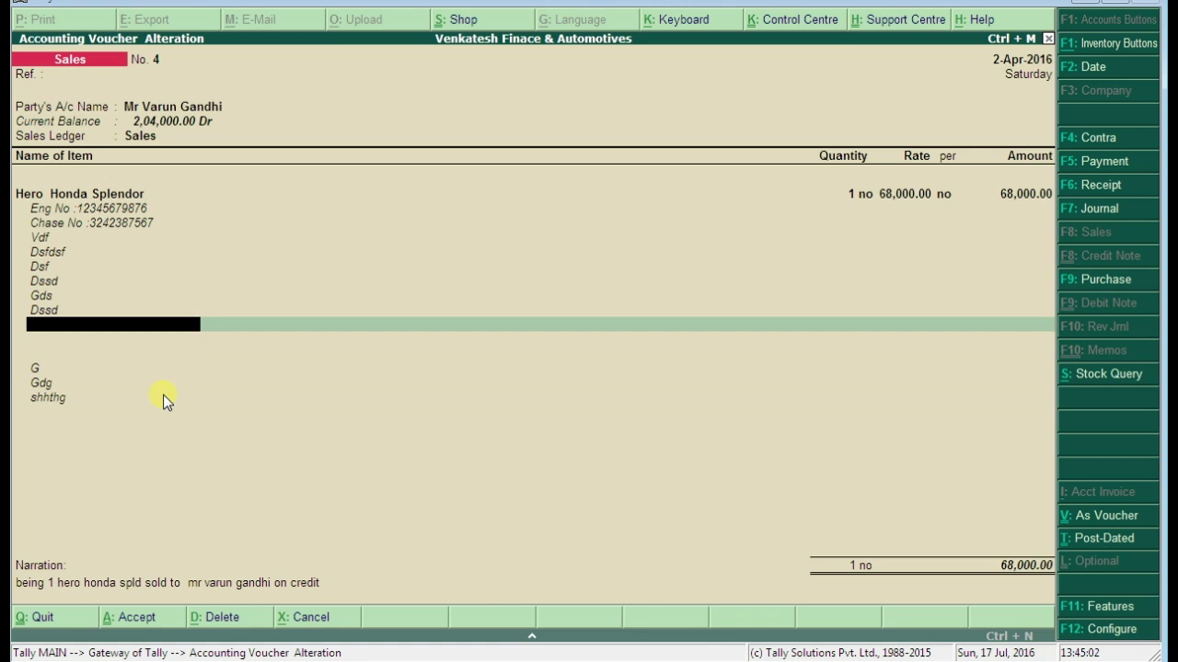
key("BackSpace")
key("BackSpace")
key("BackSpace")
key("BackSpace")
key("BackSpace")
key("BackSpace")
key("BackSpace")
key("BackSpace")
key("BackSpace")
key("BackSpace")
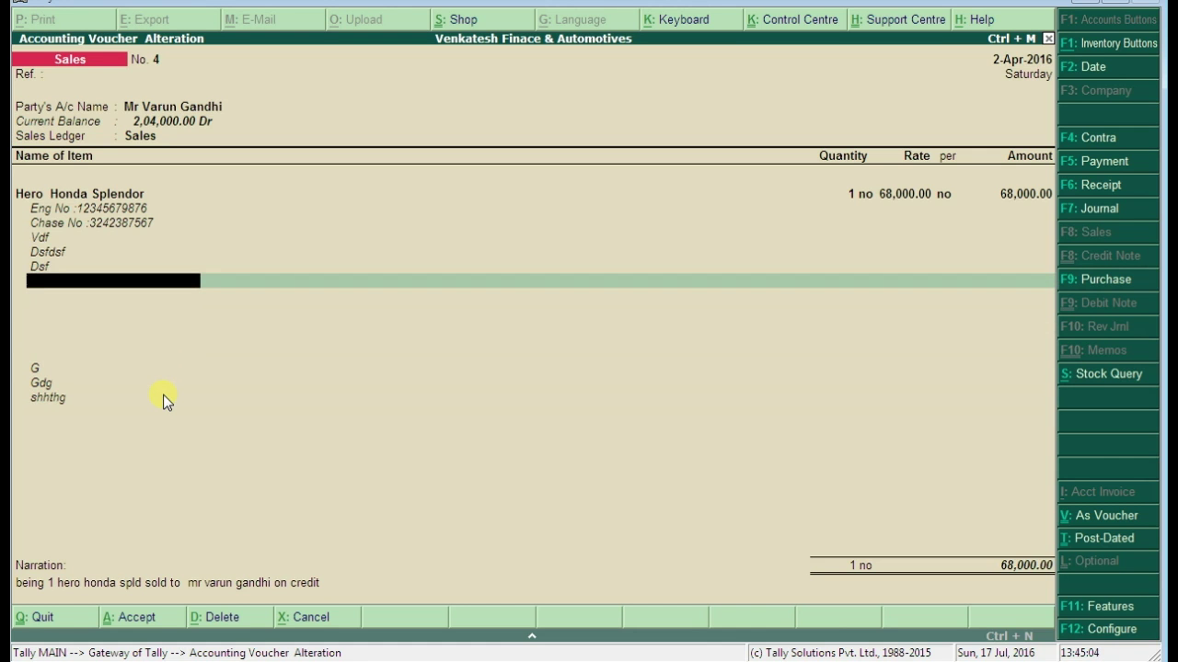
key("BackSpace")
key("BackSpace")
key("BackSpace")
key("BackSpace")
key("BackSpace")
key("BackSpace")
key("BackSpace")
key("BackSpace")
key("BackSpace")
key("BackSpace")
key("BackSpace")
key("BackSpace")
key("BackSpace")
key("BackSpace")
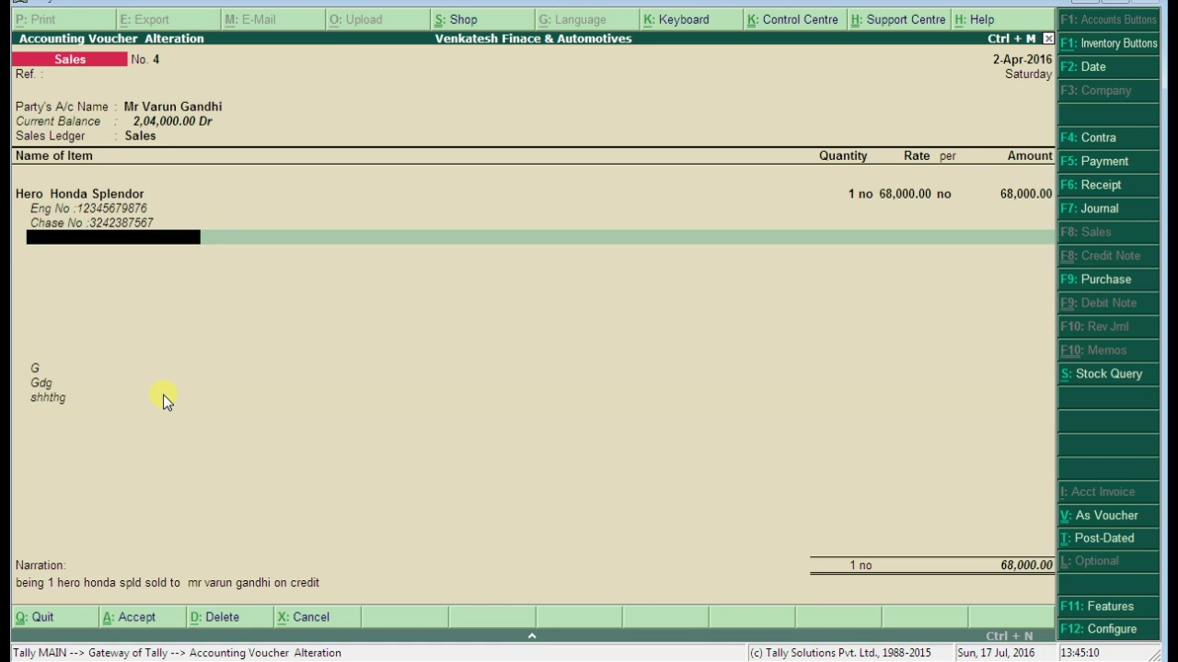
Delete the remaining stray Gdg, G and shhthg description lines below Chase No
key("Return")
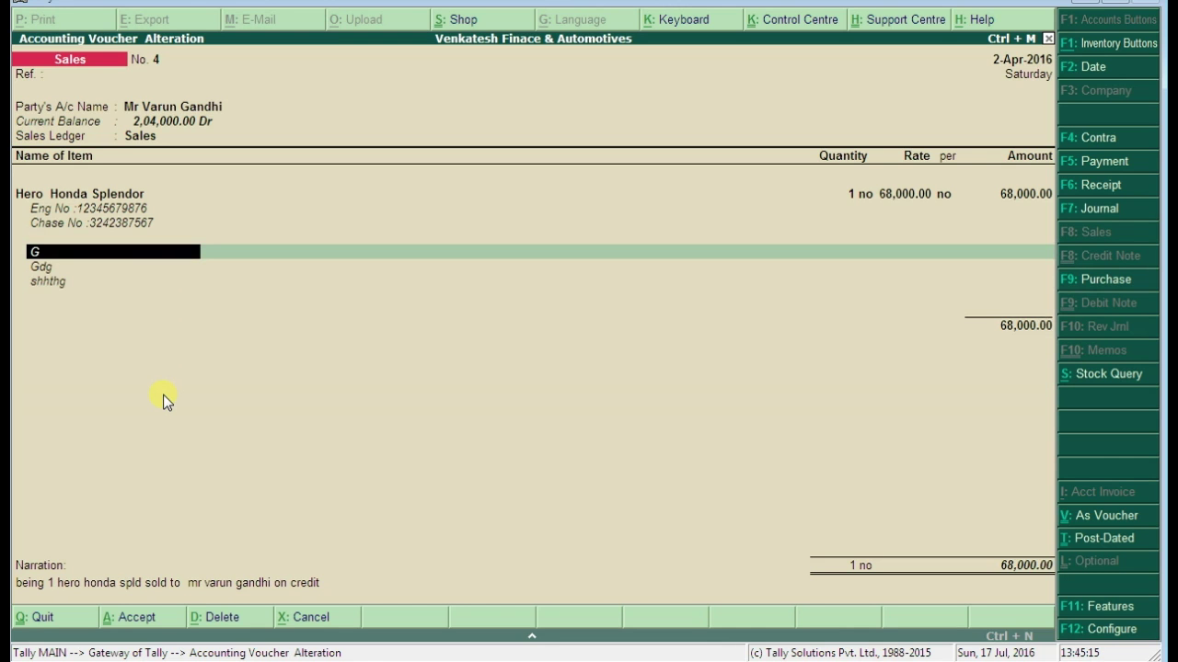
key("Return")
key("BackSpace")
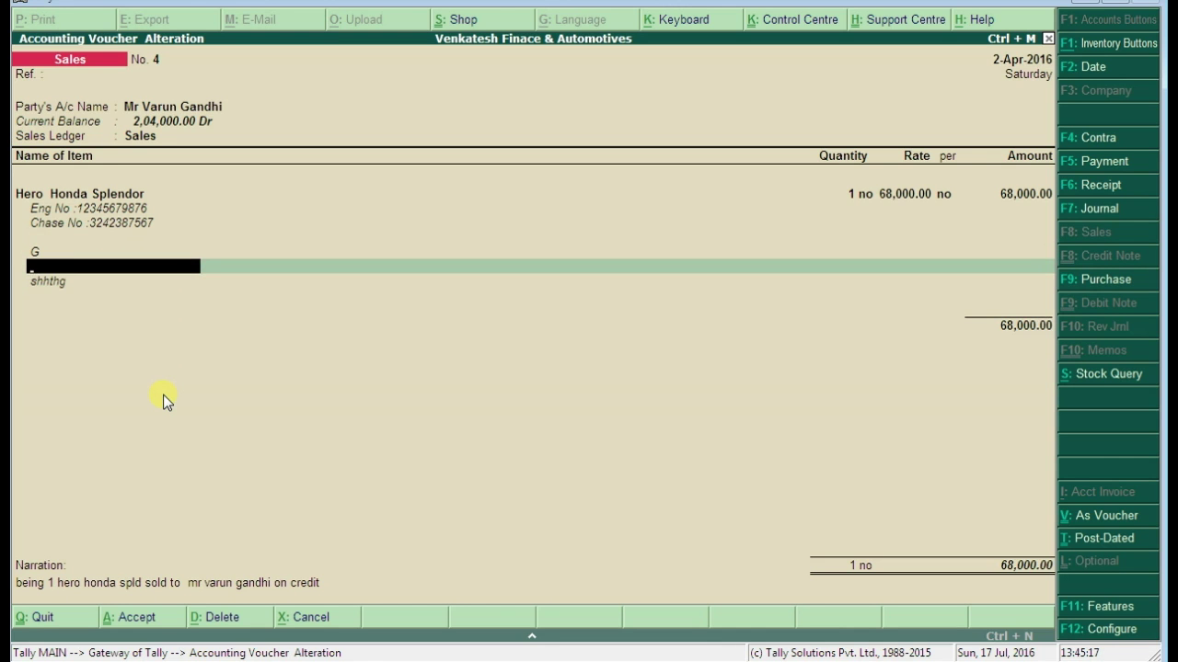
key("BackSpace")
key("BackSpace")
key("Return")
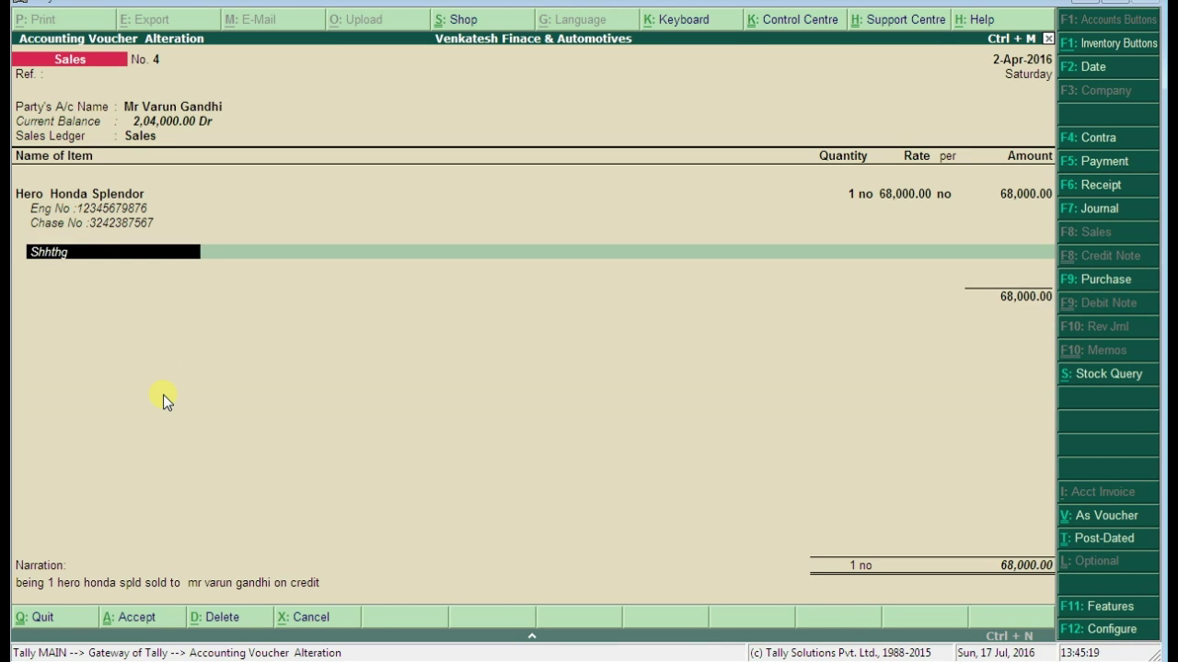
key("BackSpace")
Finish the item list, save voucher No. 4, and reopen it for alteration
key("Return")
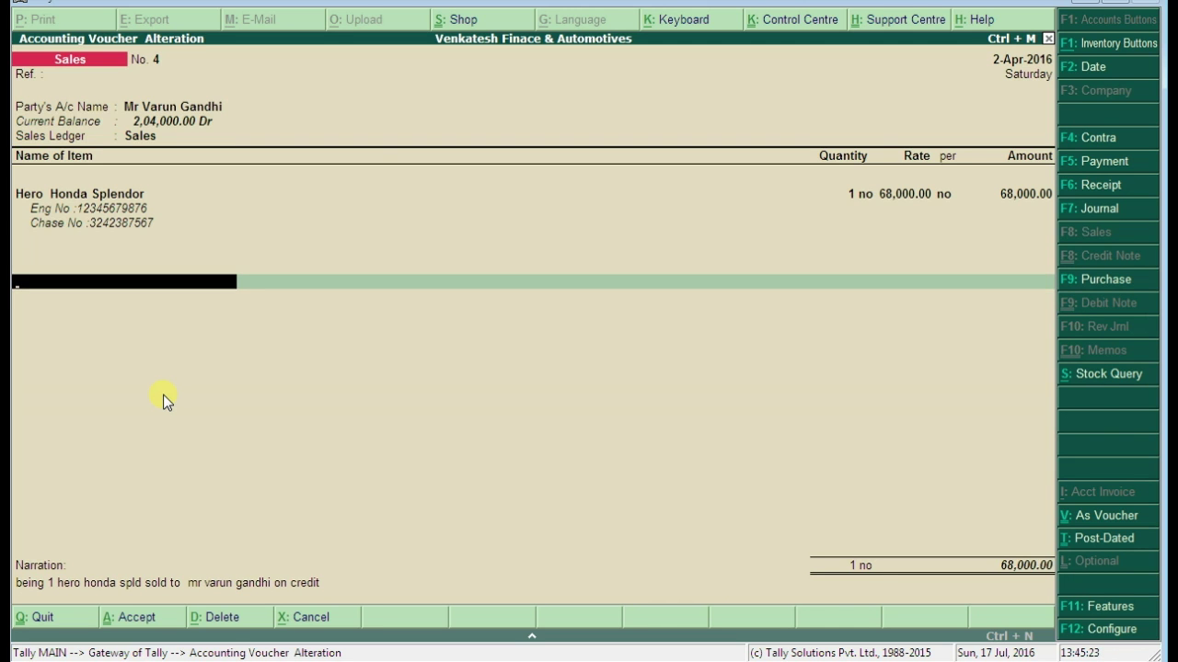
key("Return")
key("Return")
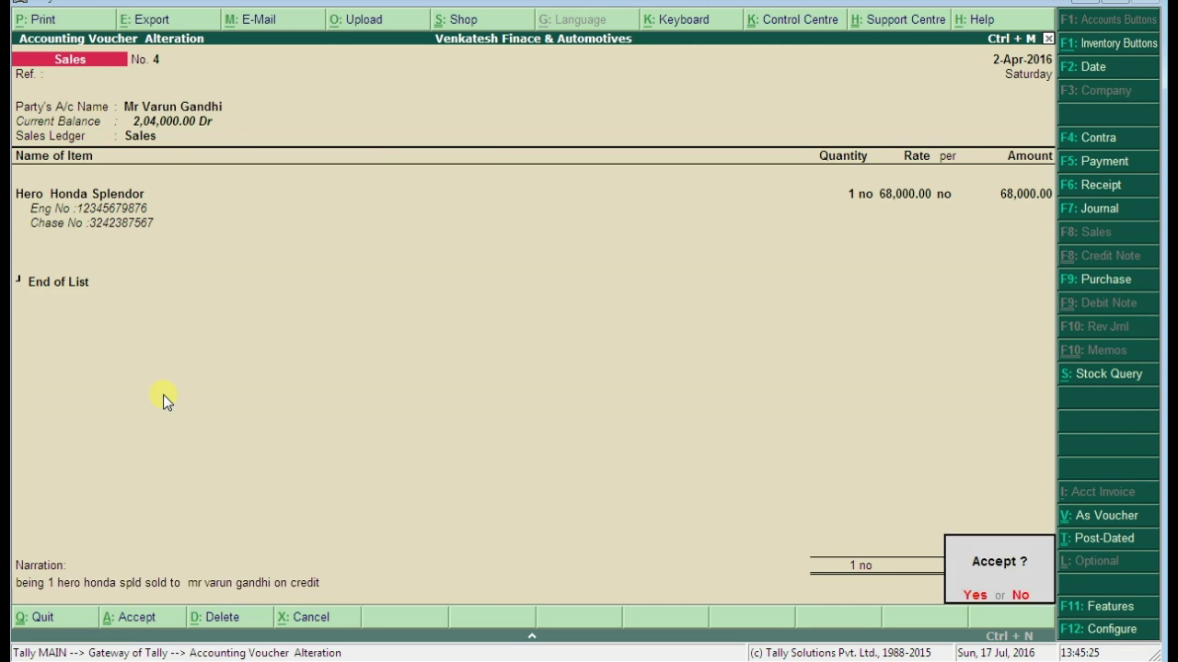
key("Return")
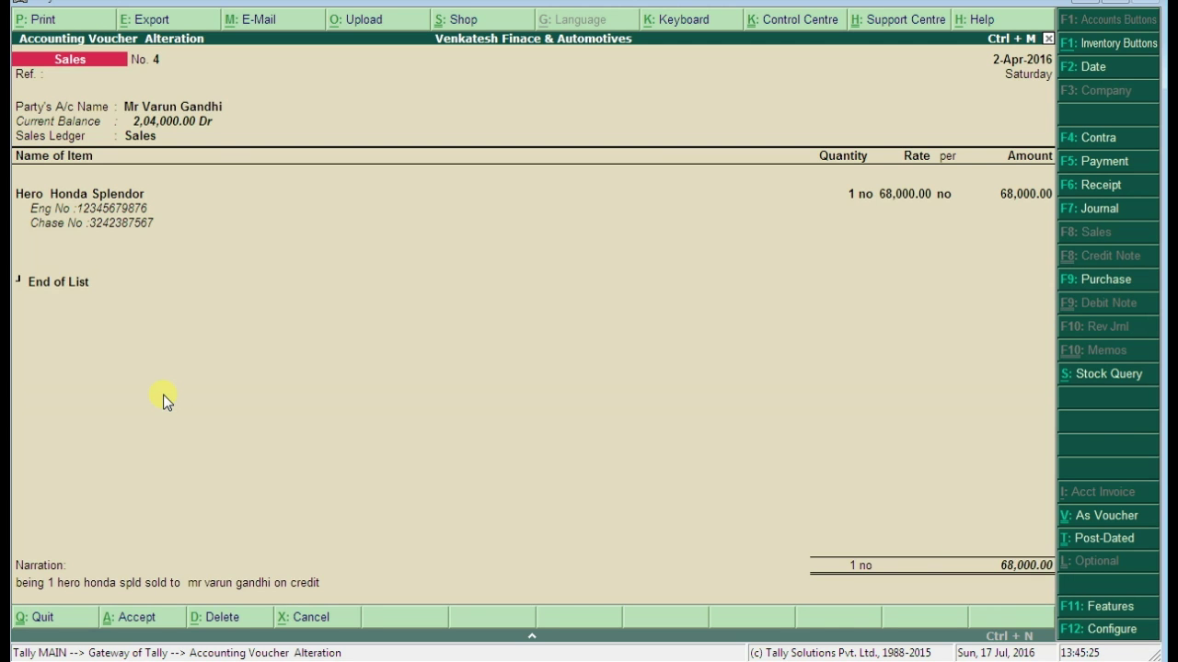
key("Page_Up")
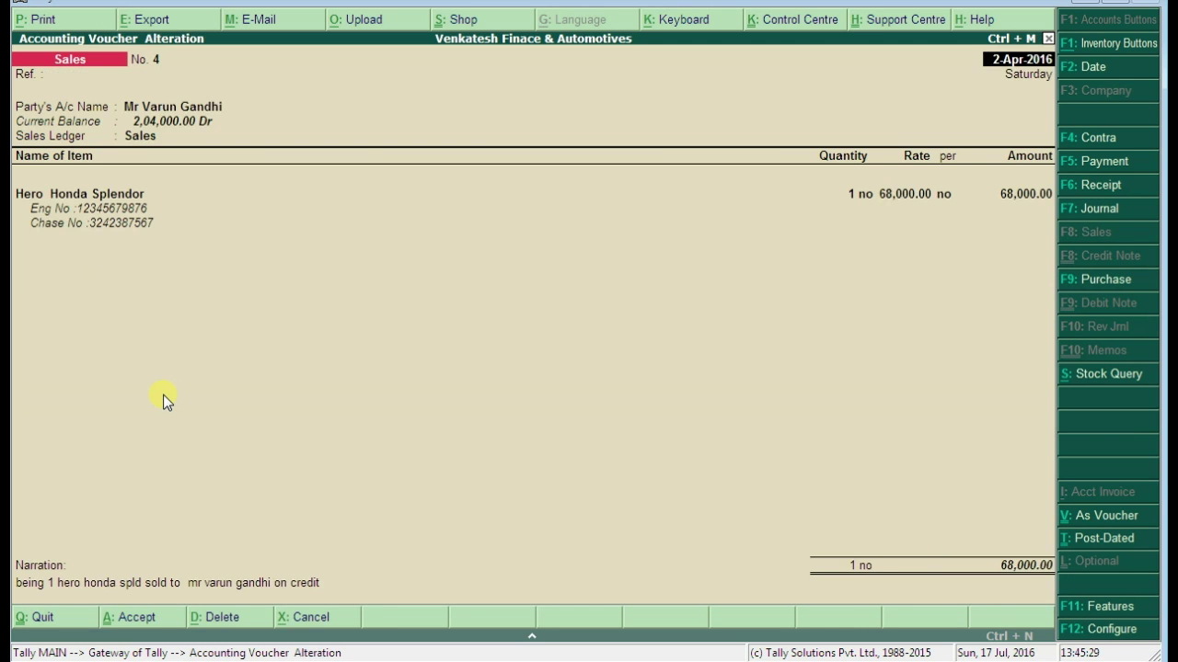
Print the cleaned voucher No. 4 through the Send To OneNote 2007 printer
key("alt+p")
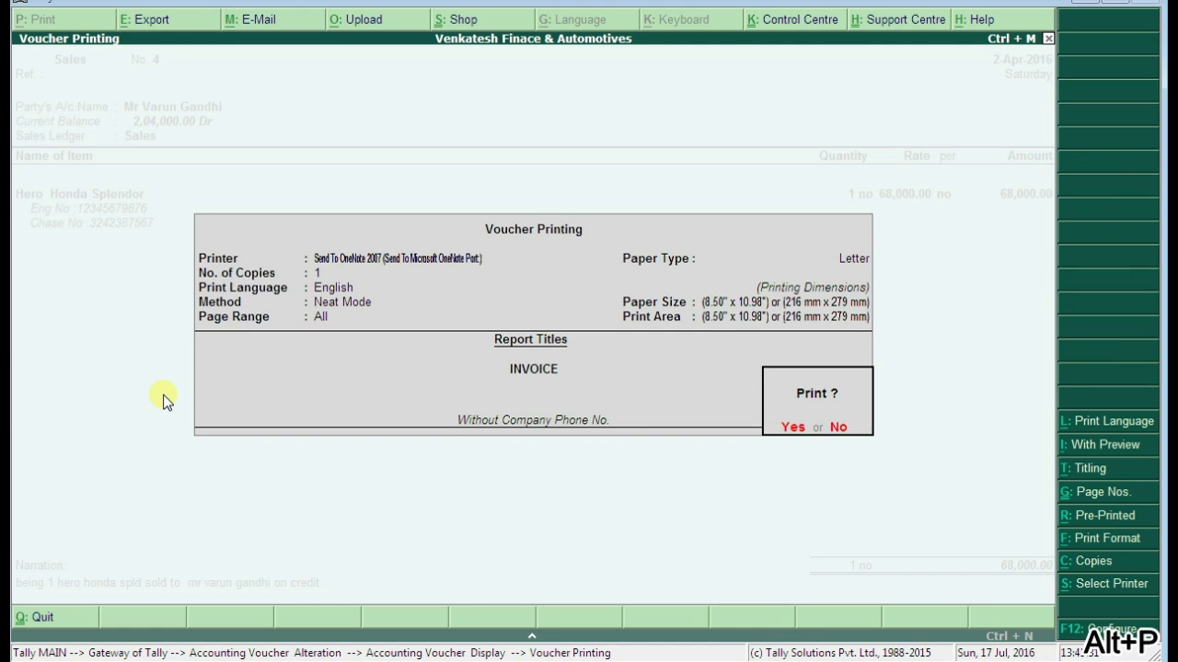
key("Return")
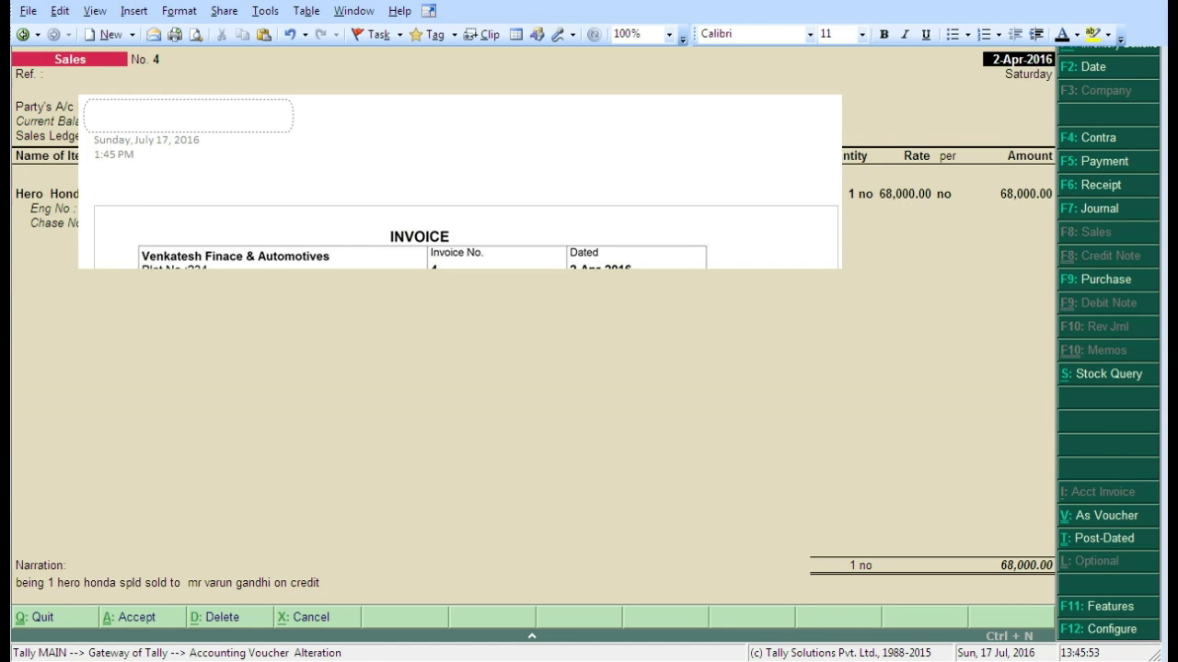
Scroll the OneNote invoice and select the Hero Honda Splendor description to check it
scroll(386, 347, "down", 5)
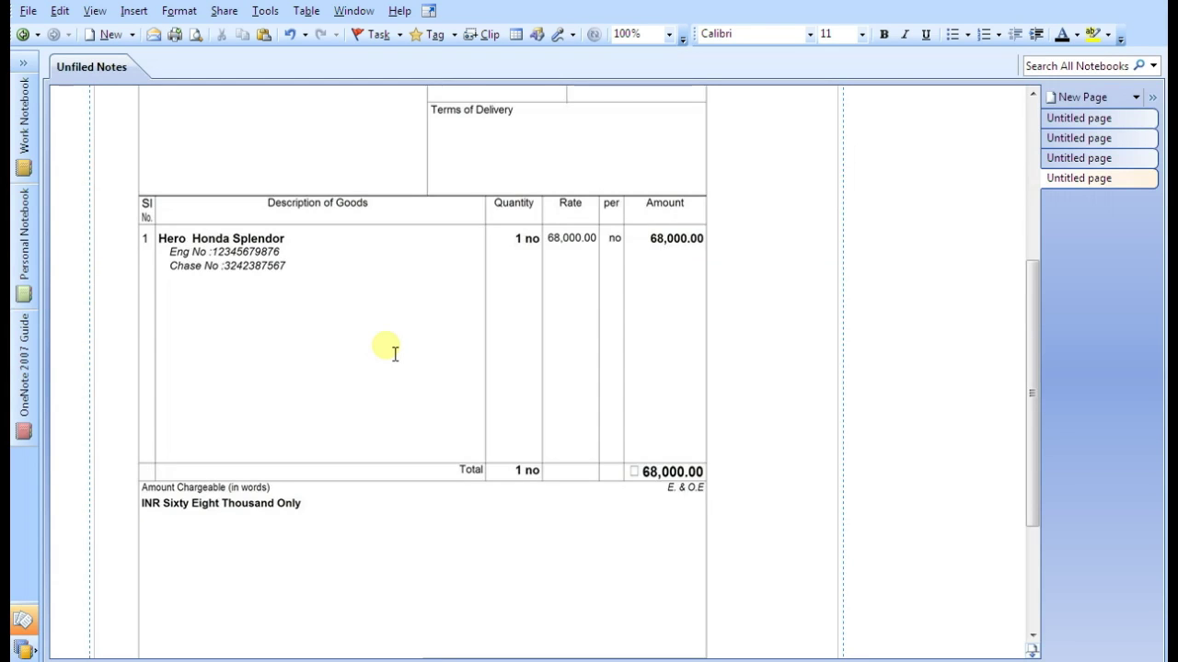
scroll(386, 347, "down", 5)
scroll(395, 352, "up", 10)
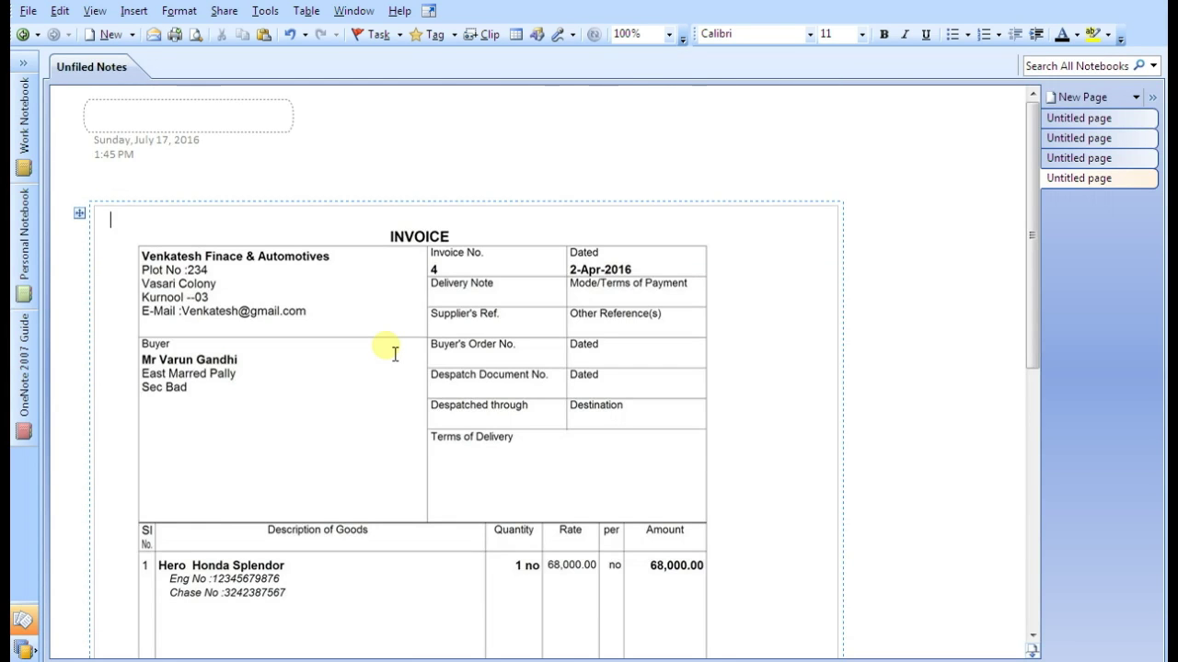
scroll(395, 352, "down", 10)
scroll(395, 352, "up", 12)
scroll(219, 384, "down", 3)
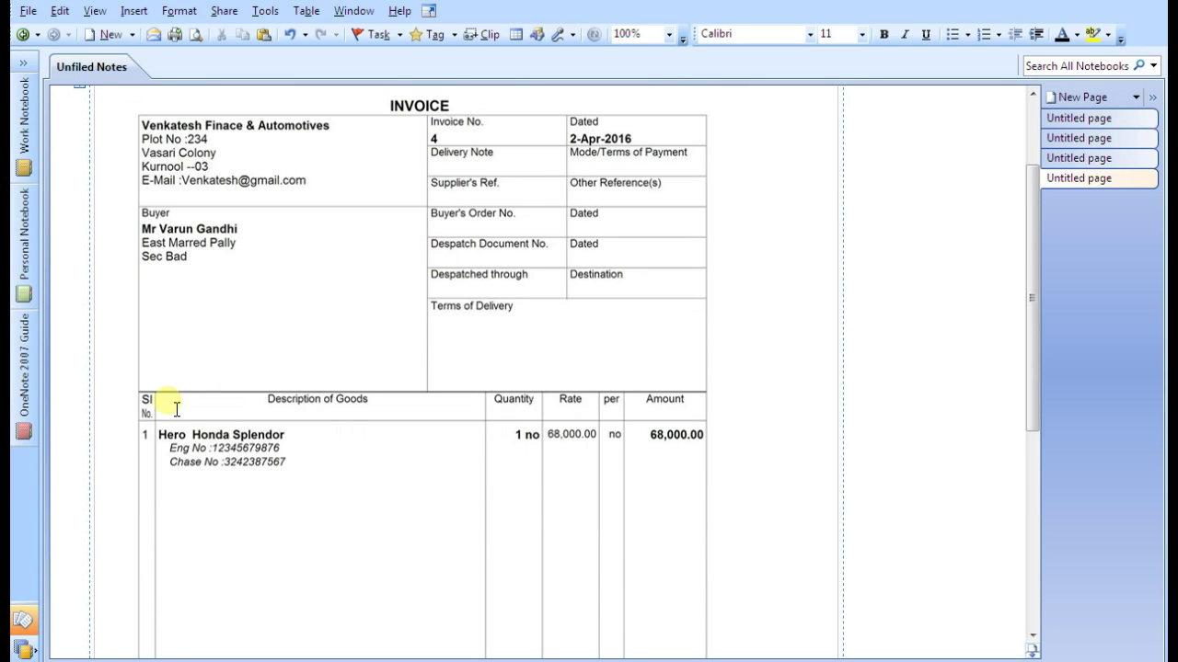
left_click_drag(155, 434, 299, 485)
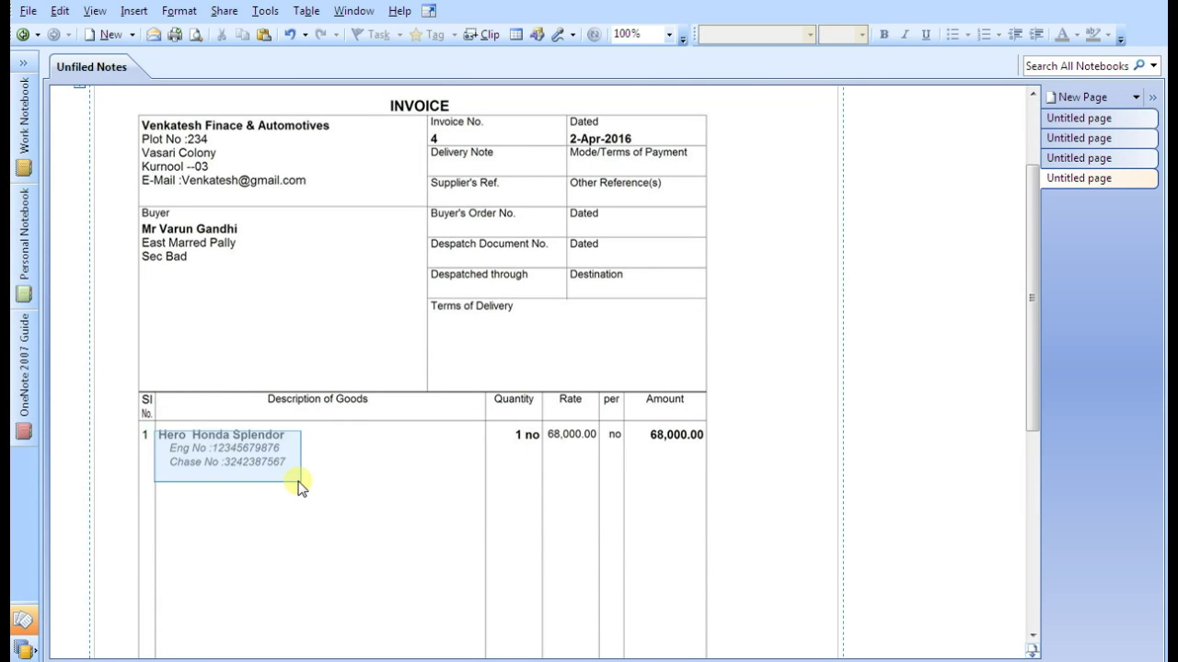
left_click(323, 488)
Scroll once more from header to signatory, then return to the Tally voucher
scroll(345, 469, "down", 9)
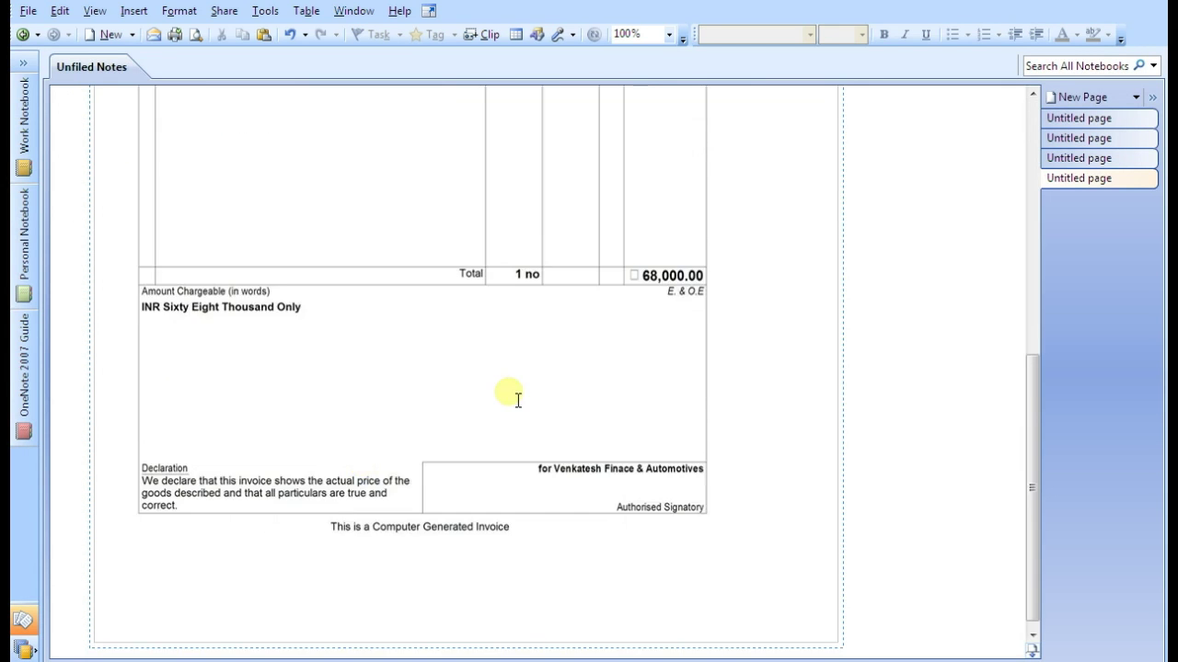
scroll(543, 383, "up", 10)
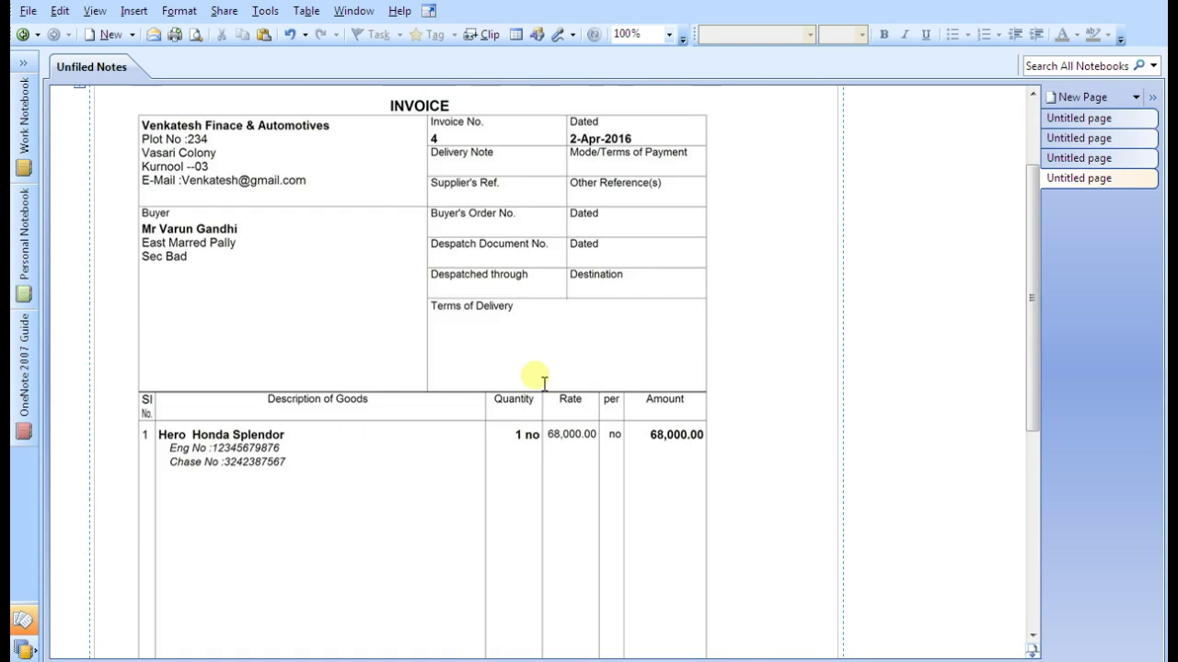
scroll(544, 383, "up", 2)
scroll(541, 379, "down", 10)
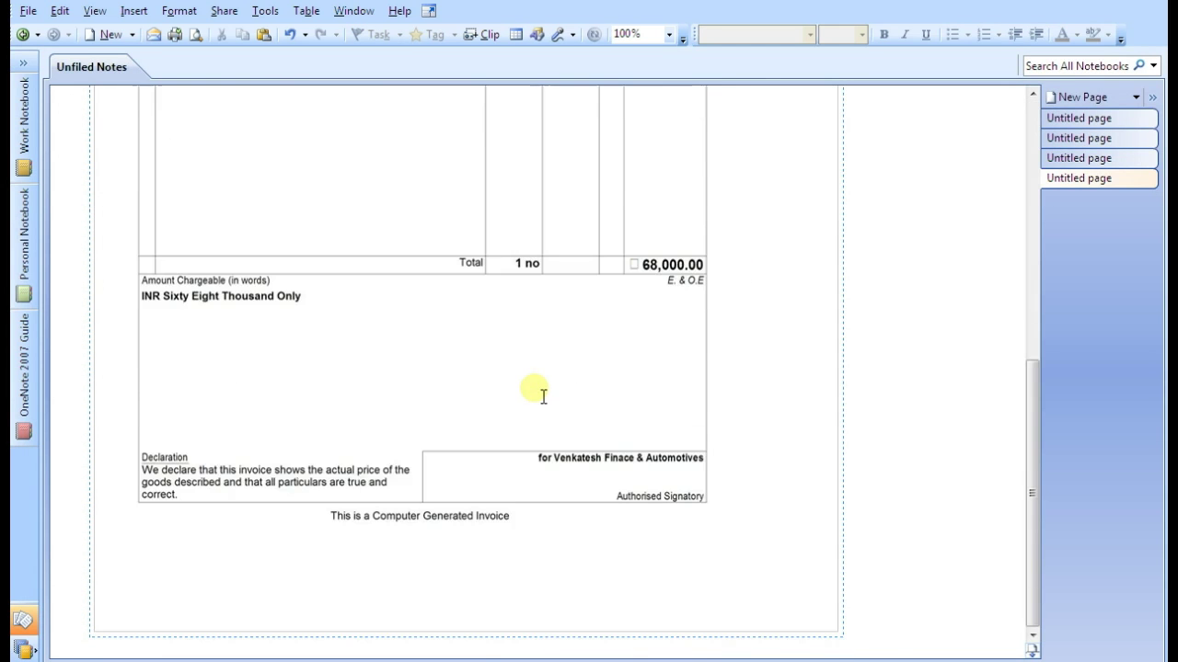
scroll(541, 391, "up", 10)
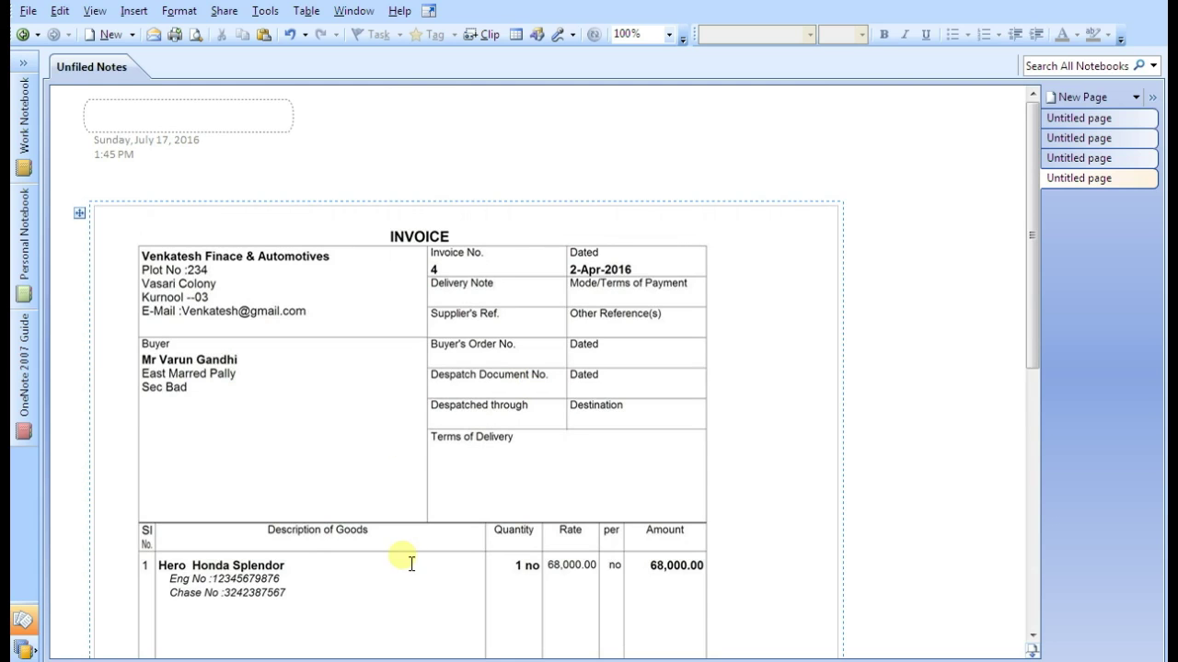
key("alt+Tab")
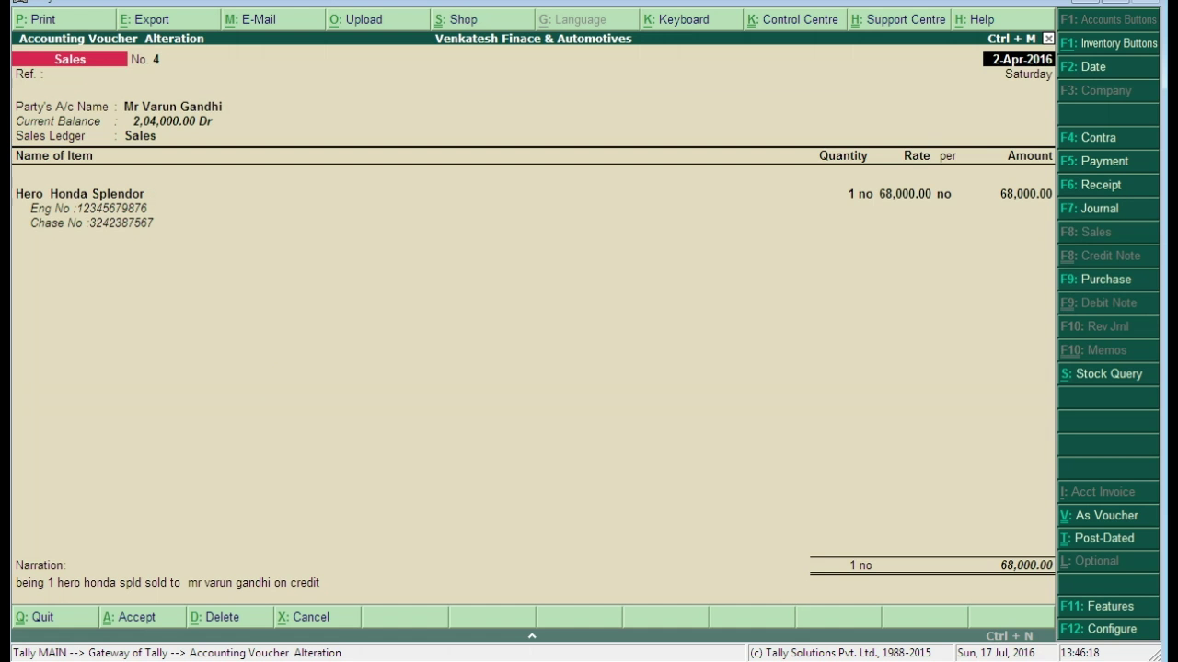
Quit the voucher alteration and exit to the Gateway of Tally
key("Escape")
key("y")
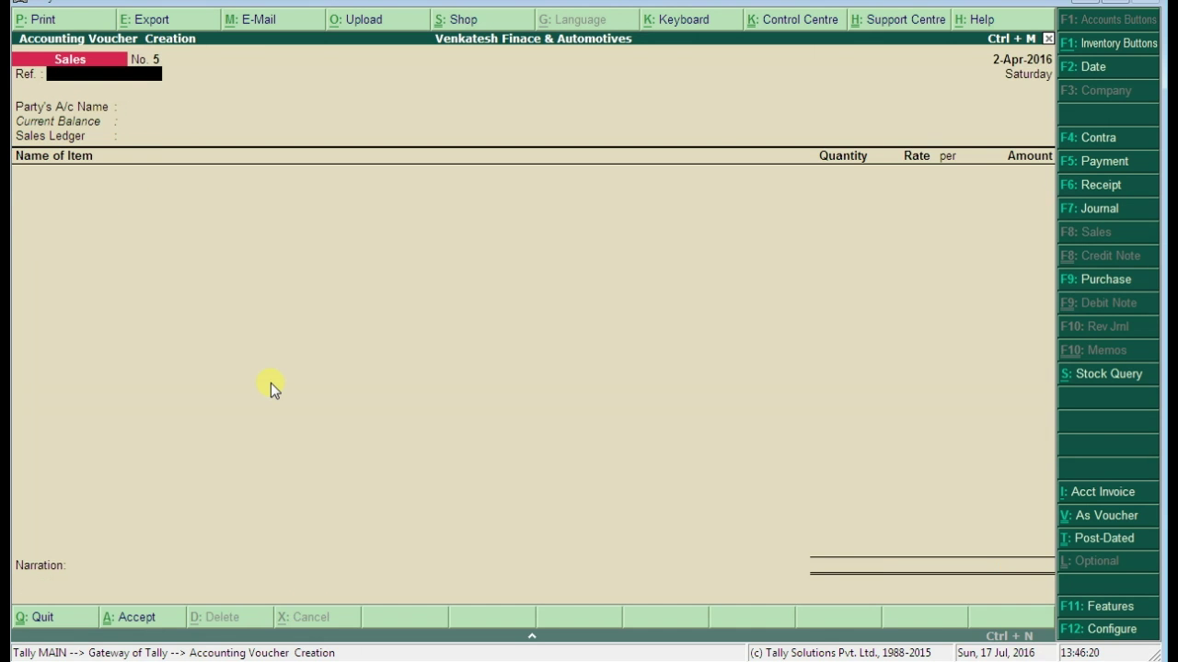
key("Escape")
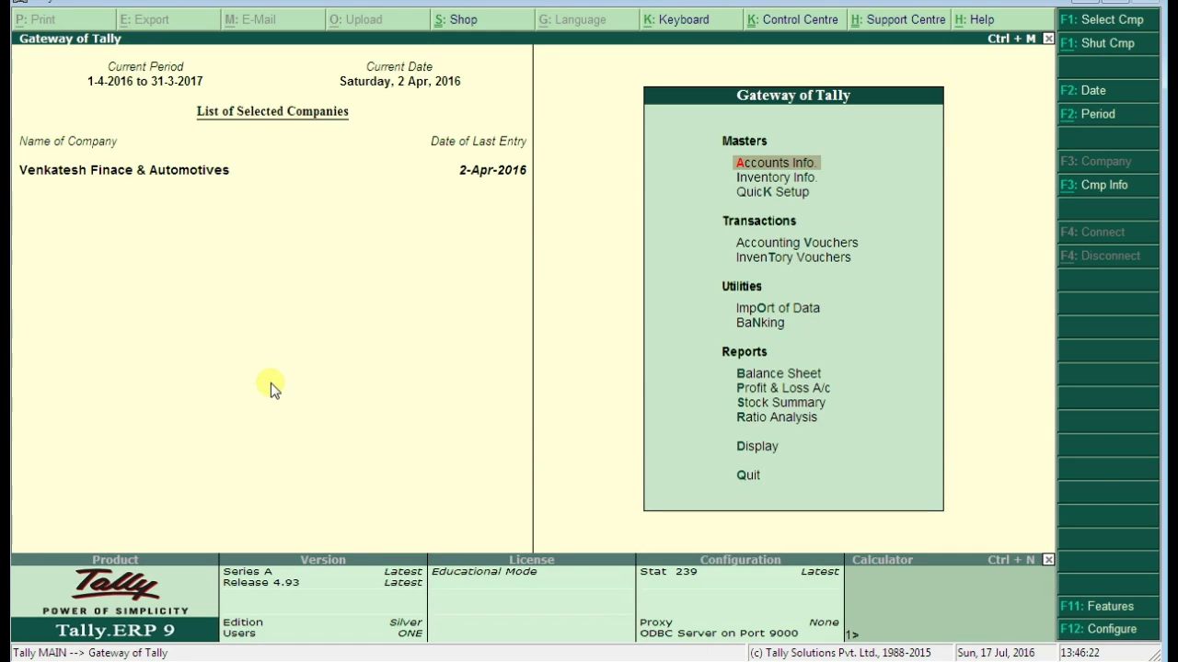
In F12 Configure, check the Accts / Inventory Info. stock item remarks option and close it
left_click(1111, 631)
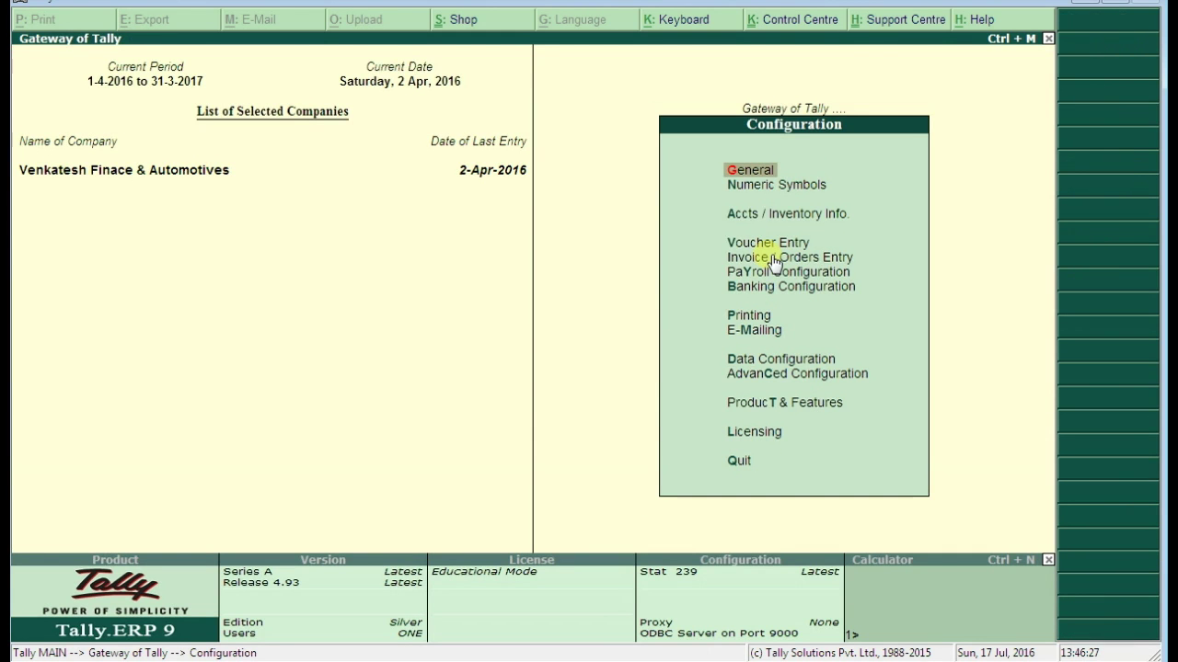
left_click(794, 215)
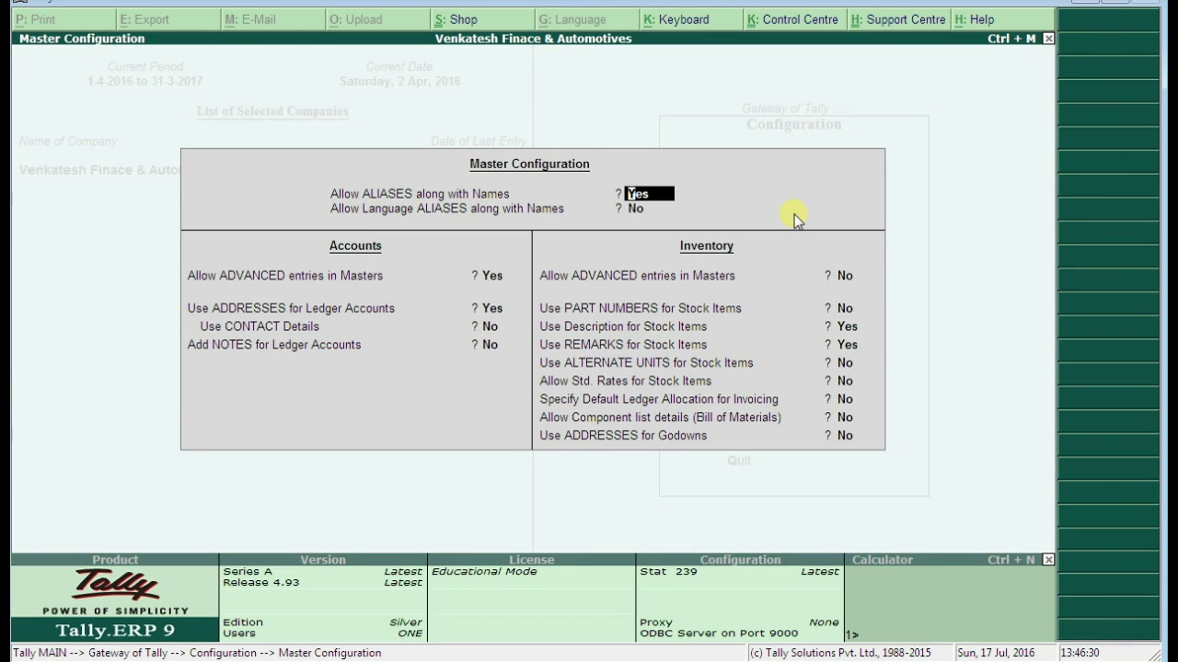
left_click(851, 345)
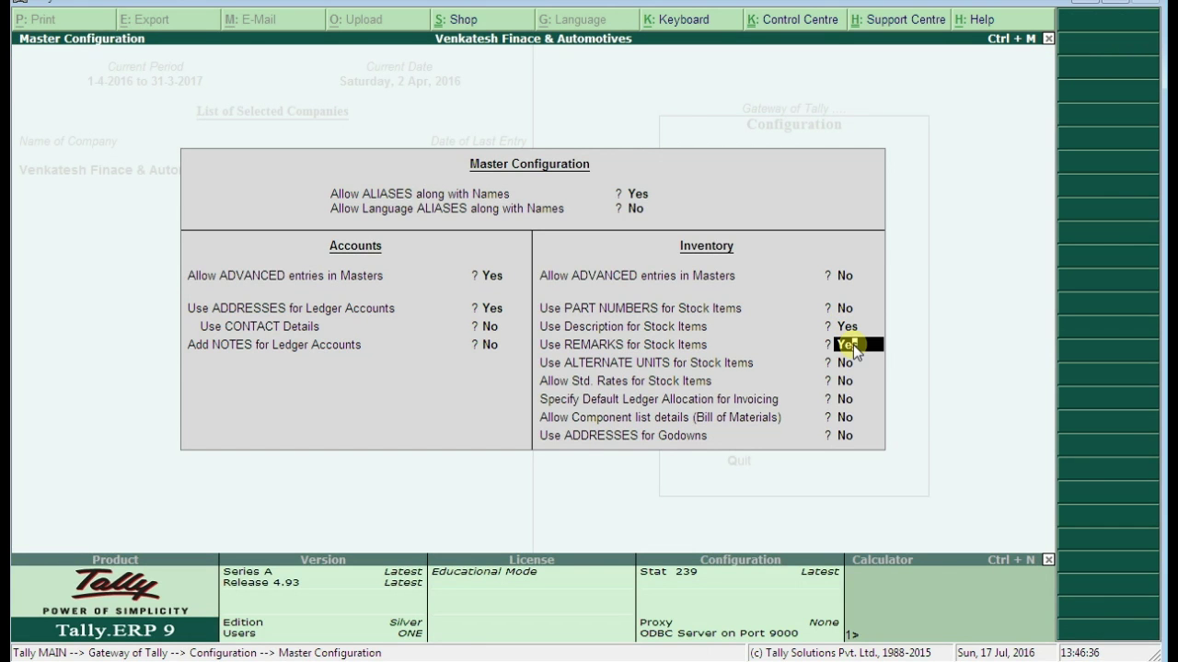
key("ctrl+a")
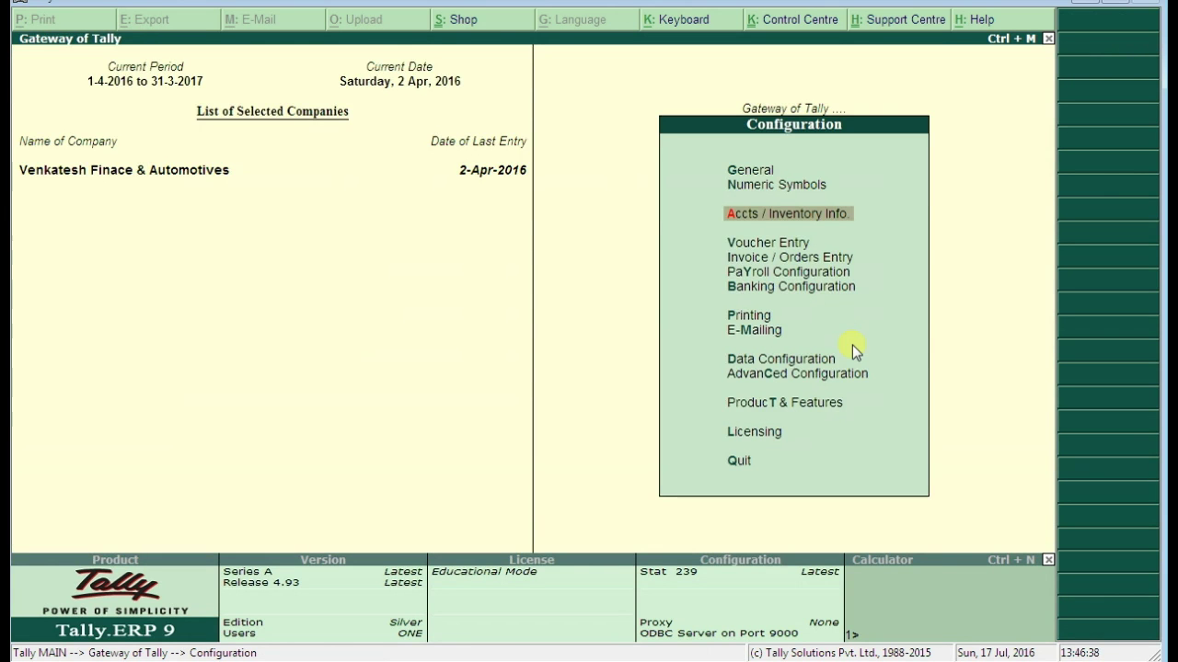
Verify 'Use Additional Description(s) for Item Name' is Yes under Invoice / Orders Entry, then exit to the Gateway
left_click(783, 256)
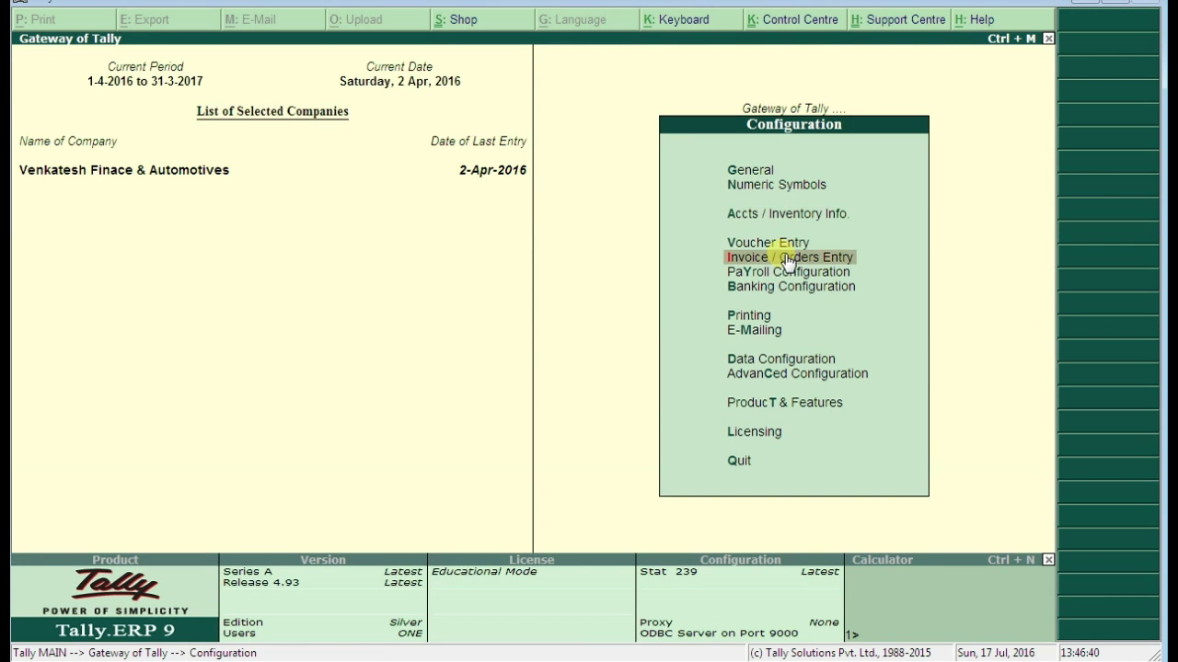
left_click(788, 262)
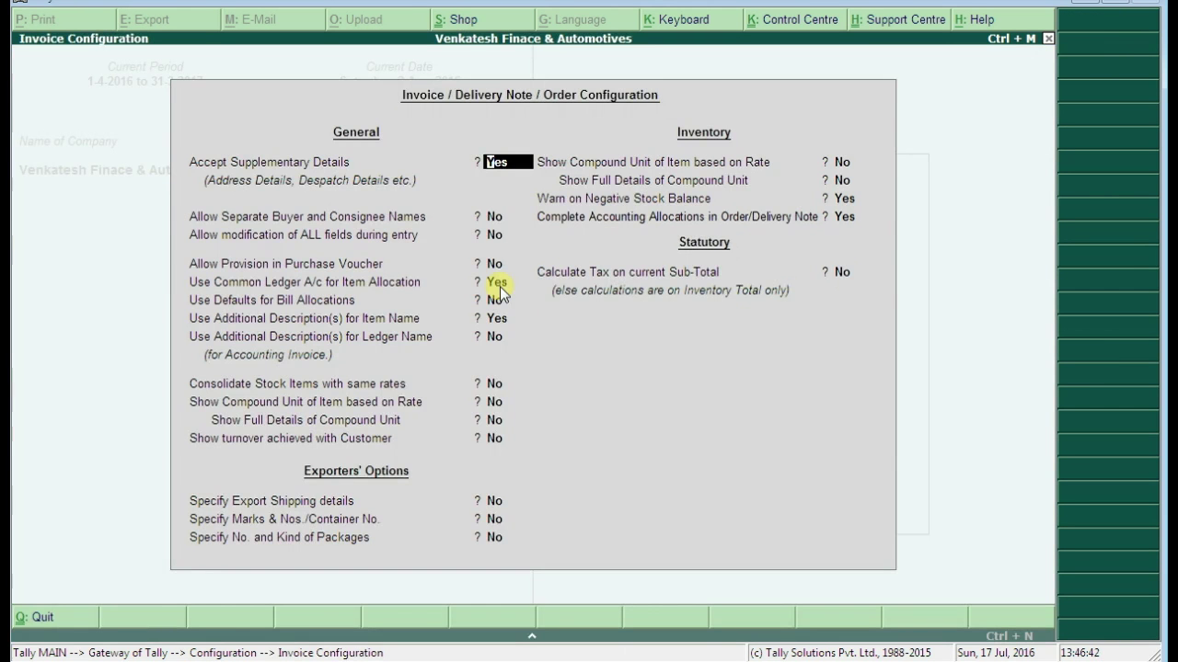
left_click(345, 320)
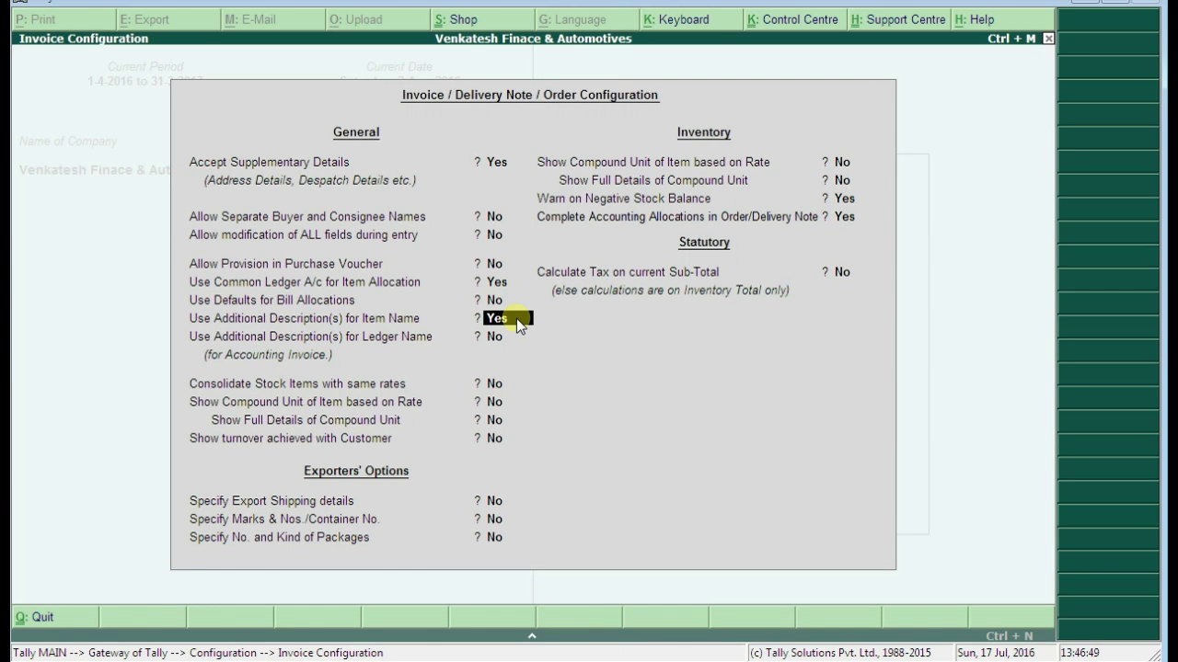
key("ctrl+a")
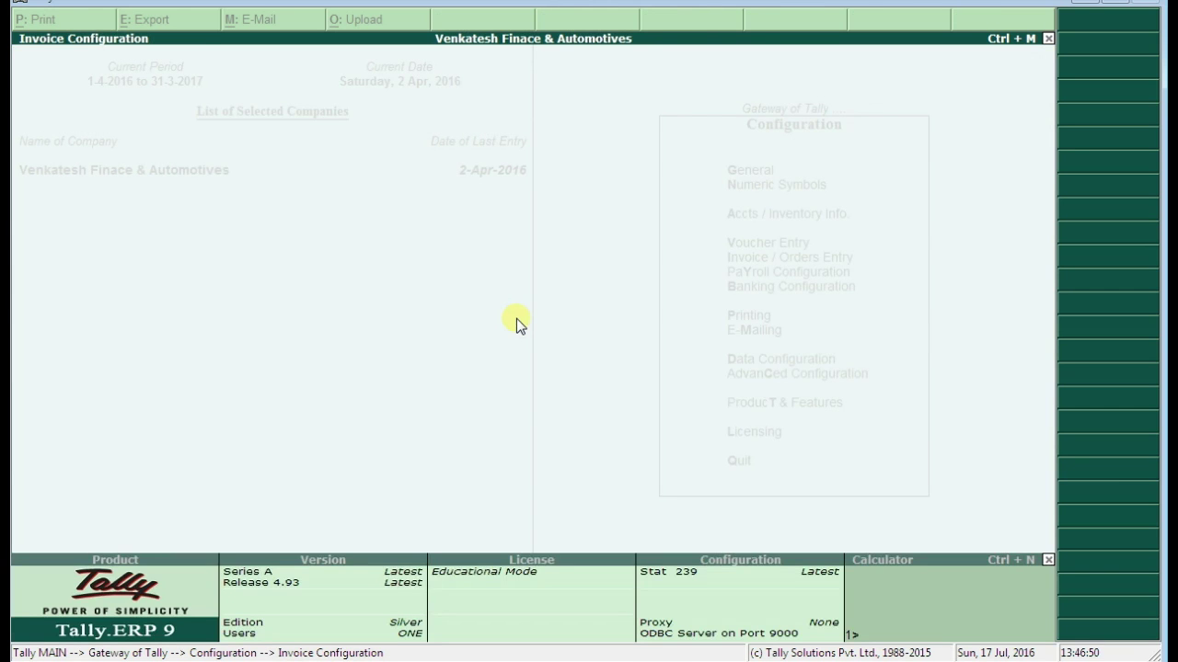
key("Escape")
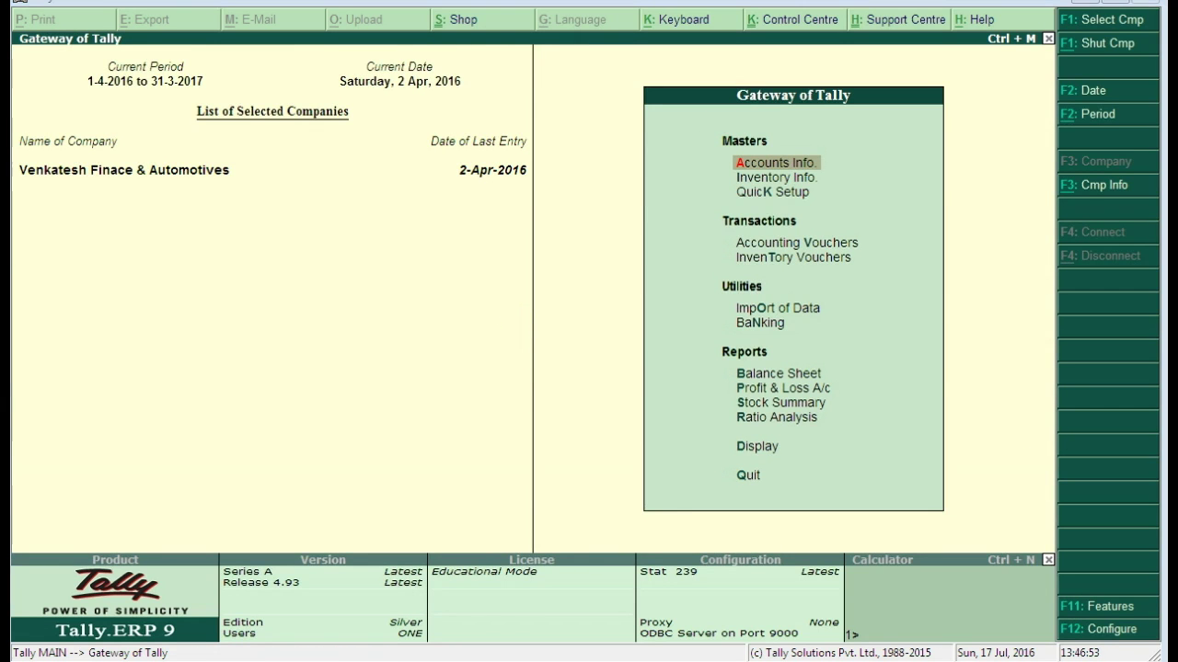